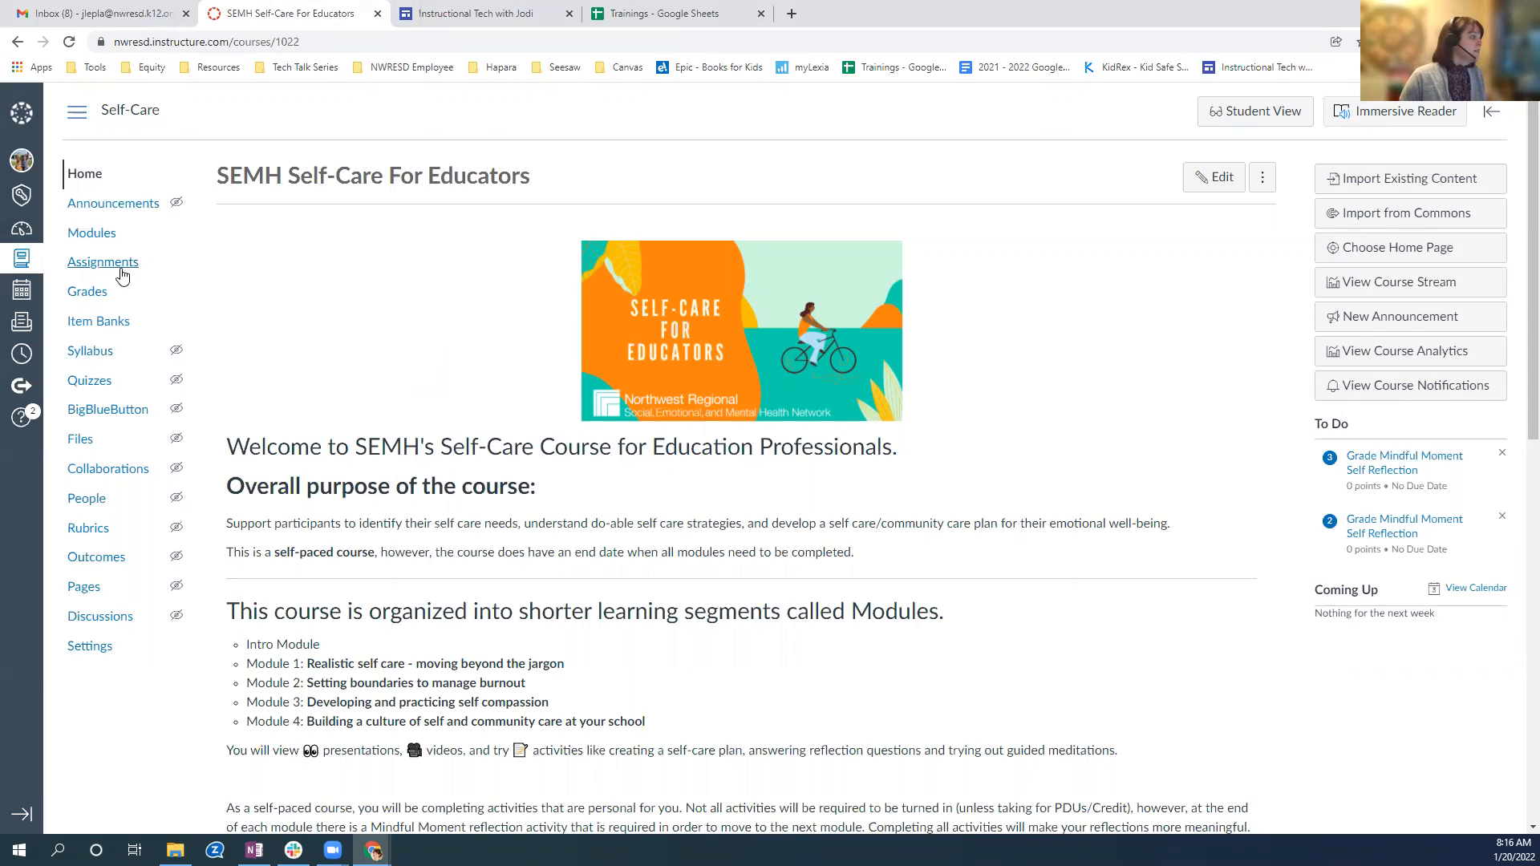
# Step: Open the course's Grades page and look over the alternative gradebooks and the view options
pyautogui.click(86, 294)
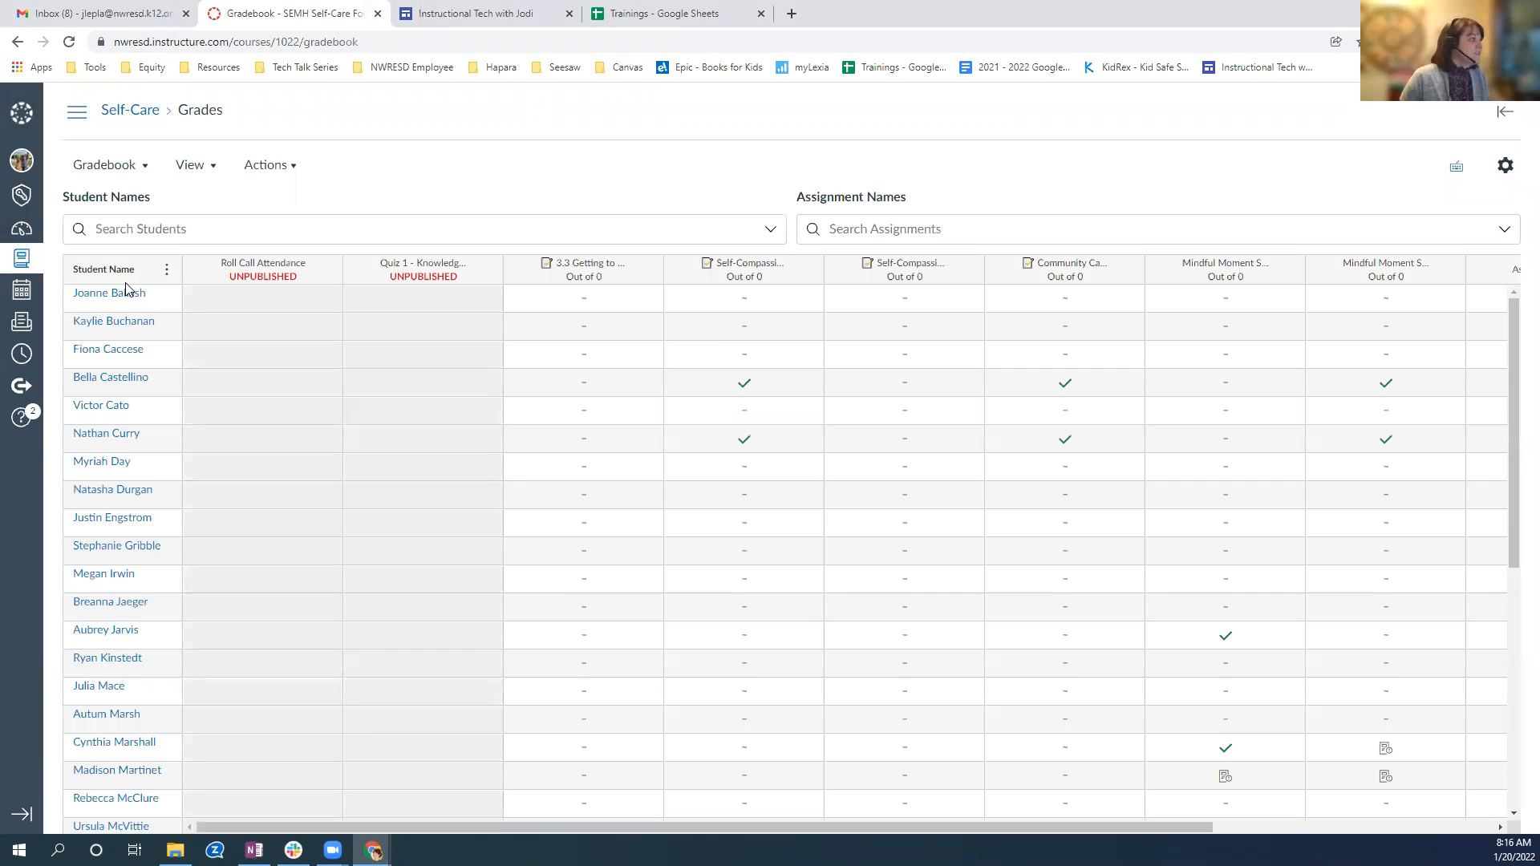
pyautogui.click(146, 168)
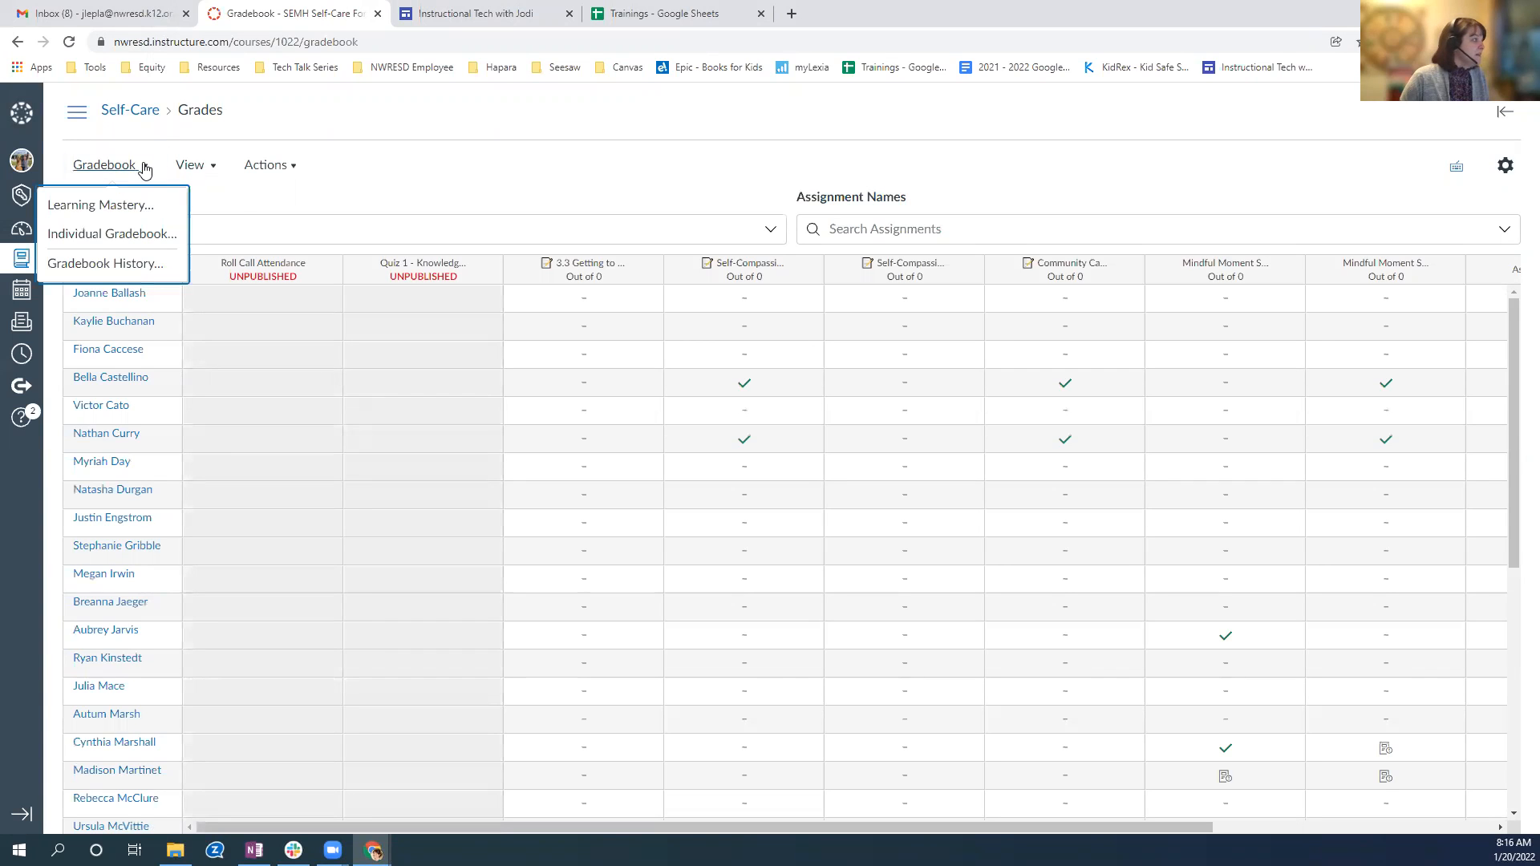
pyautogui.click(205, 163)
pyautogui.moveTo(217, 204)
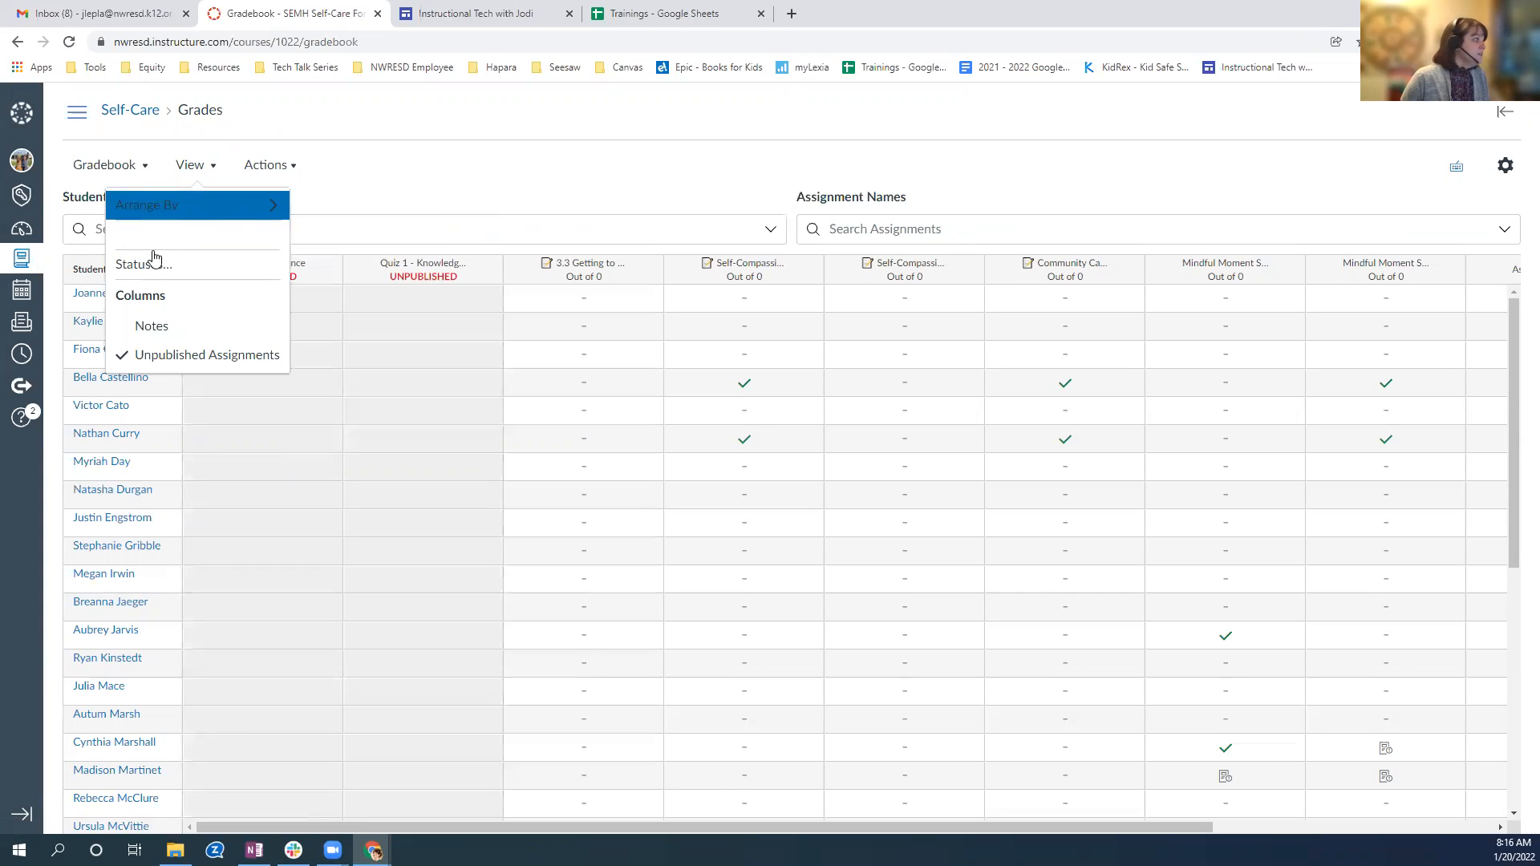
pyautogui.click(418, 126)
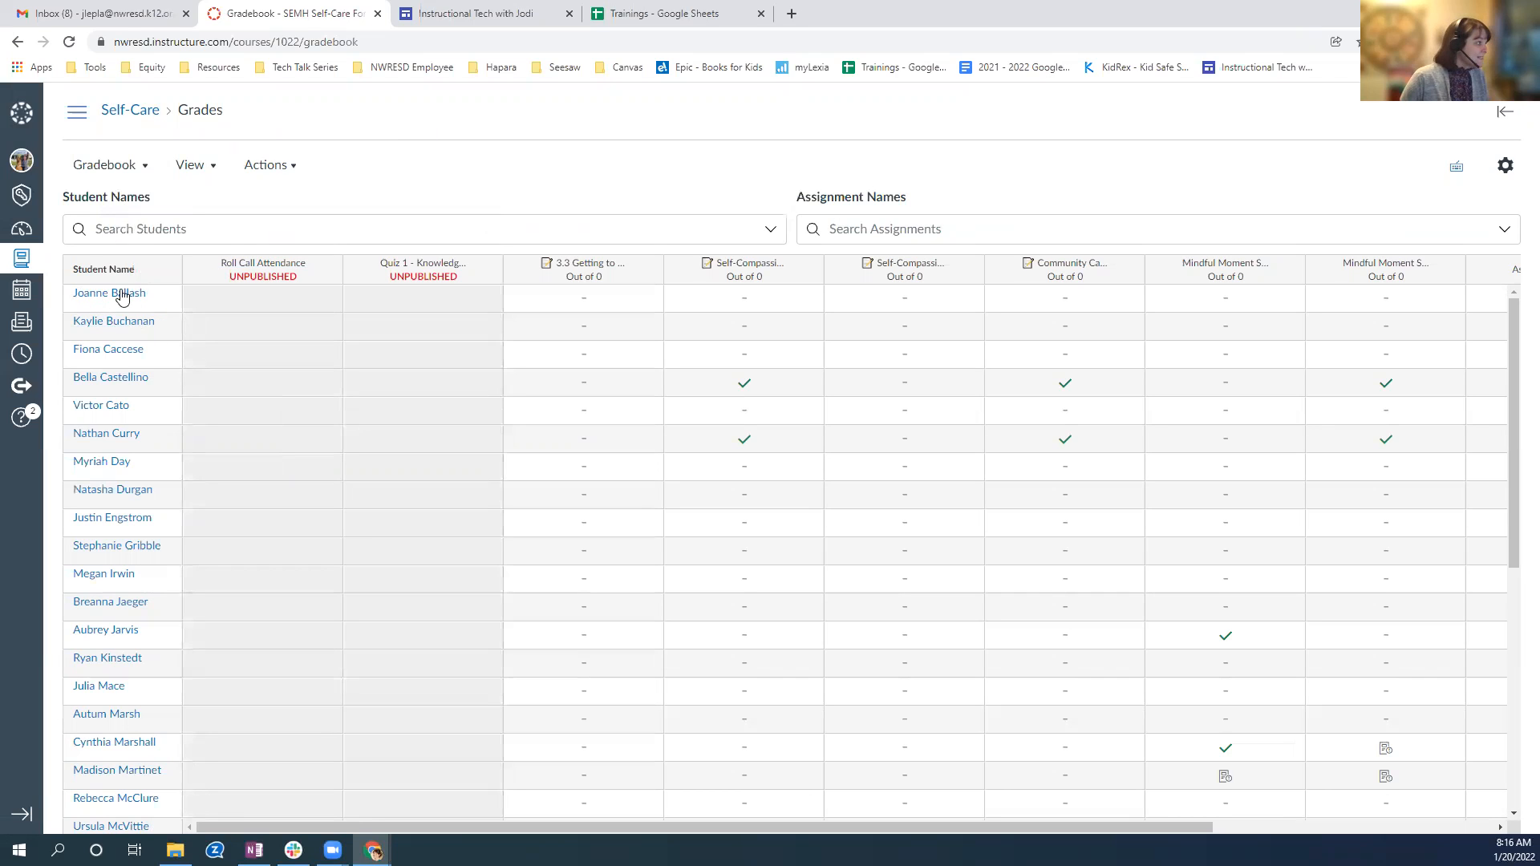
# Step: Review the gradebook filter options and the submission statuses, including the colour choices for the Late status
pyautogui.click(198, 166)
pyautogui.moveTo(258, 214)
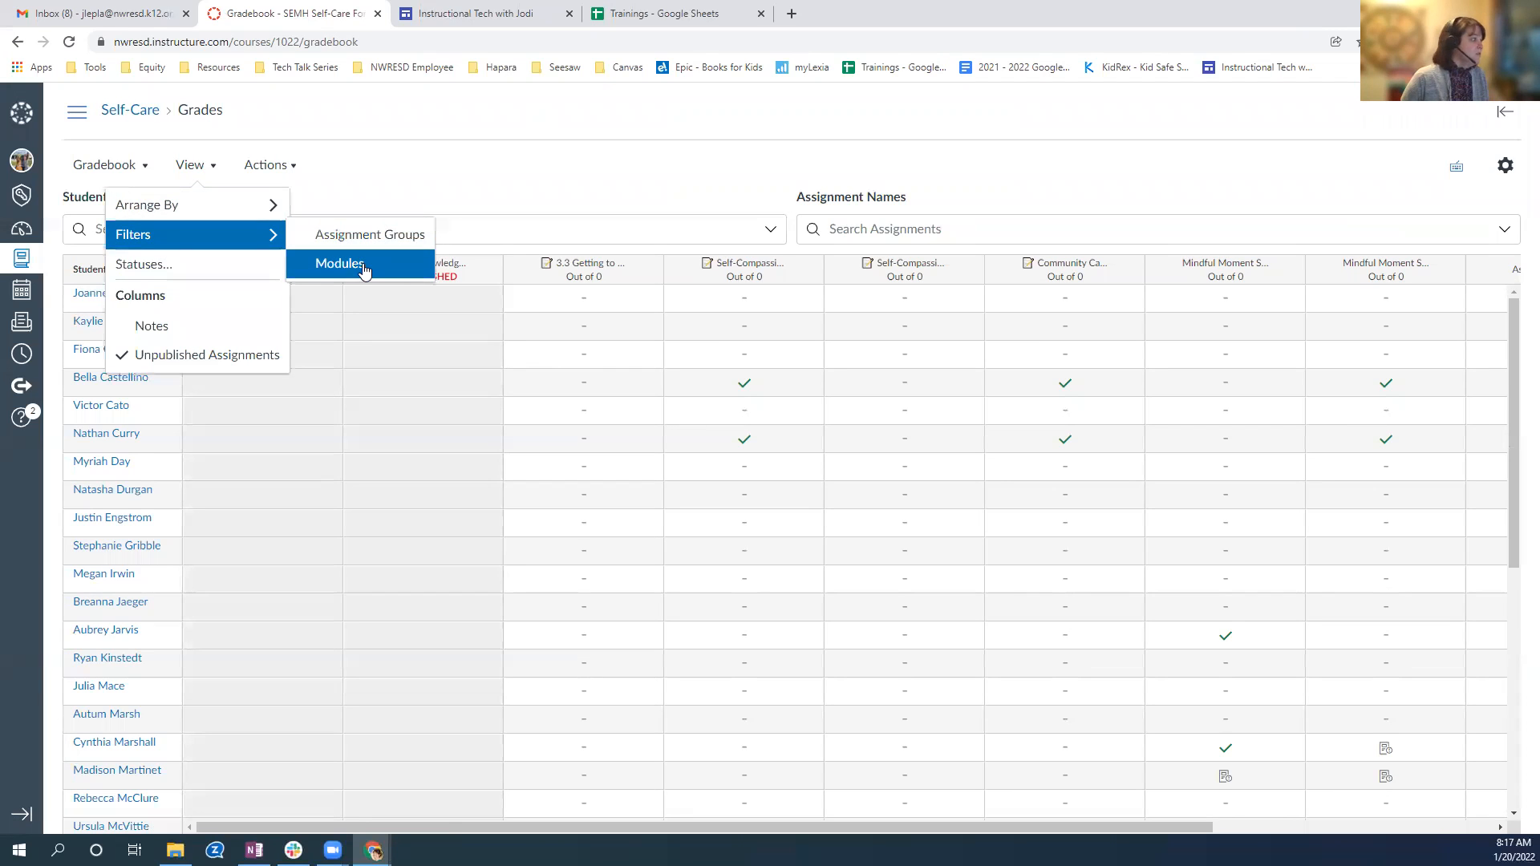
pyautogui.click(155, 268)
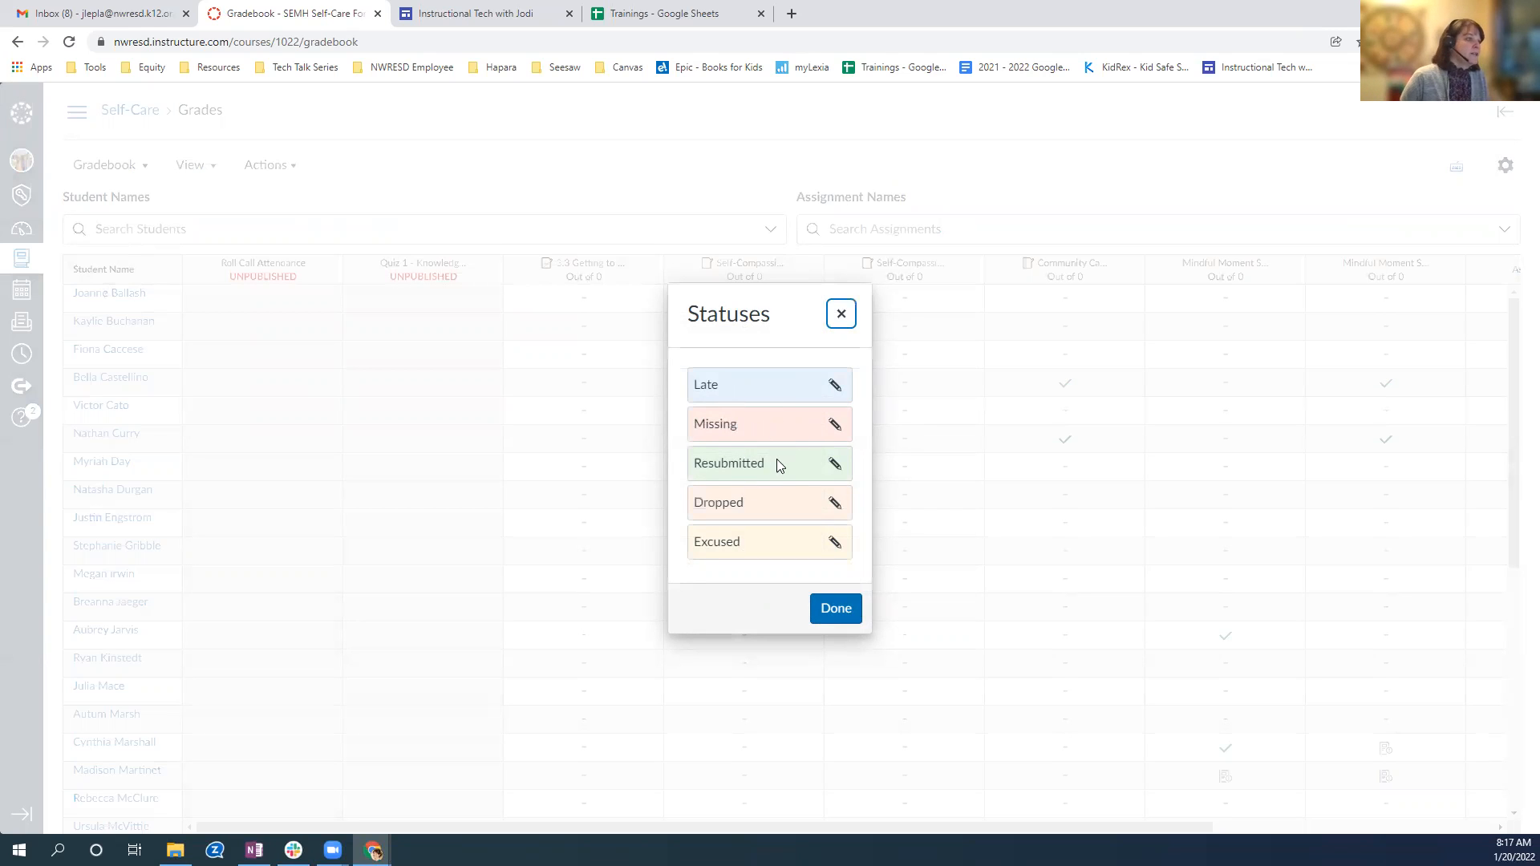
pyautogui.click(835, 386)
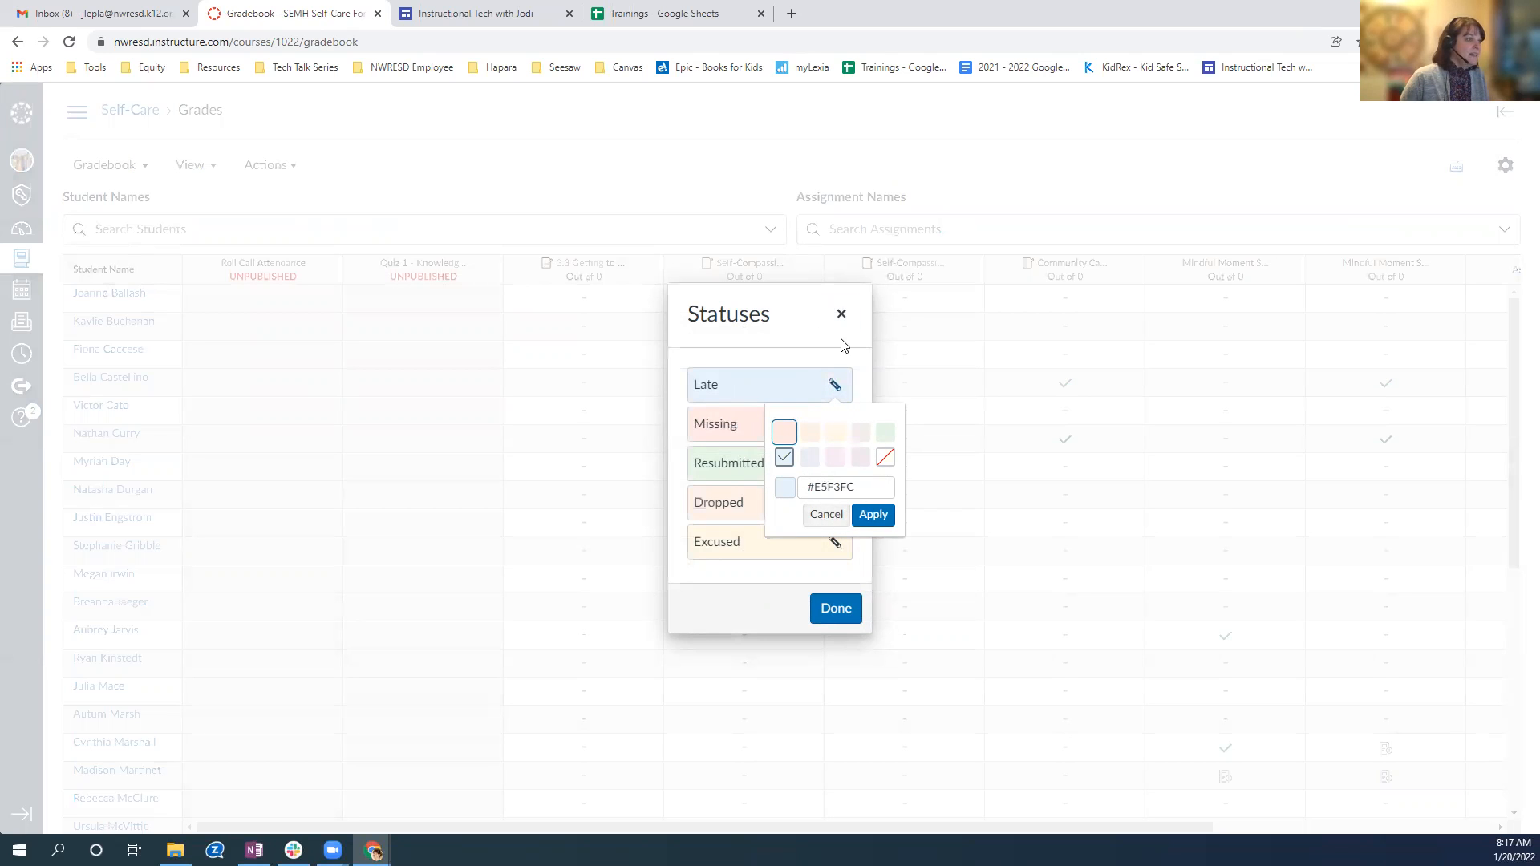
pyautogui.click(792, 347)
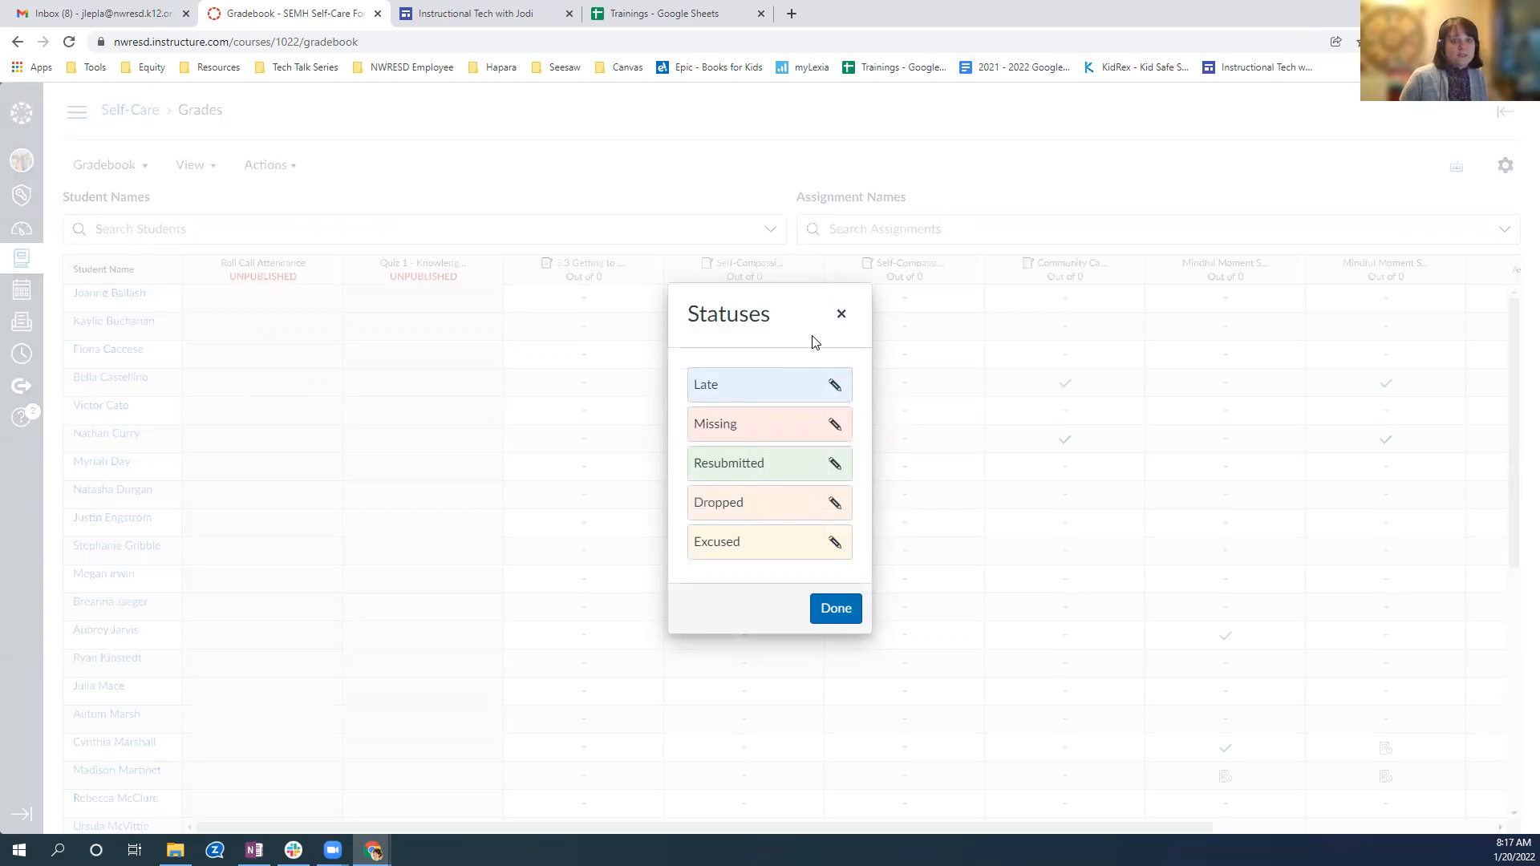
pyautogui.click(837, 609)
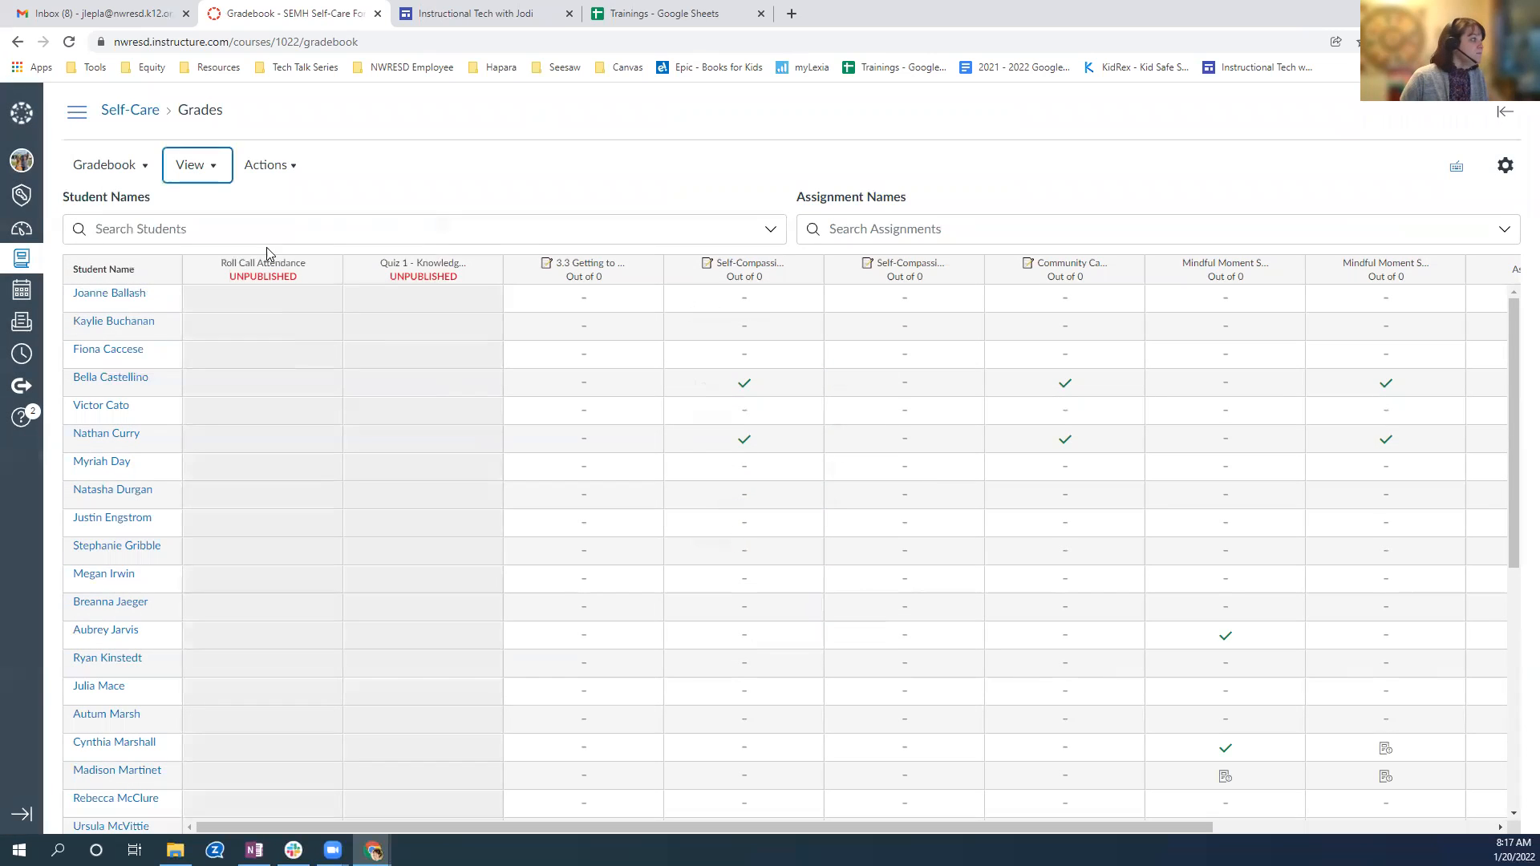
# Step: Review the gradebook's column display and arrangement options and its import and export actions
pyautogui.click(216, 171)
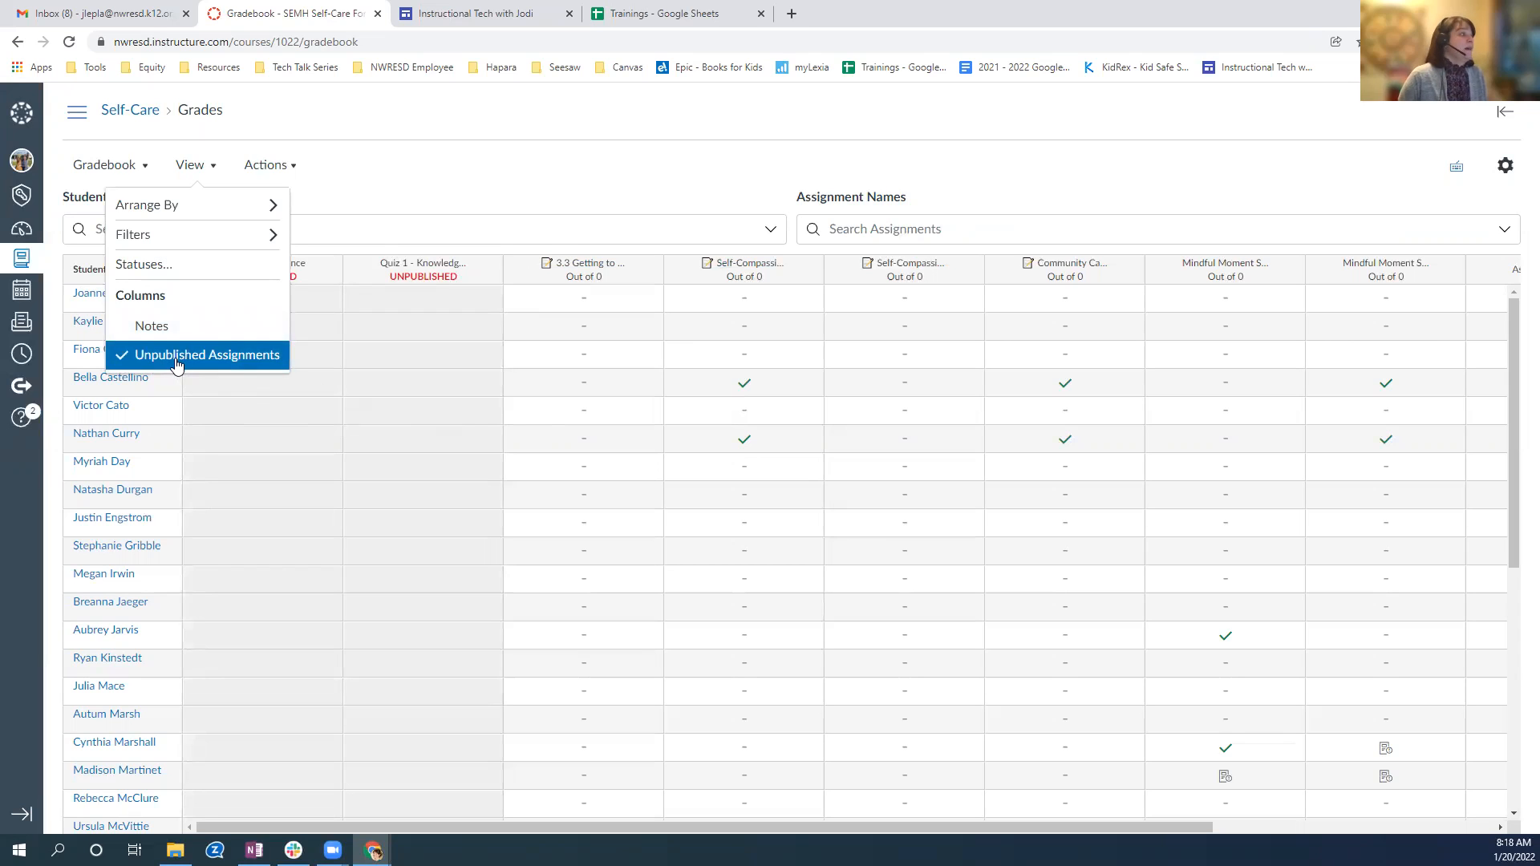
pyautogui.click(293, 165)
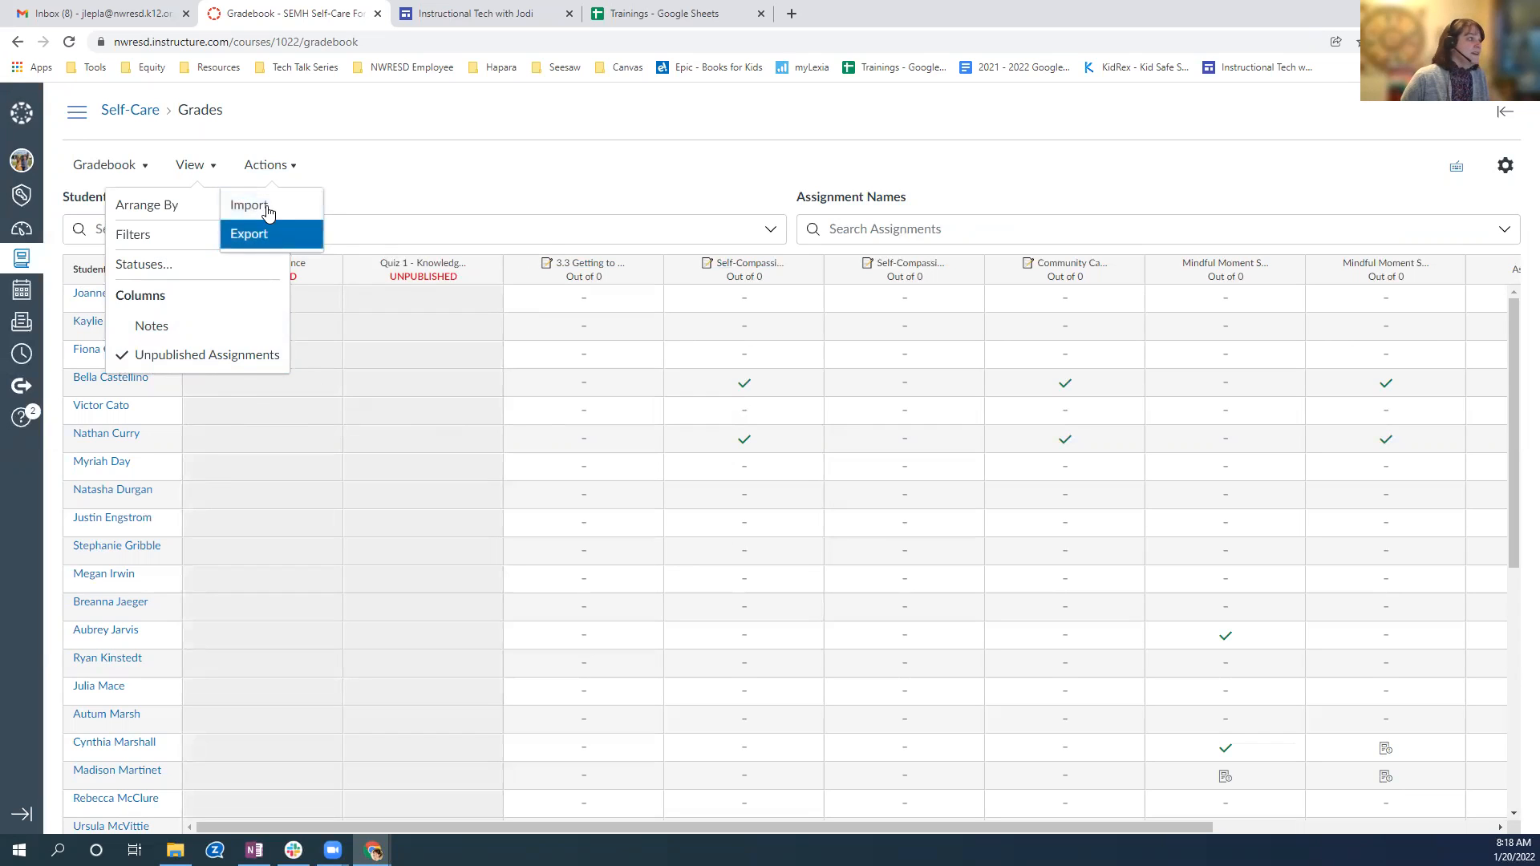
pyautogui.press('Escape')
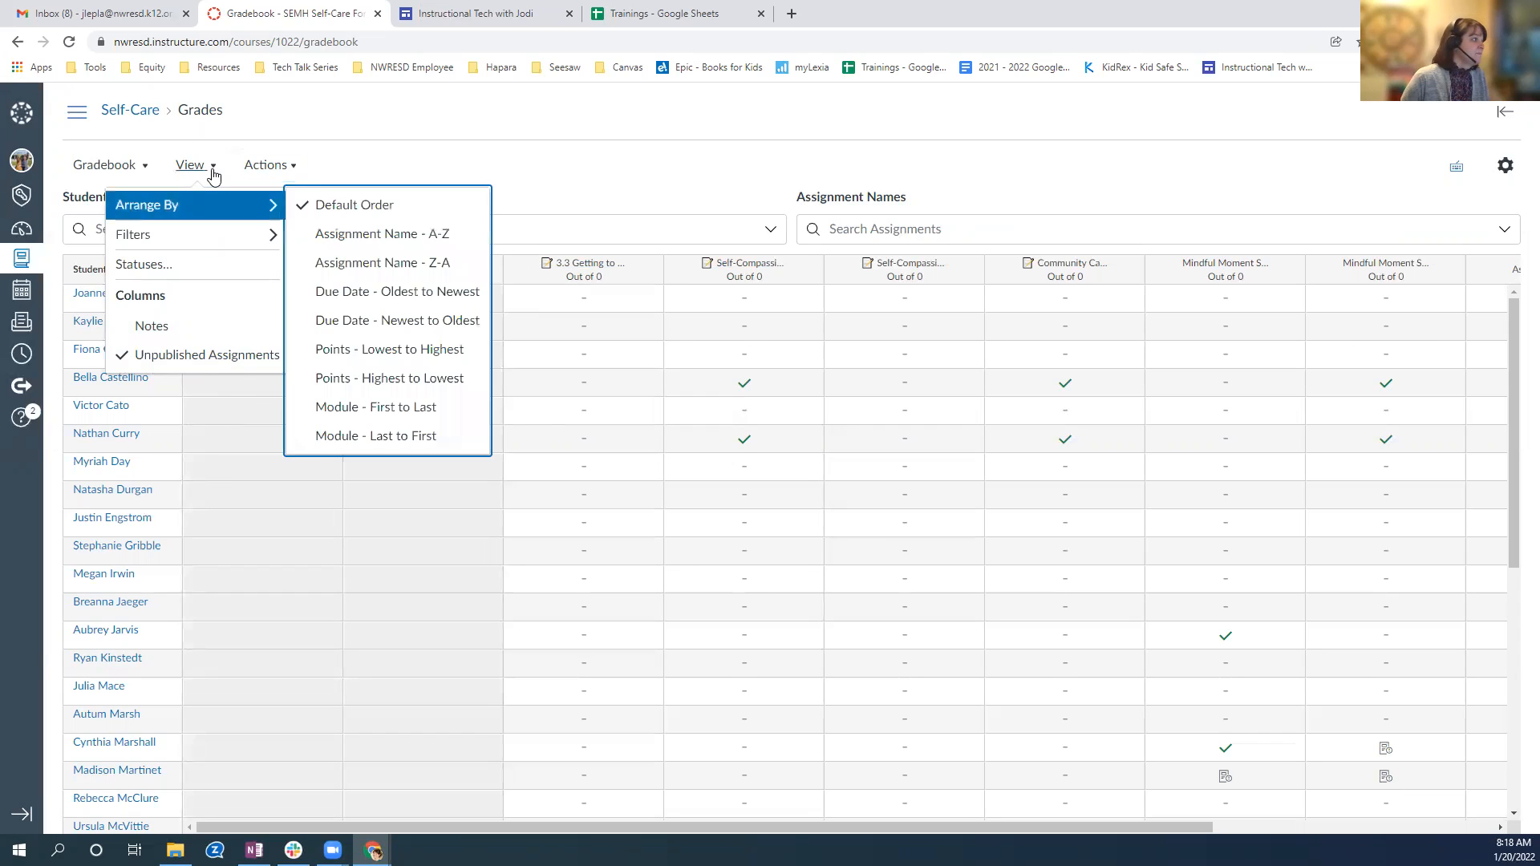
pyautogui.press('Escape')
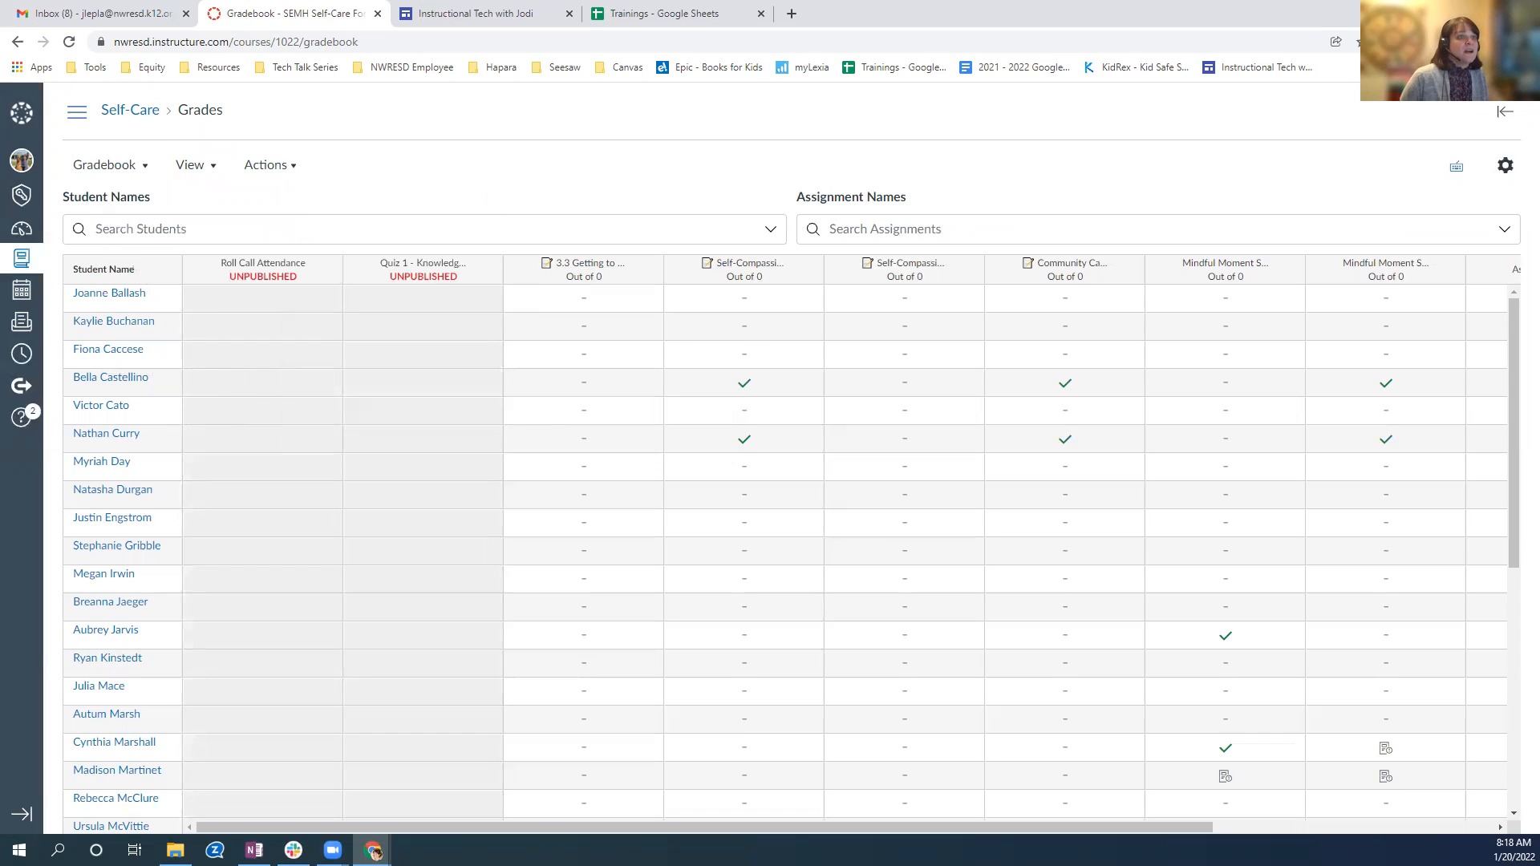
# Step: Review the gradebook's keyboard shortcuts, and the late policies and grade posting policy in its settings
pyautogui.click(1456, 168)
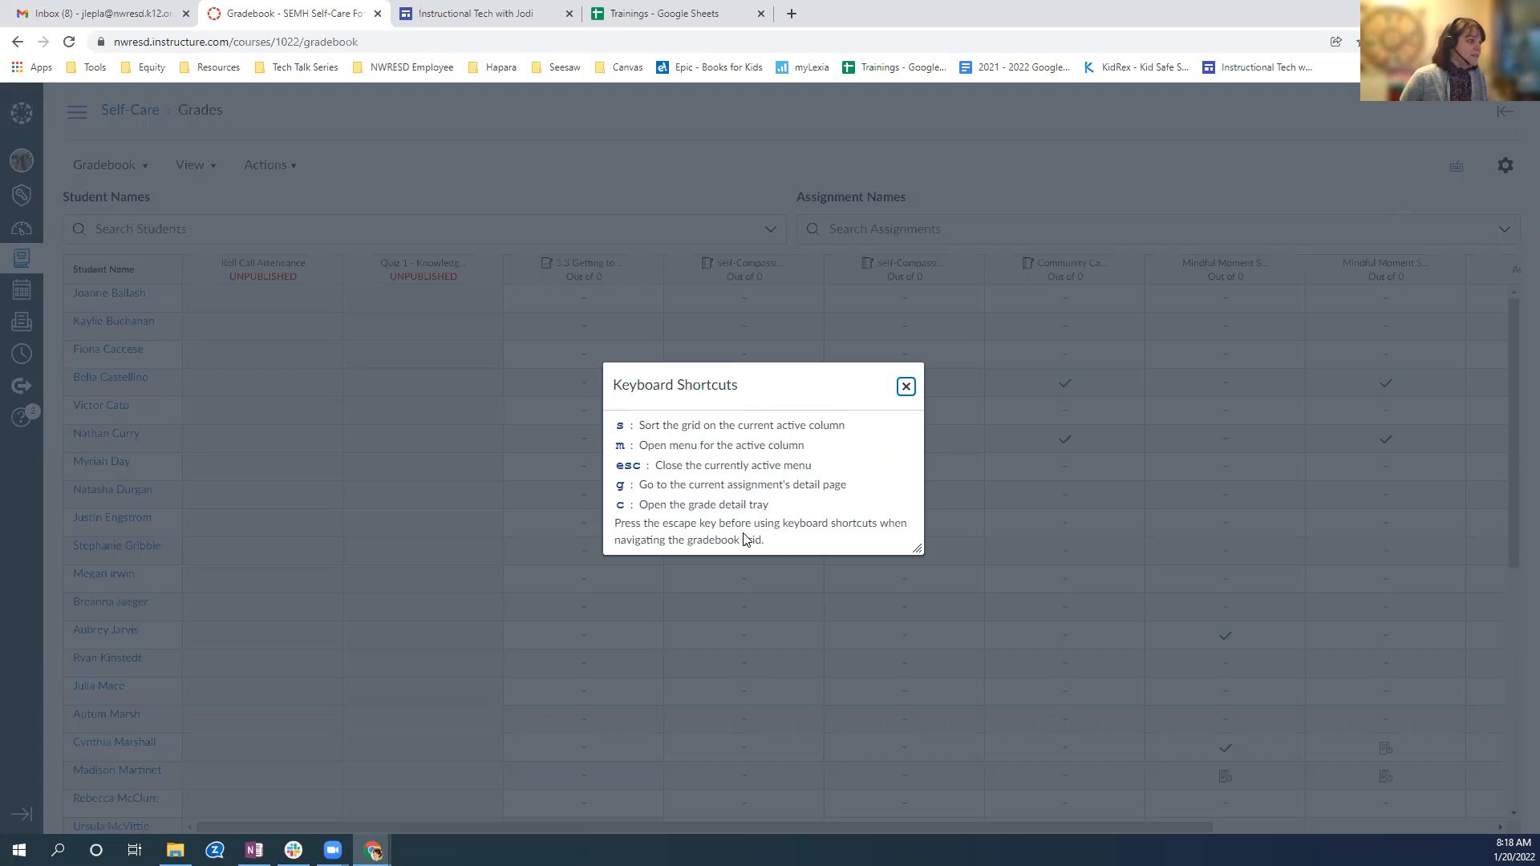
pyautogui.click(906, 387)
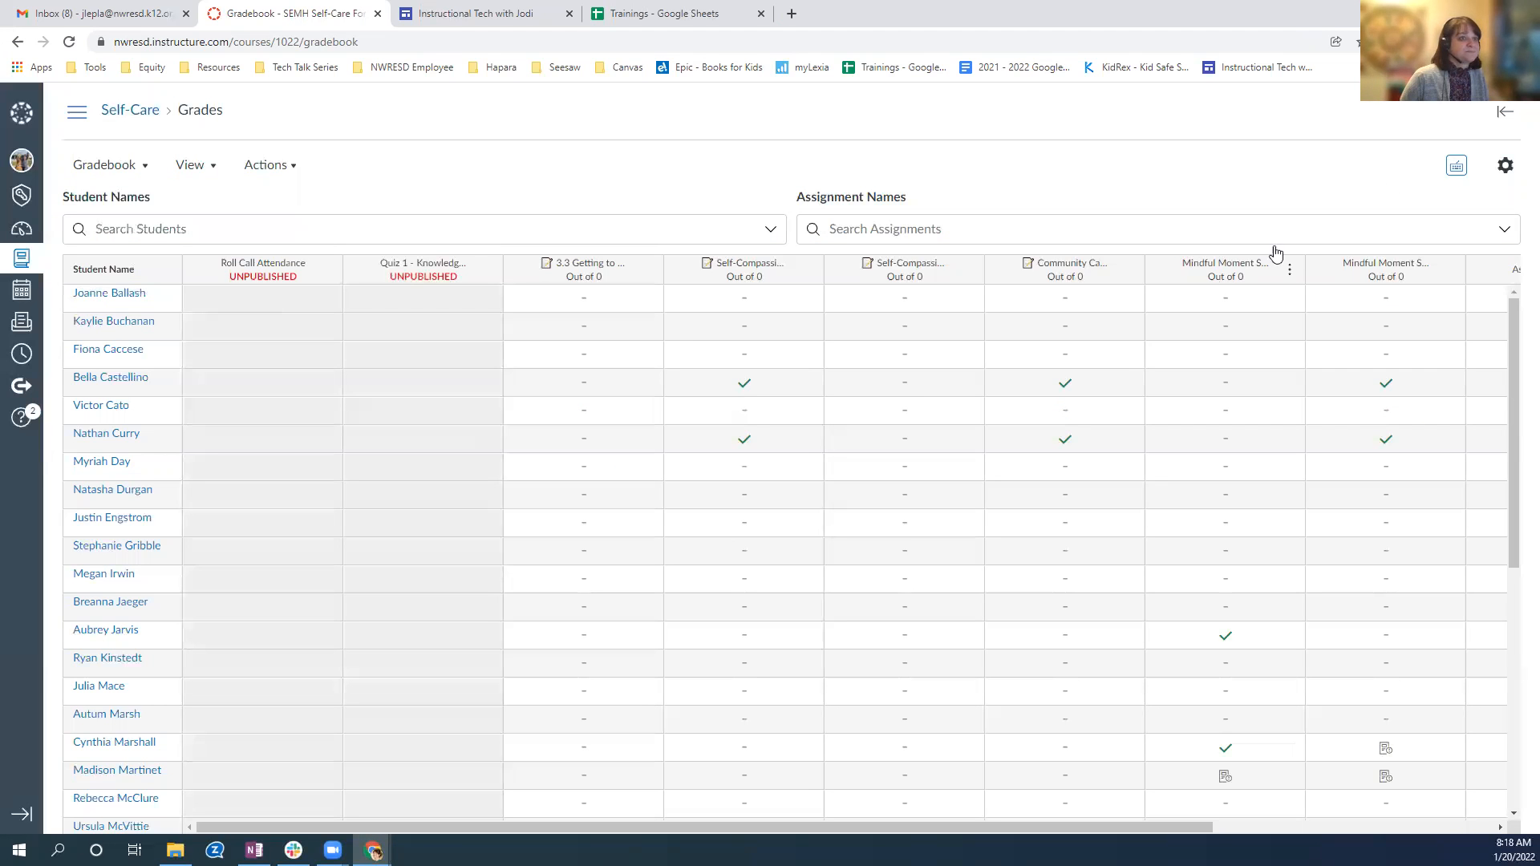
pyautogui.click(1506, 166)
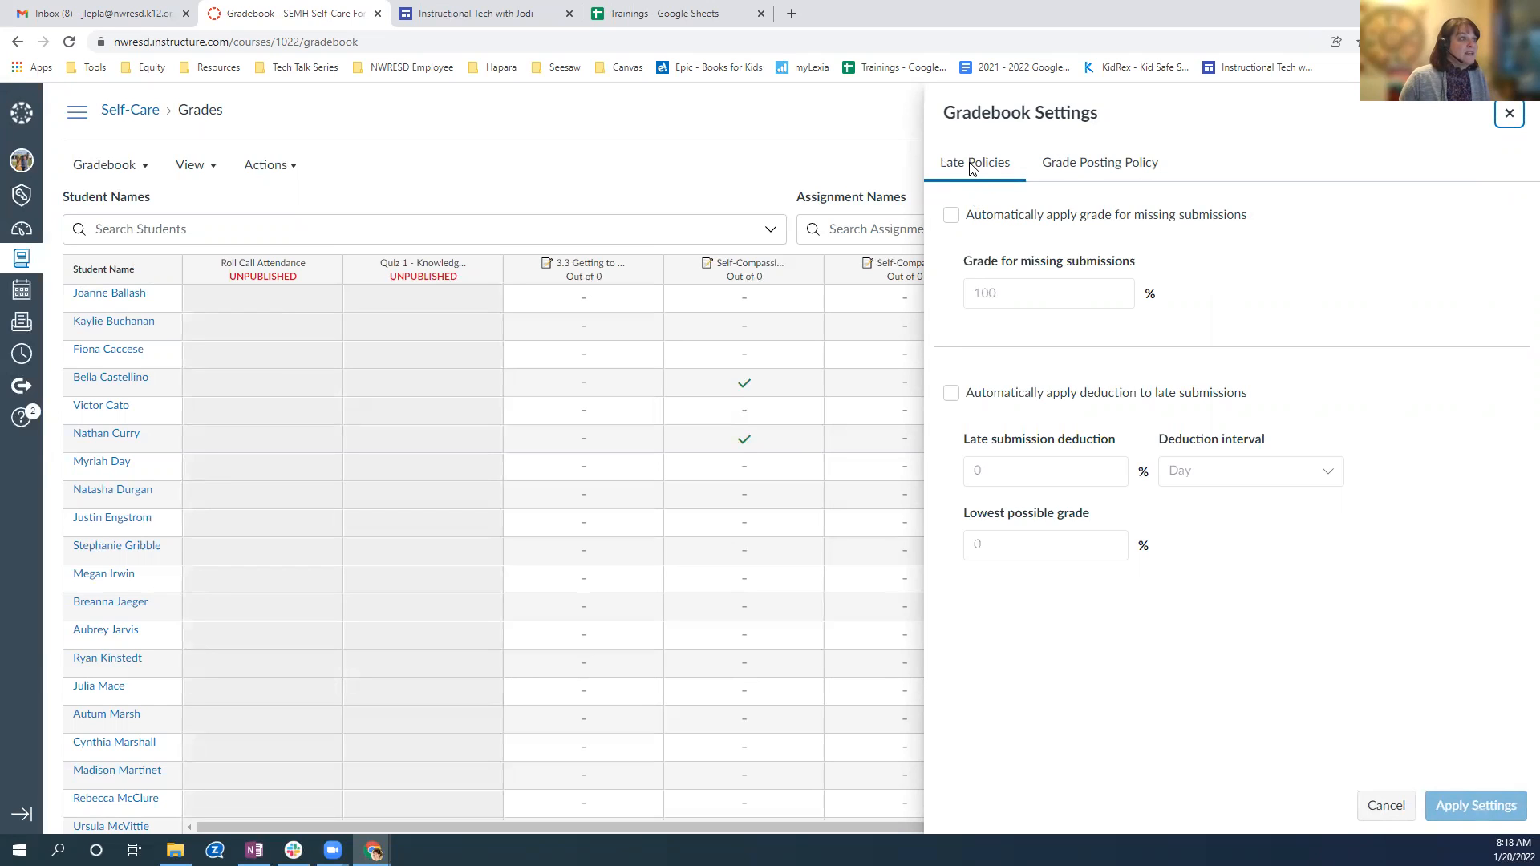
pyautogui.click(1098, 170)
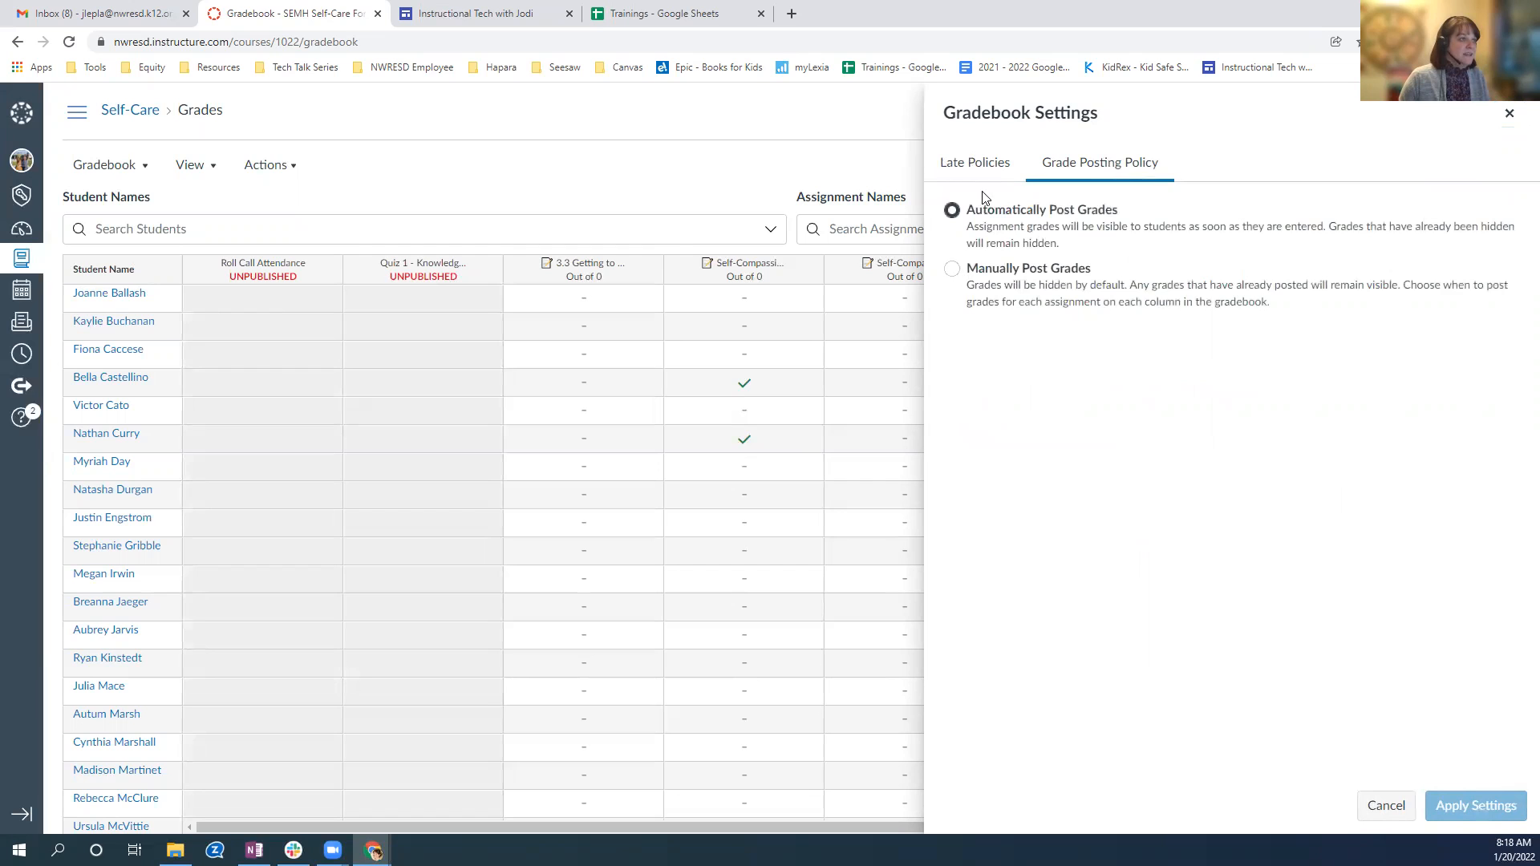
pyautogui.click(980, 164)
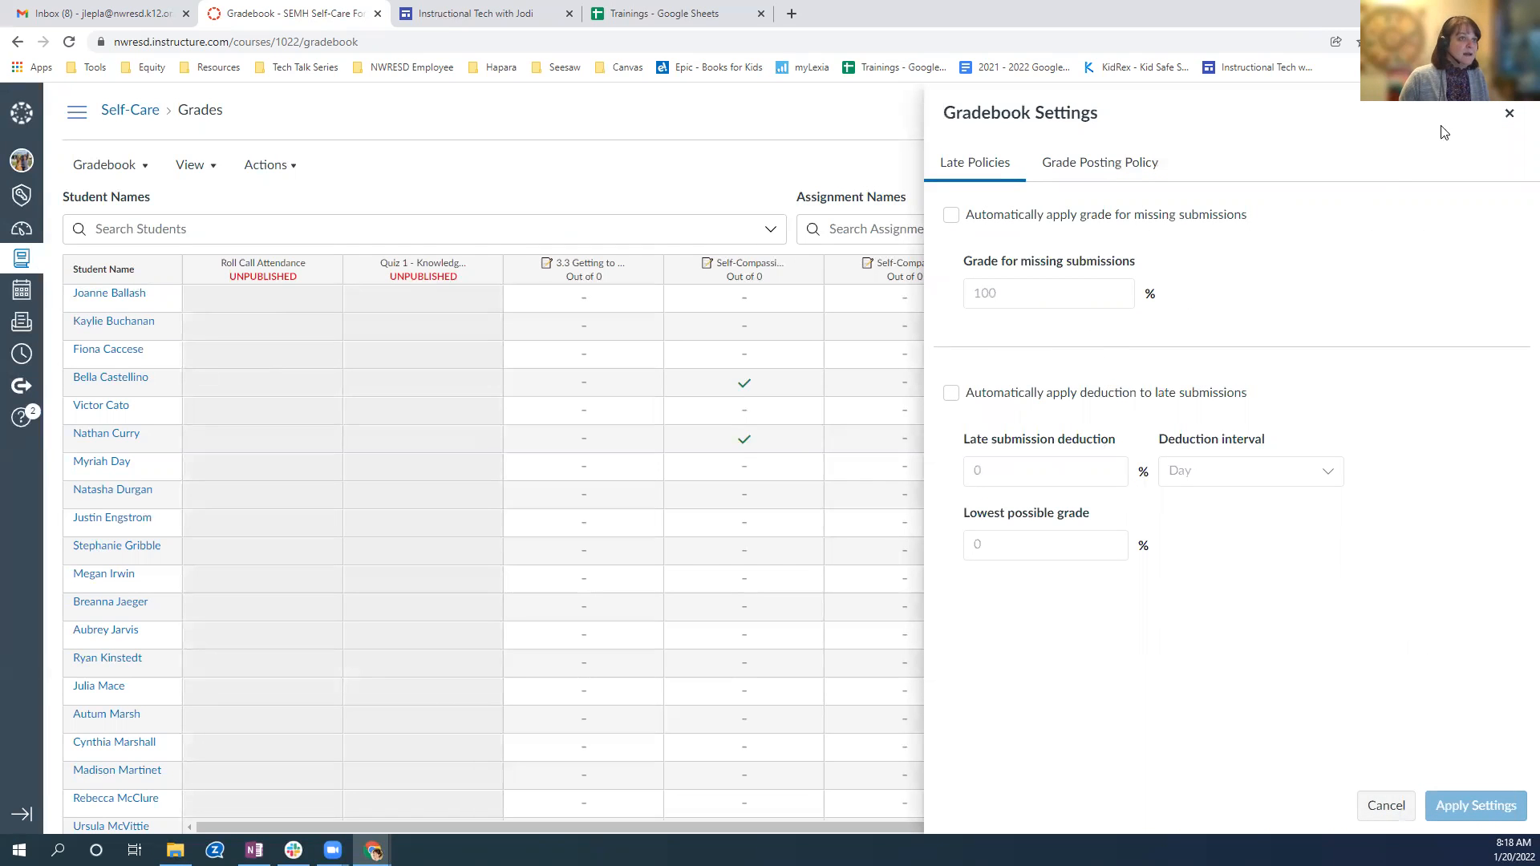
pyautogui.click(1509, 113)
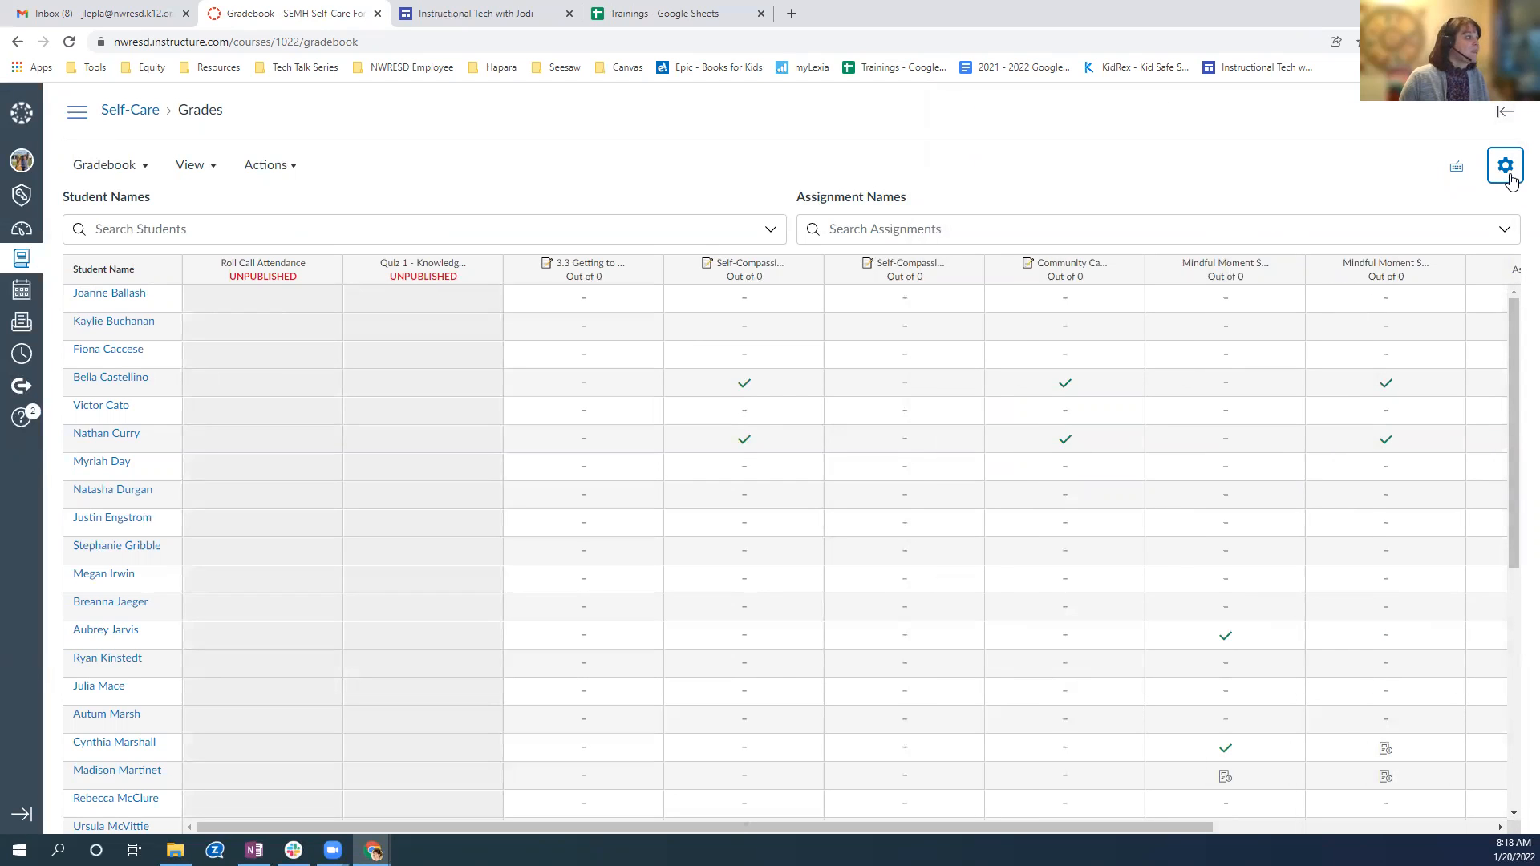
# Step: Look through the help topics on entering and distributing grades, and close them
pyautogui.click(1506, 114)
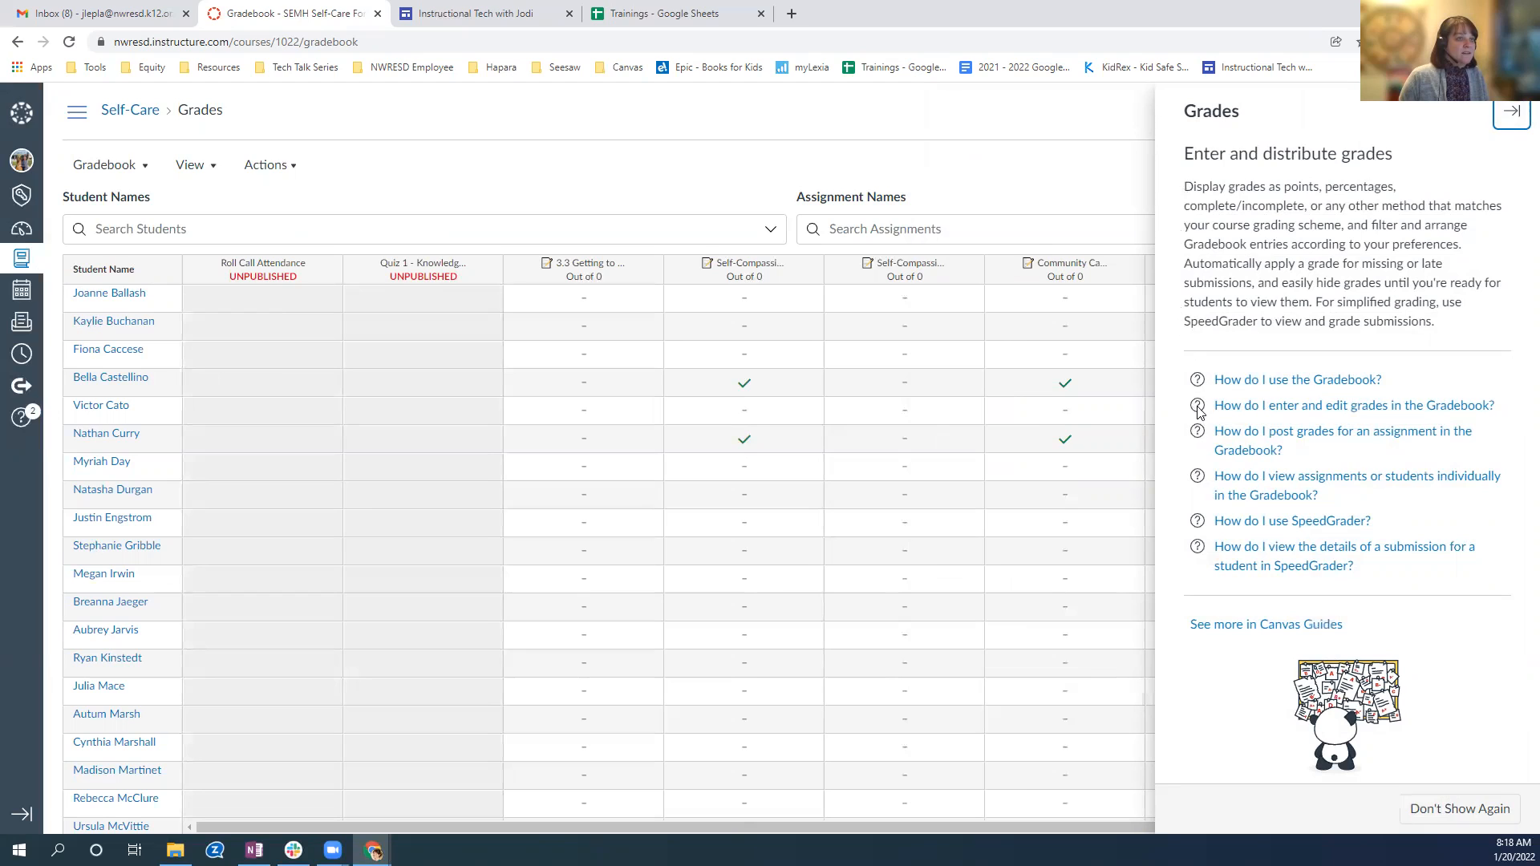
pyautogui.click(1512, 116)
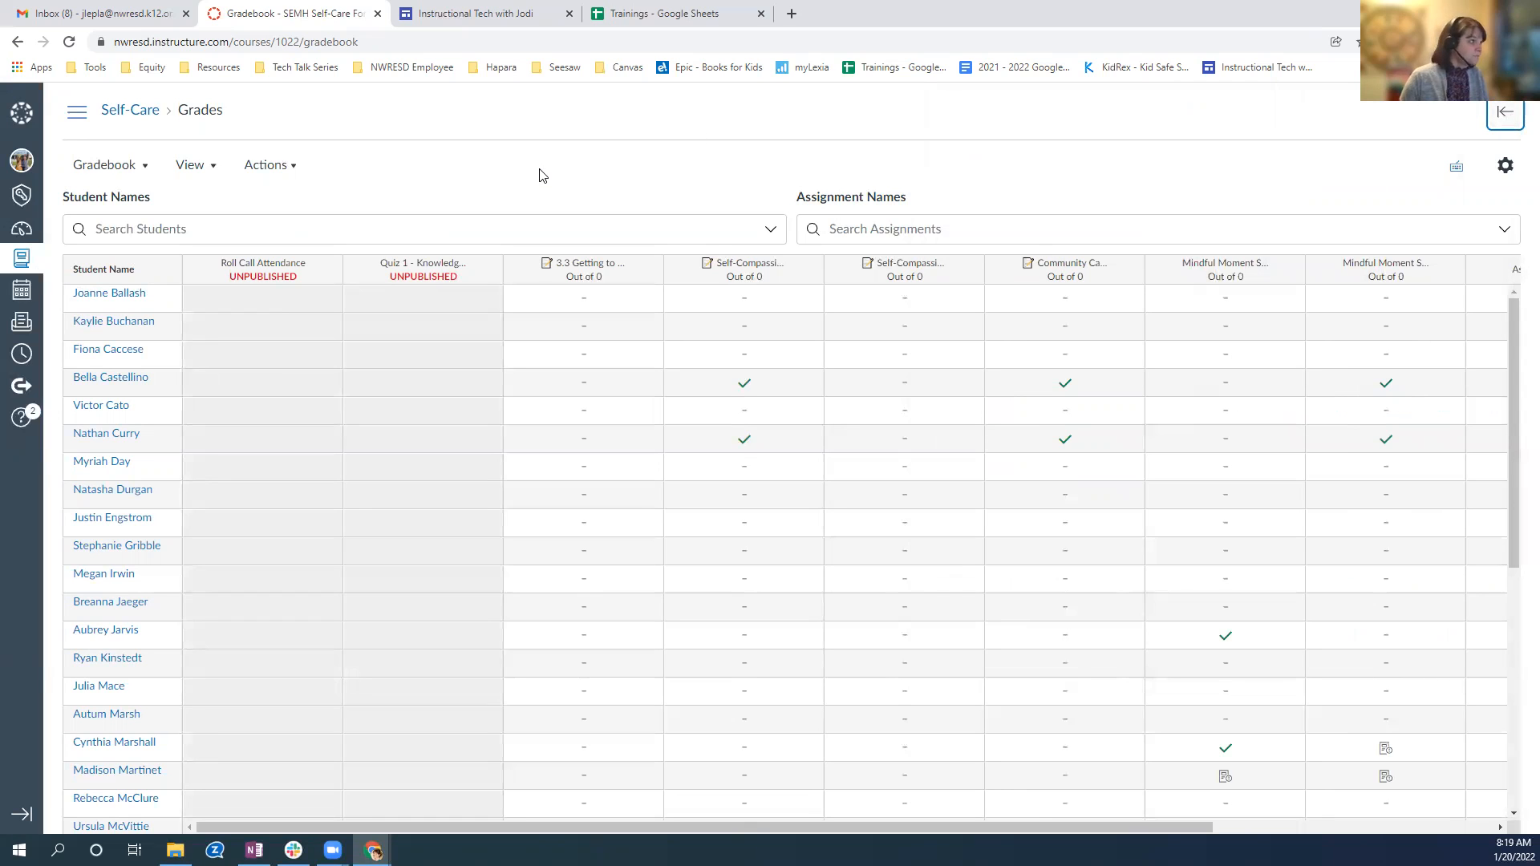
# Step: Browse the full list of students available in the gradebook's student search
pyautogui.click(123, 232)
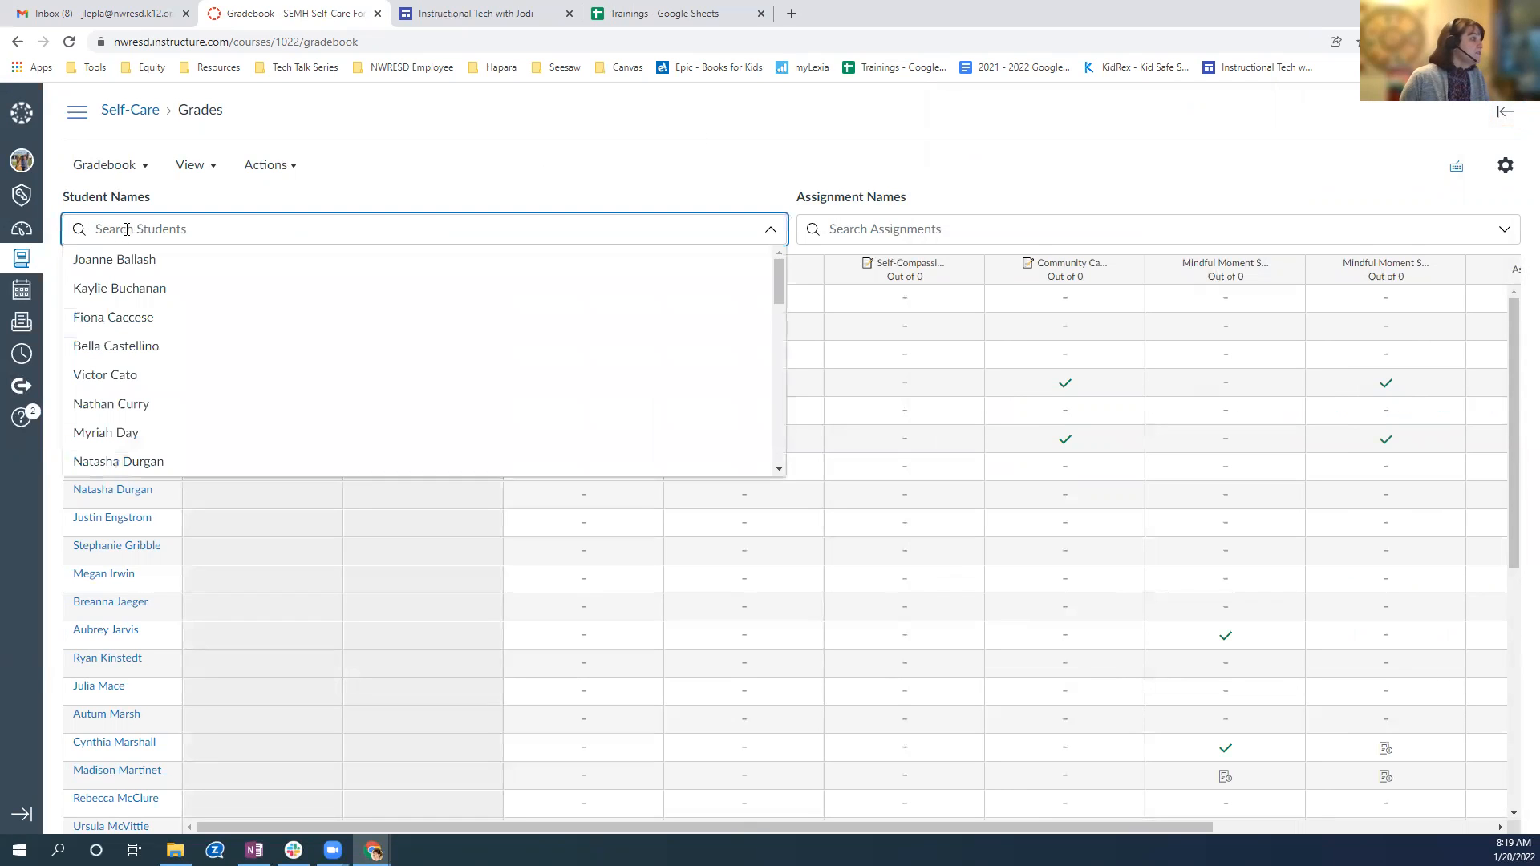
pyautogui.scroll(-8, 152, 315)
pyautogui.scroll(-3, 155, 319)
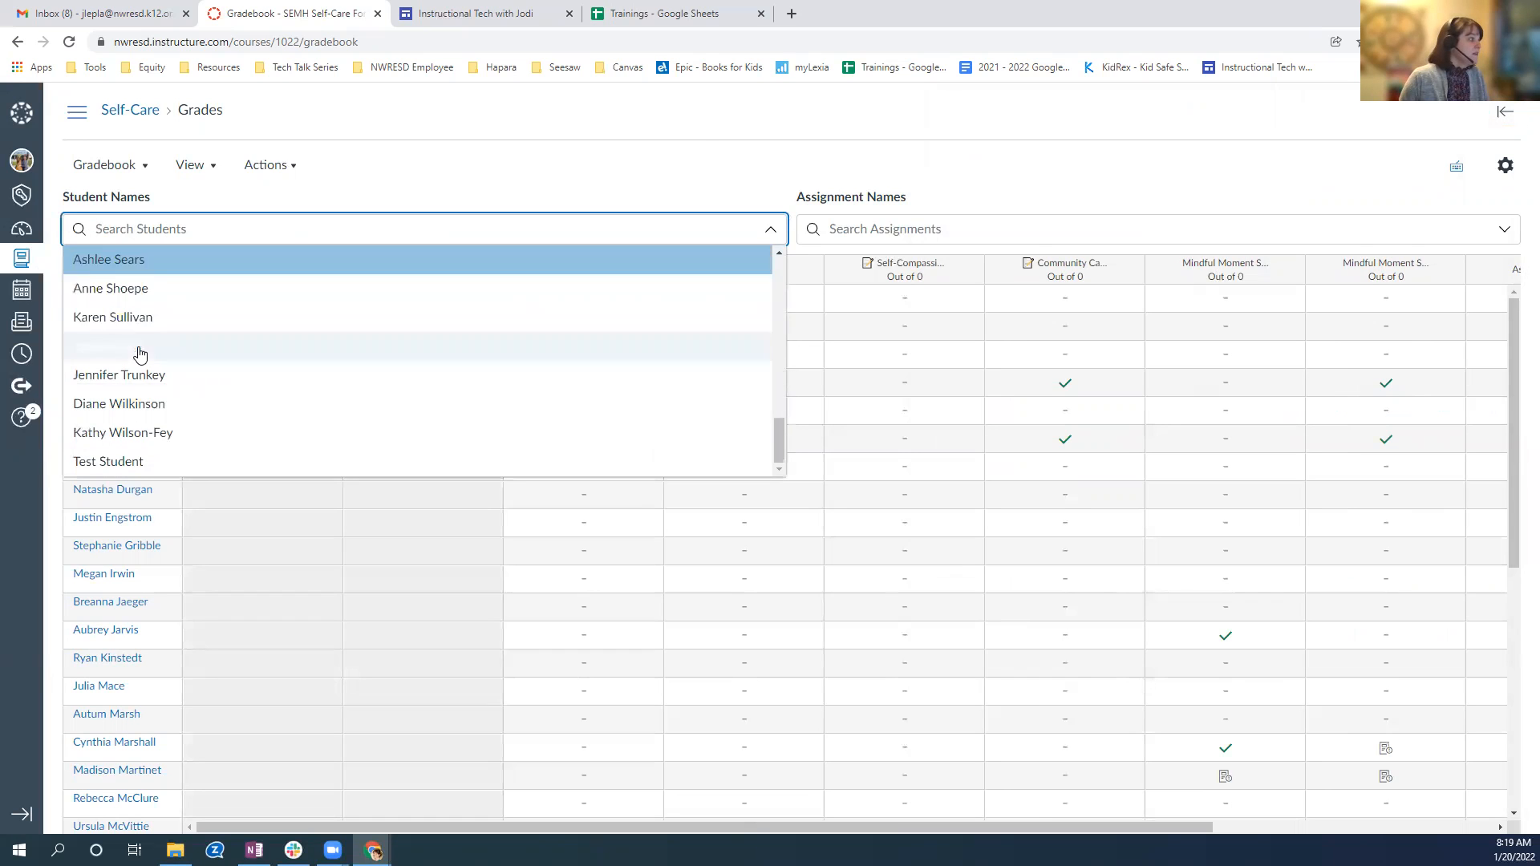
pyautogui.click(335, 179)
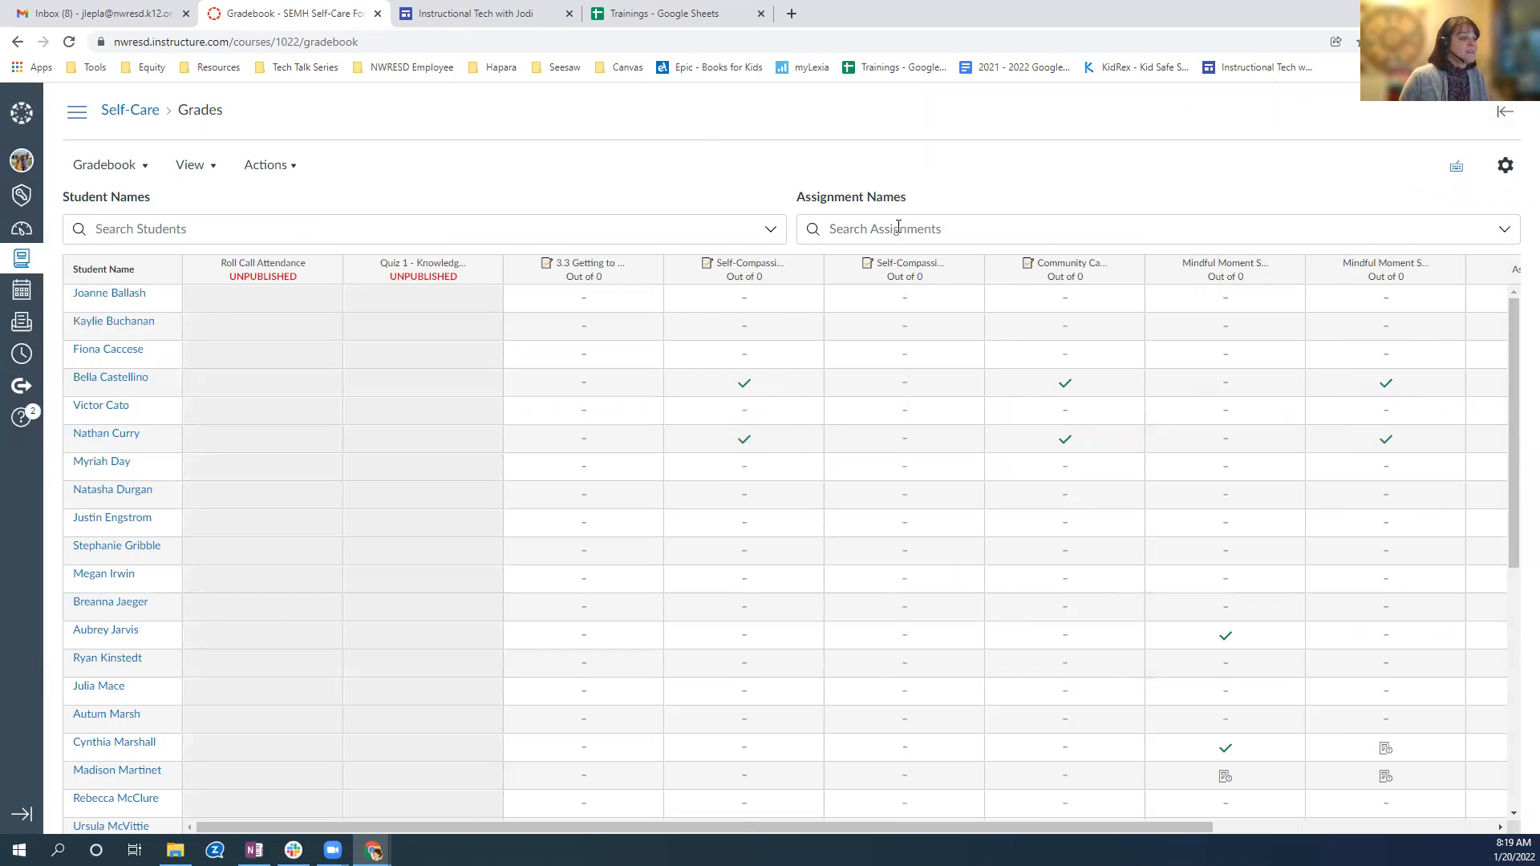
# Step: Browse the assignments available in the gradebook's assignment search and look across the remaining grade columns
pyautogui.click(898, 227)
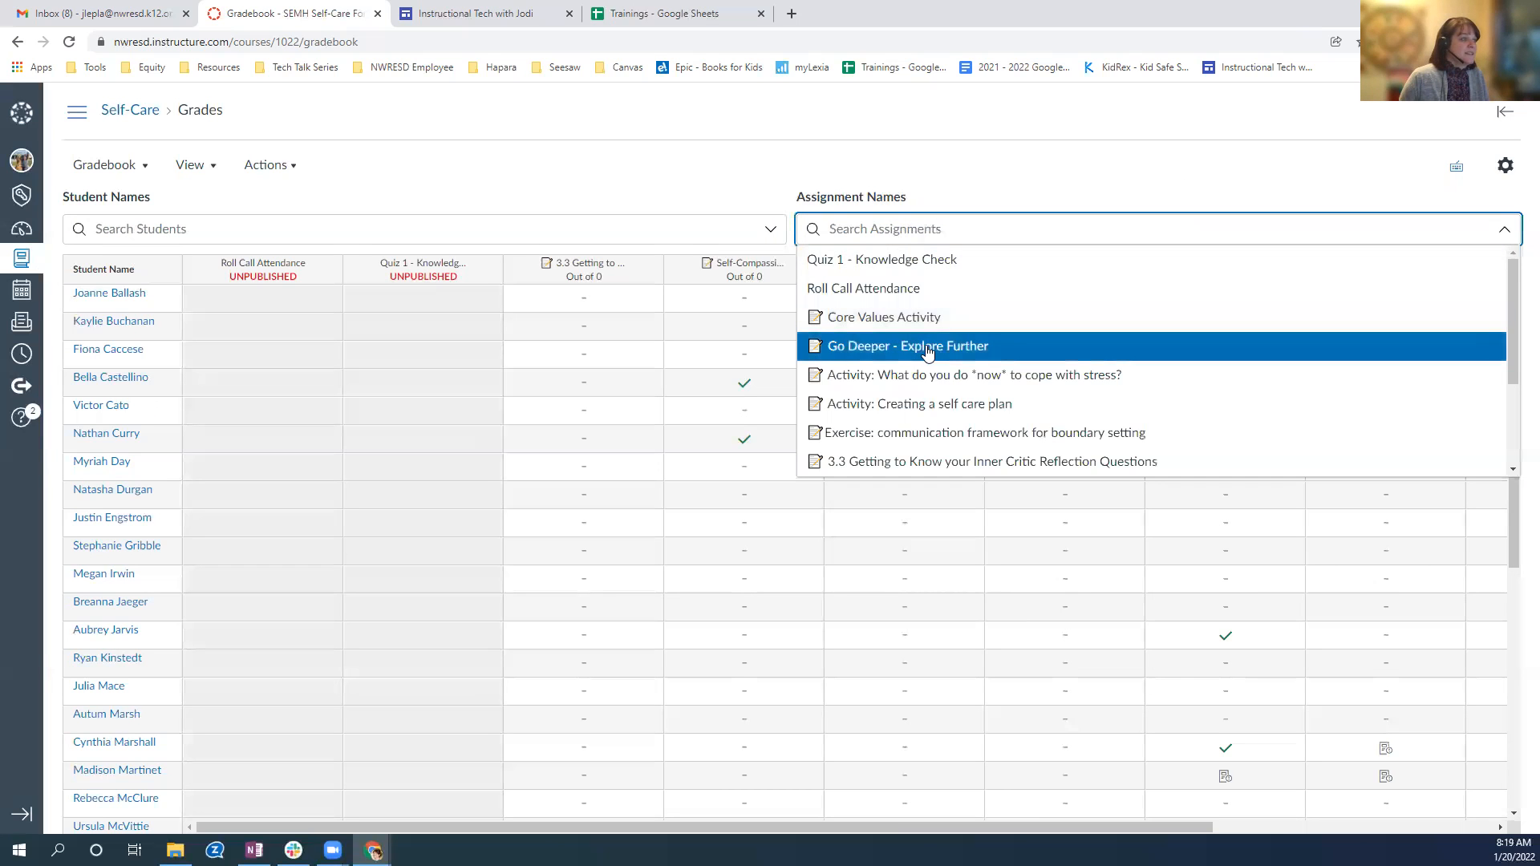
pyautogui.click(726, 196)
pyautogui.click(891, 228)
pyautogui.scroll(-2, 866, 416)
pyautogui.scroll(2, 896, 434)
pyautogui.moveTo(494, 827); pyautogui.dragTo(1089, 817)
pyautogui.moveTo(706, 810); pyautogui.dragTo(1326, 814)
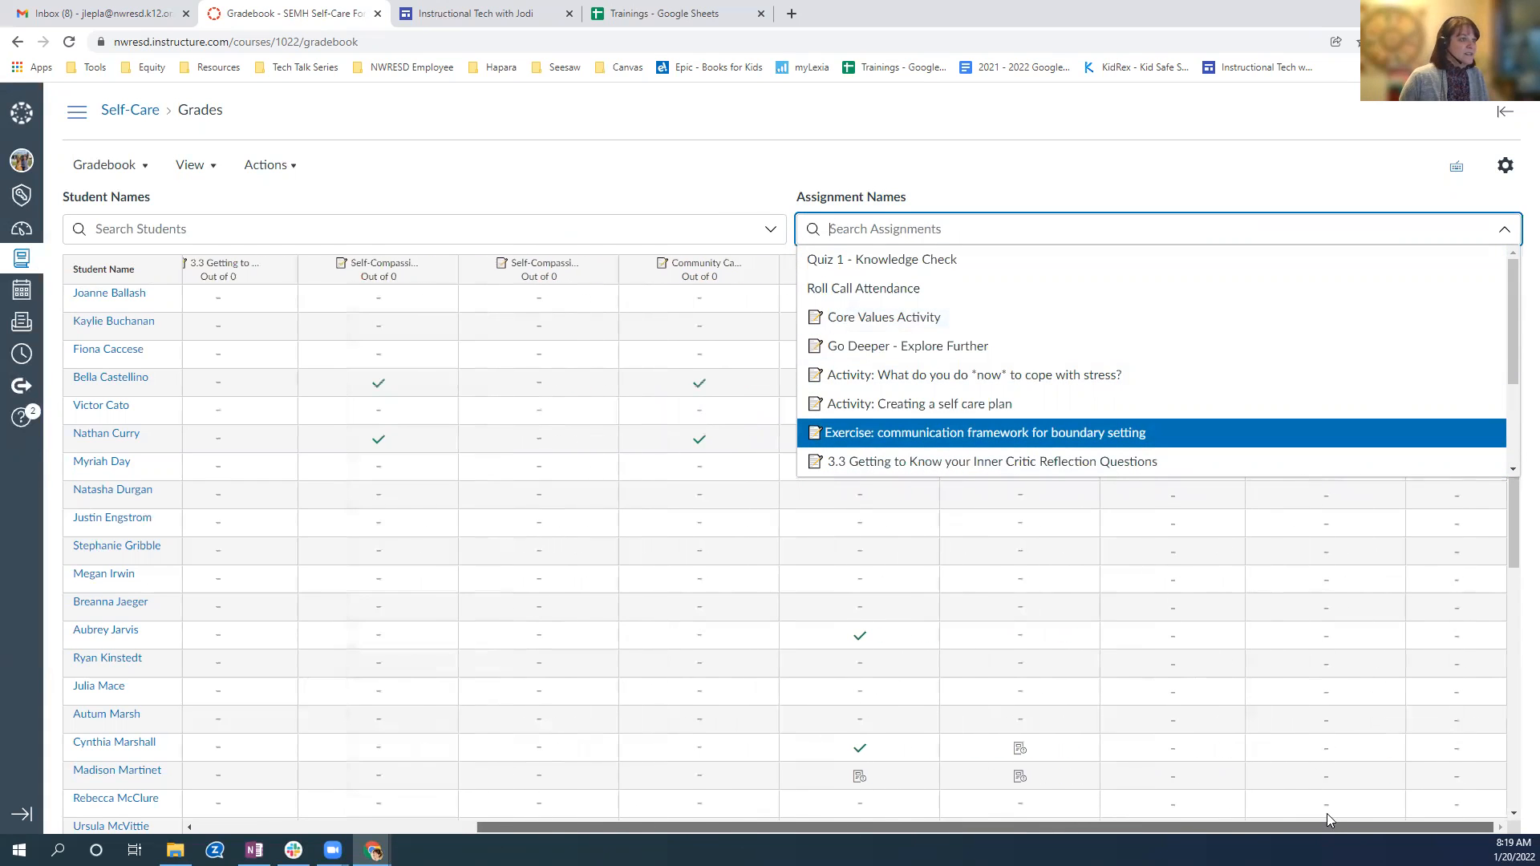
pyautogui.click(696, 158)
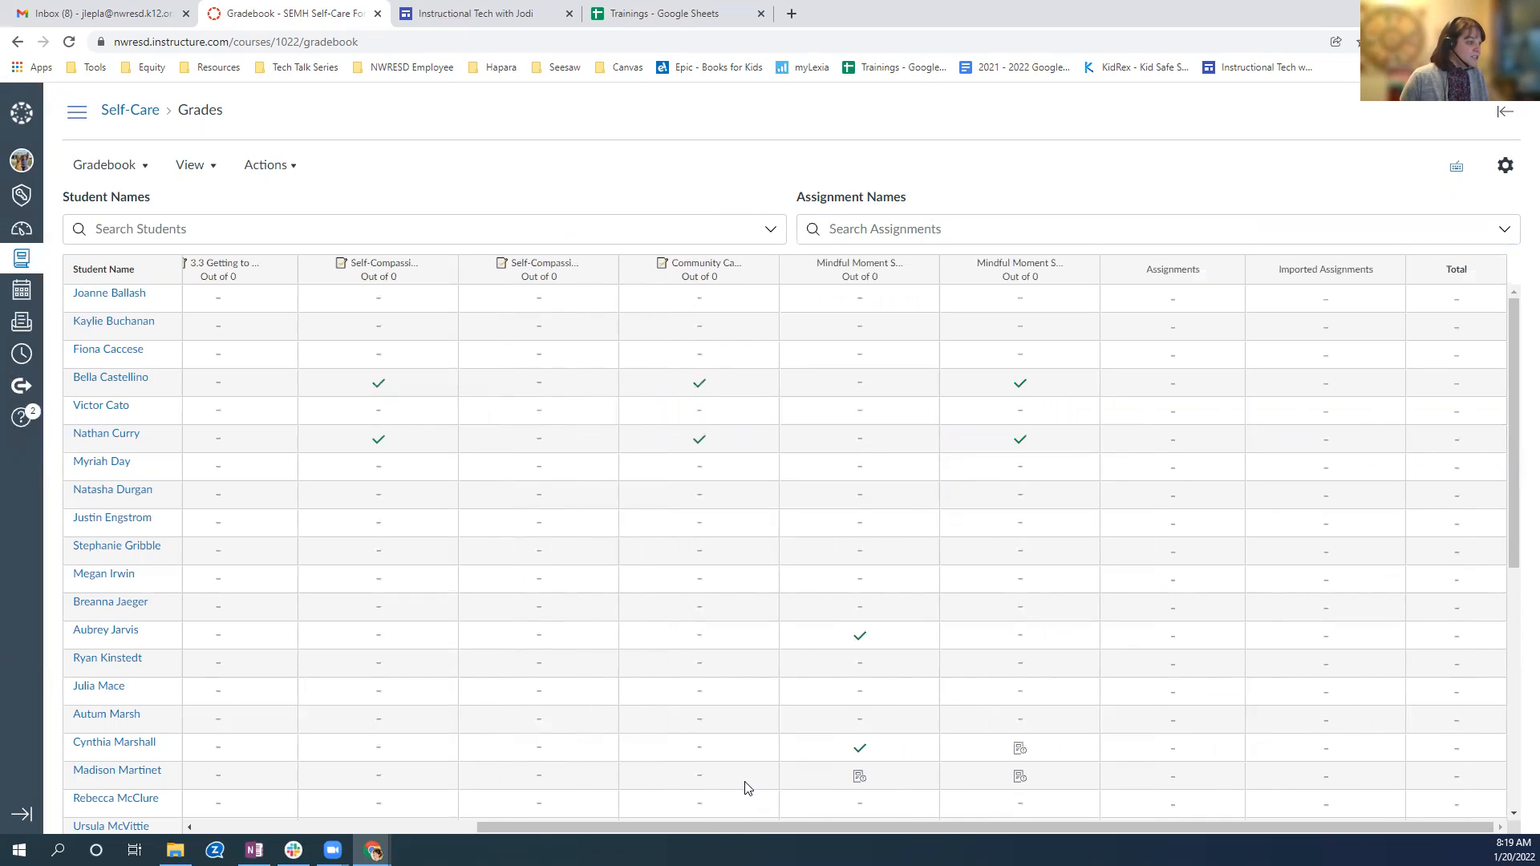
# Step: Move the Total column to the front of the gradebook
pyautogui.moveTo(716, 823); pyautogui.dragTo(425, 829)
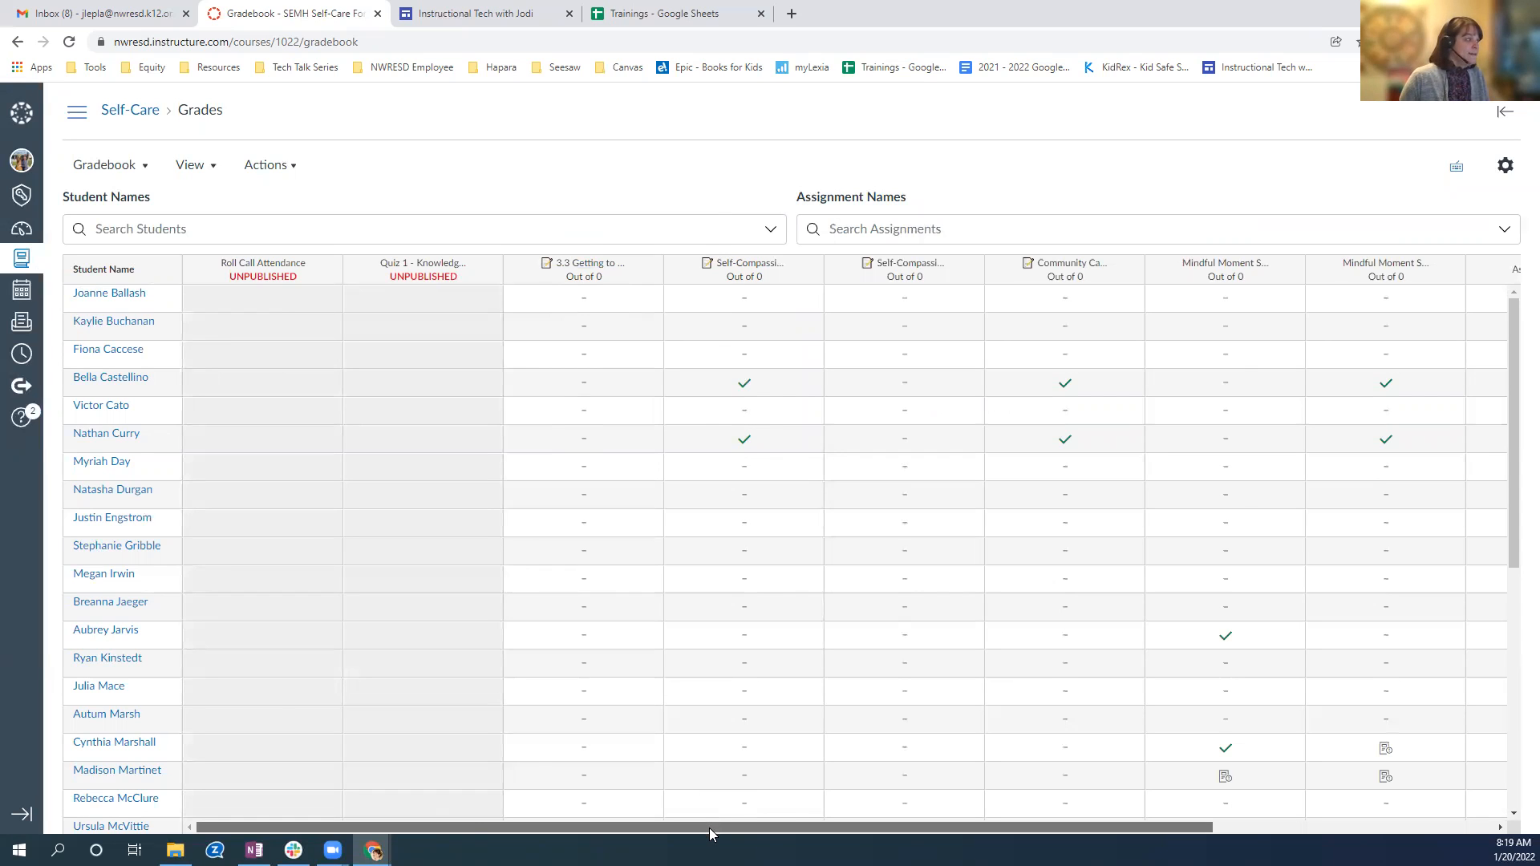
pyautogui.moveTo(709, 829); pyautogui.dragTo(1214, 829)
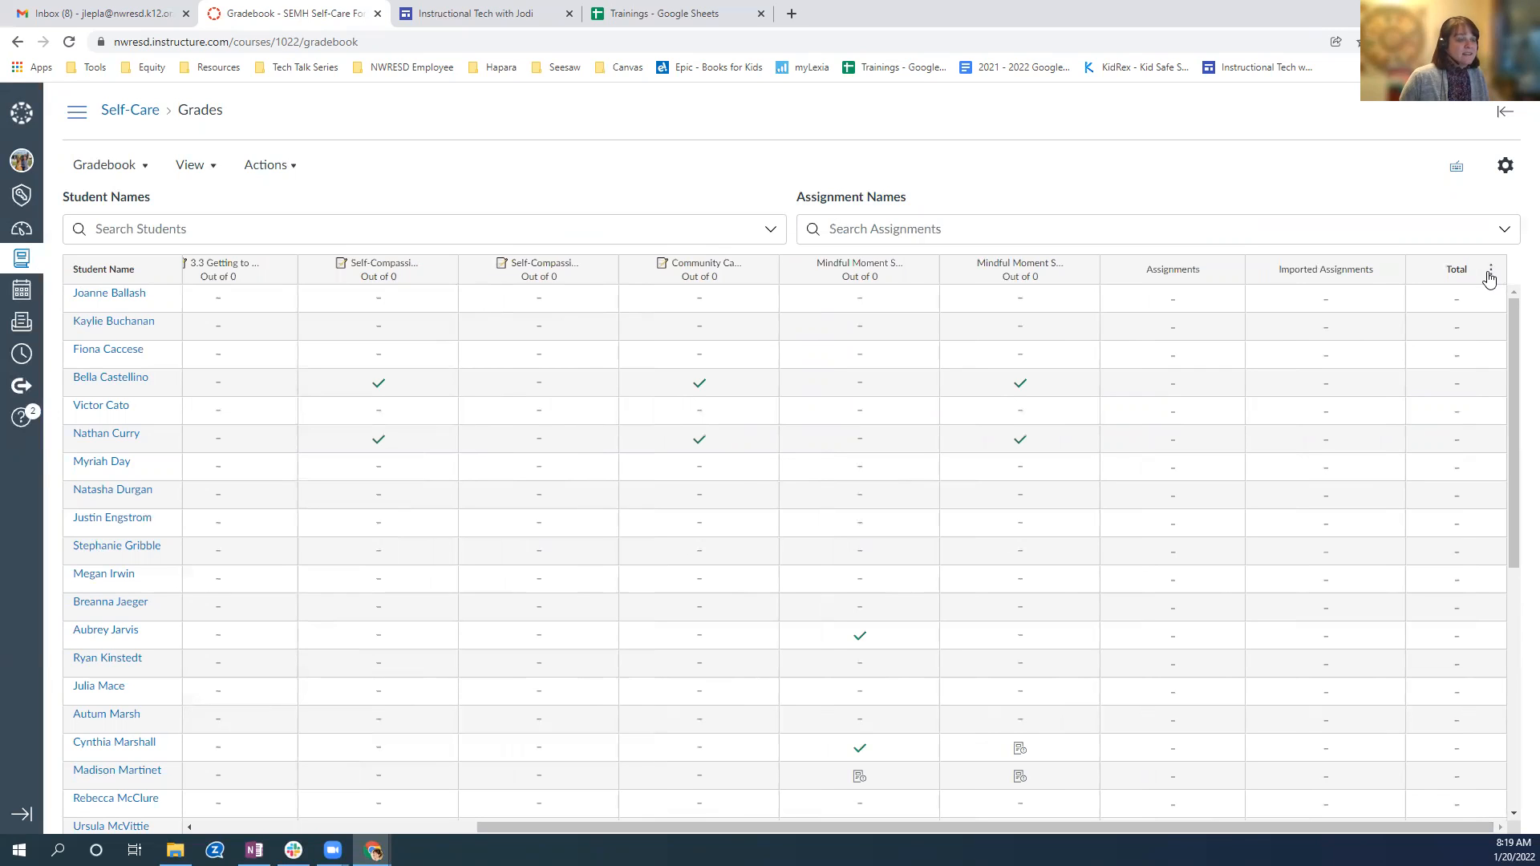
pyautogui.click(1491, 271)
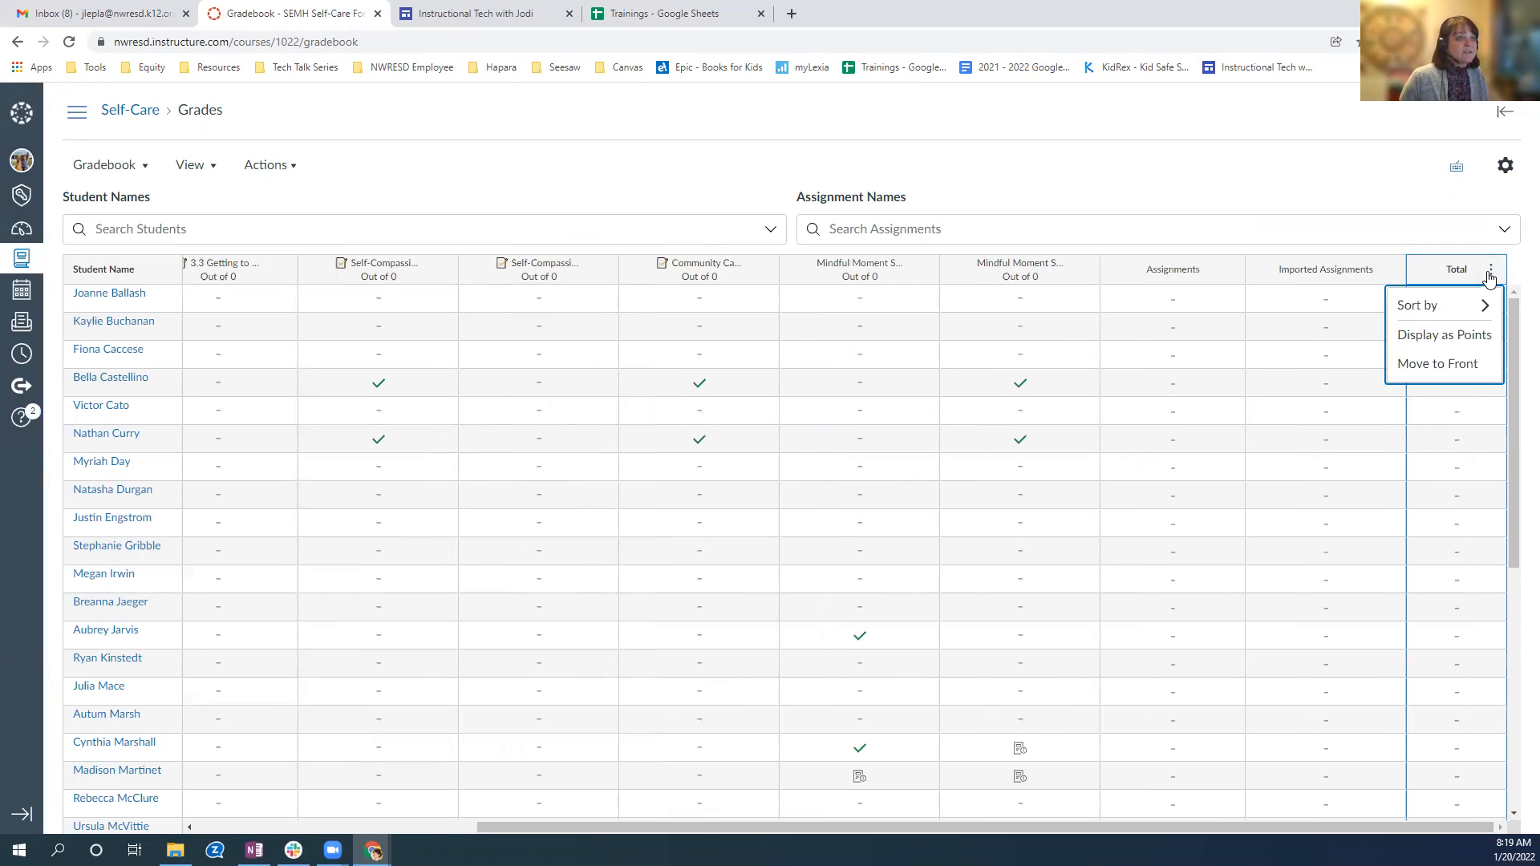
pyautogui.click(1463, 370)
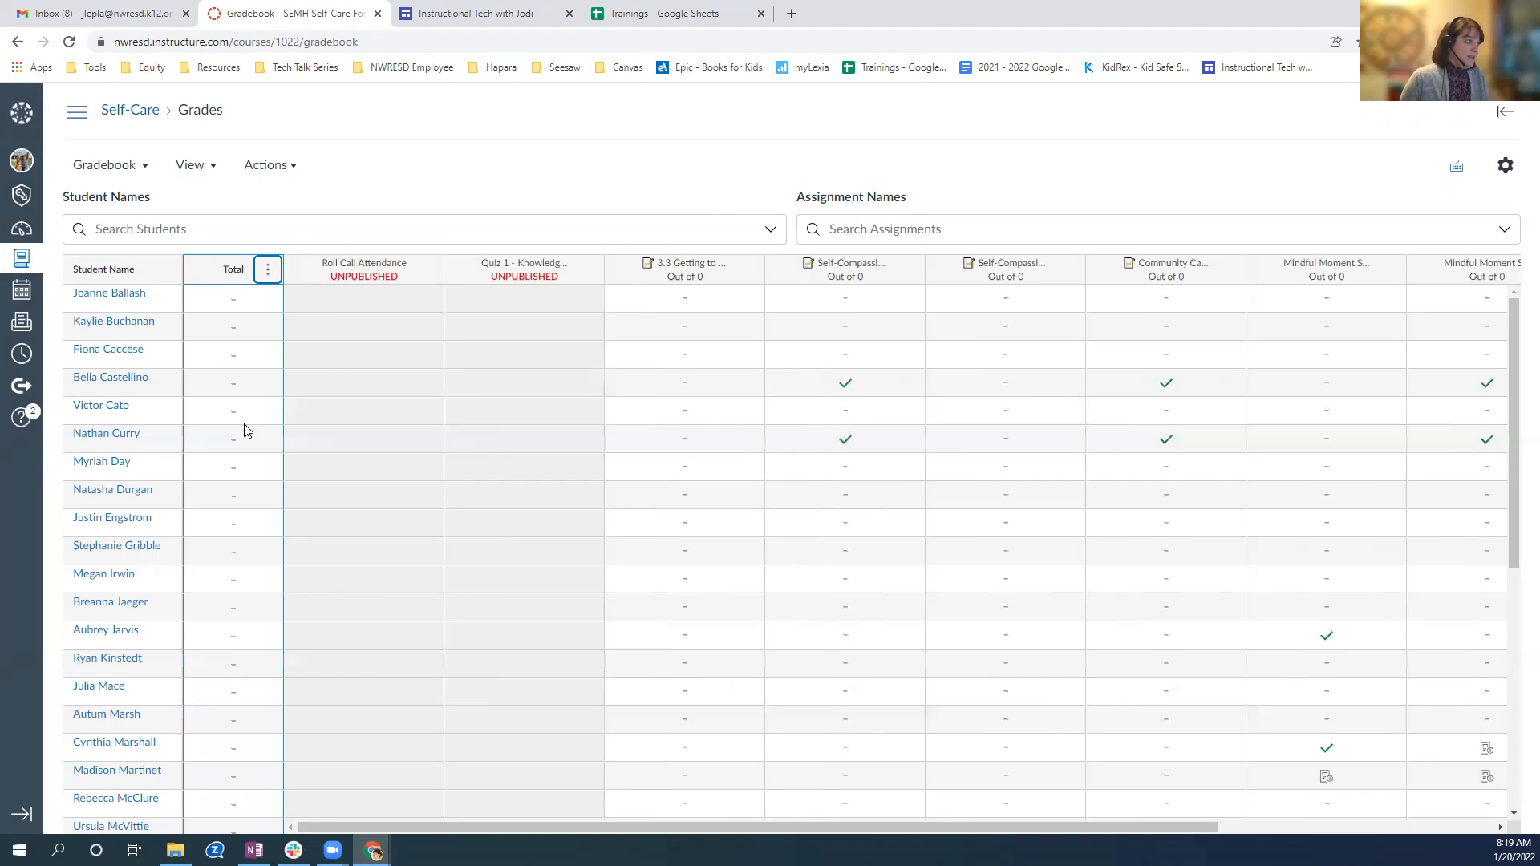
# Step: Move the Total column back to the end of the gradebook
pyautogui.moveTo(539, 830); pyautogui.dragTo(364, 801)
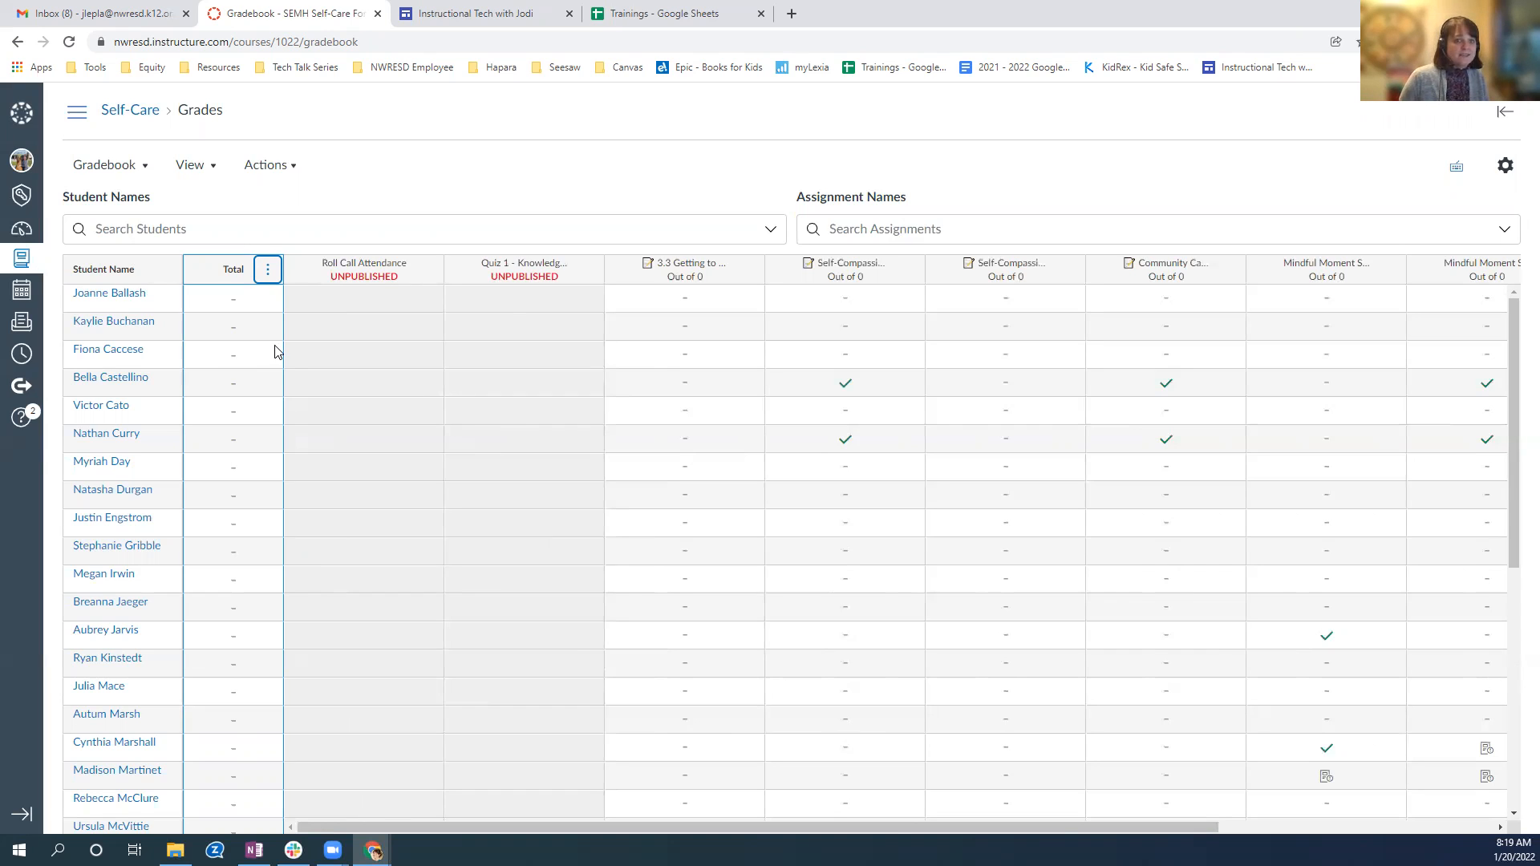
pyautogui.click(267, 273)
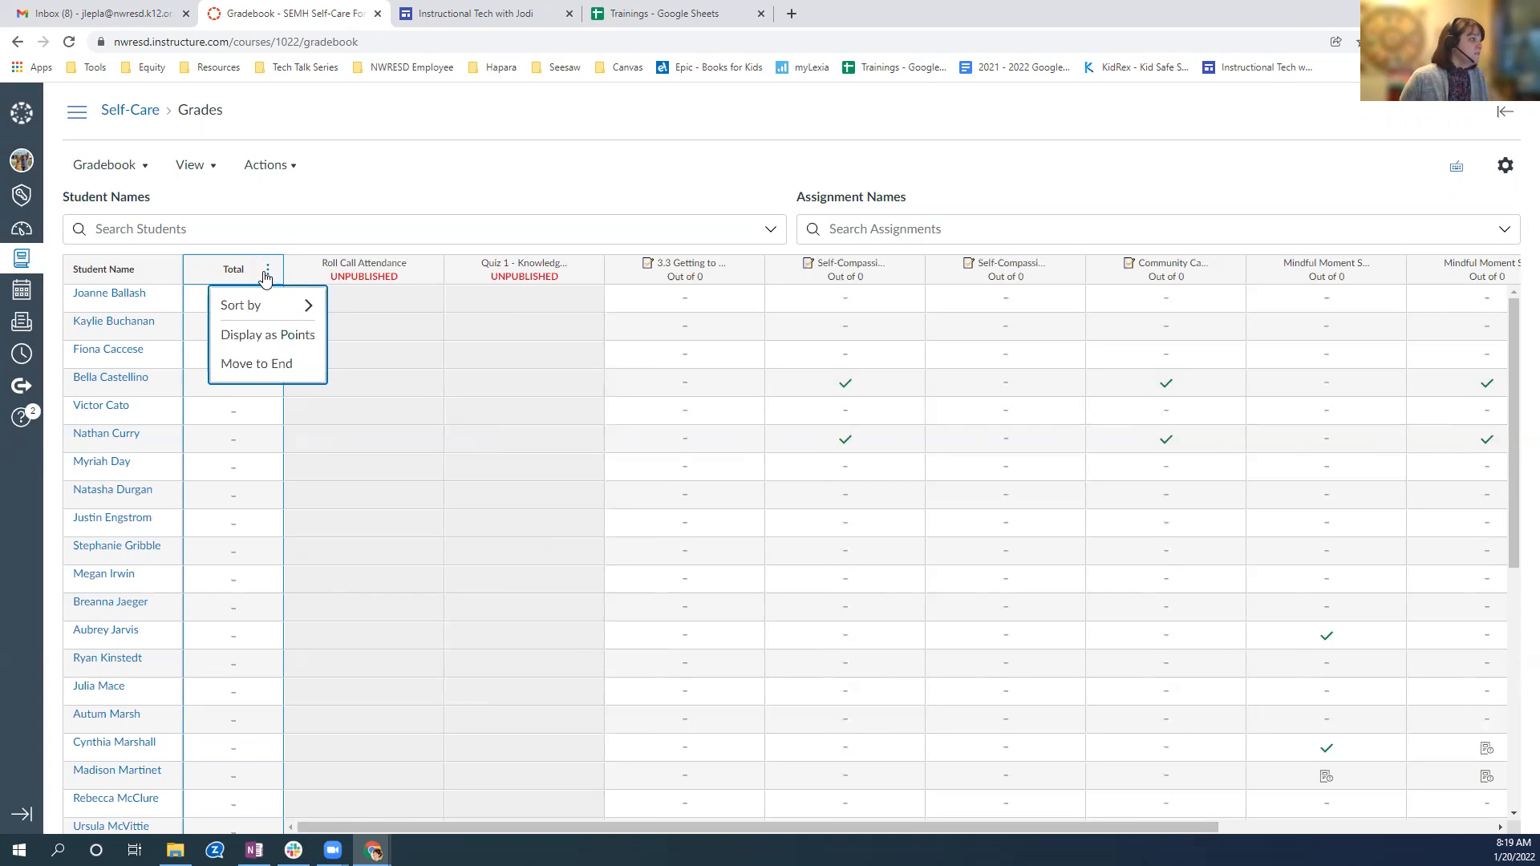
pyautogui.click(274, 365)
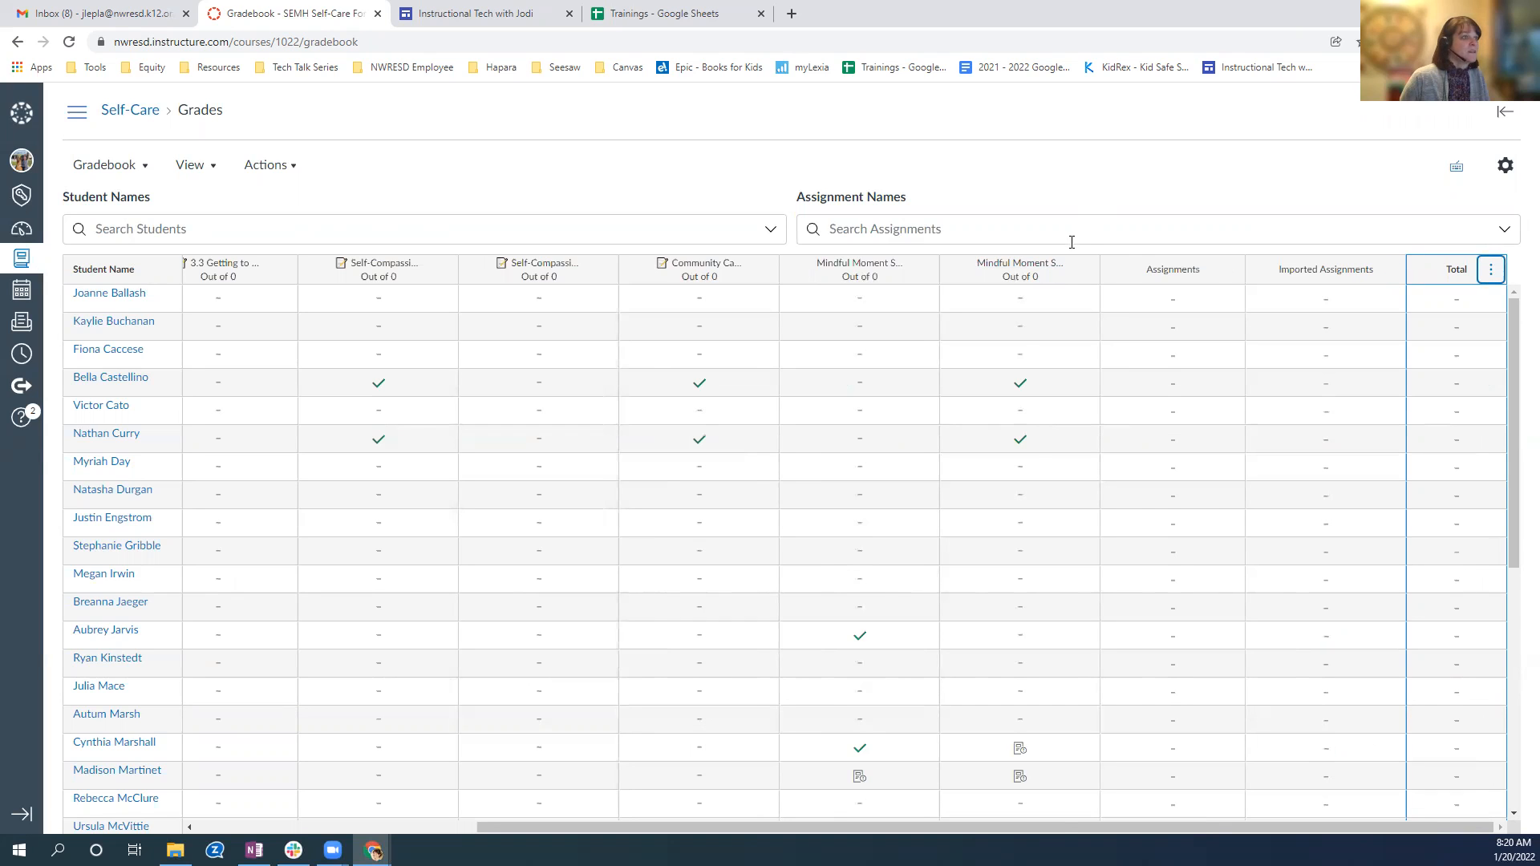
# Step: Look at the column options of the last Mindful Moment assignment and return to the first grade columns
pyautogui.click(1083, 269)
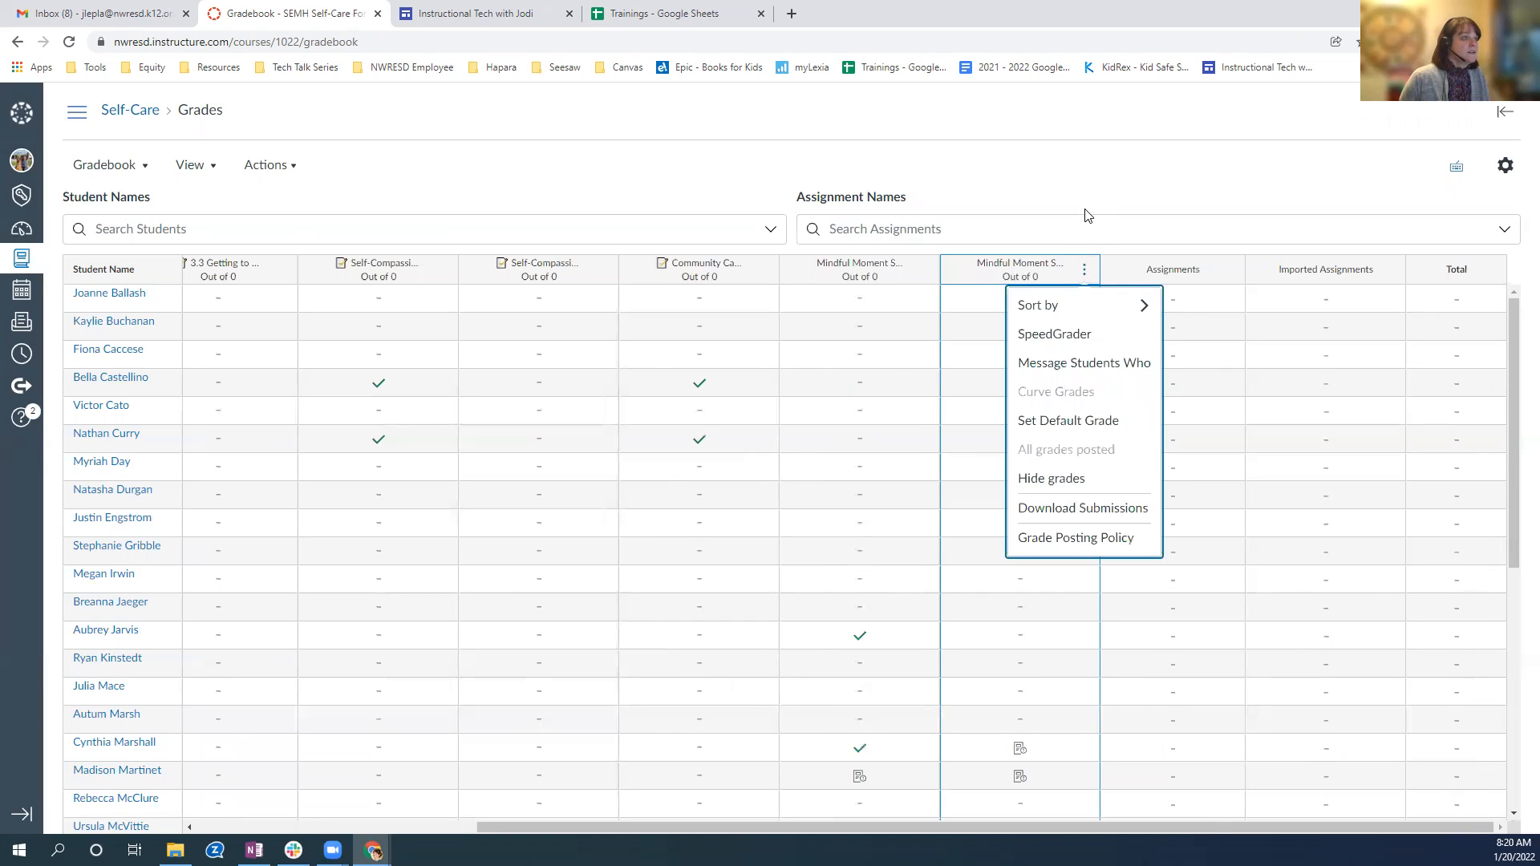
pyautogui.press('Escape')
pyautogui.moveTo(536, 828); pyautogui.dragTo(194, 794)
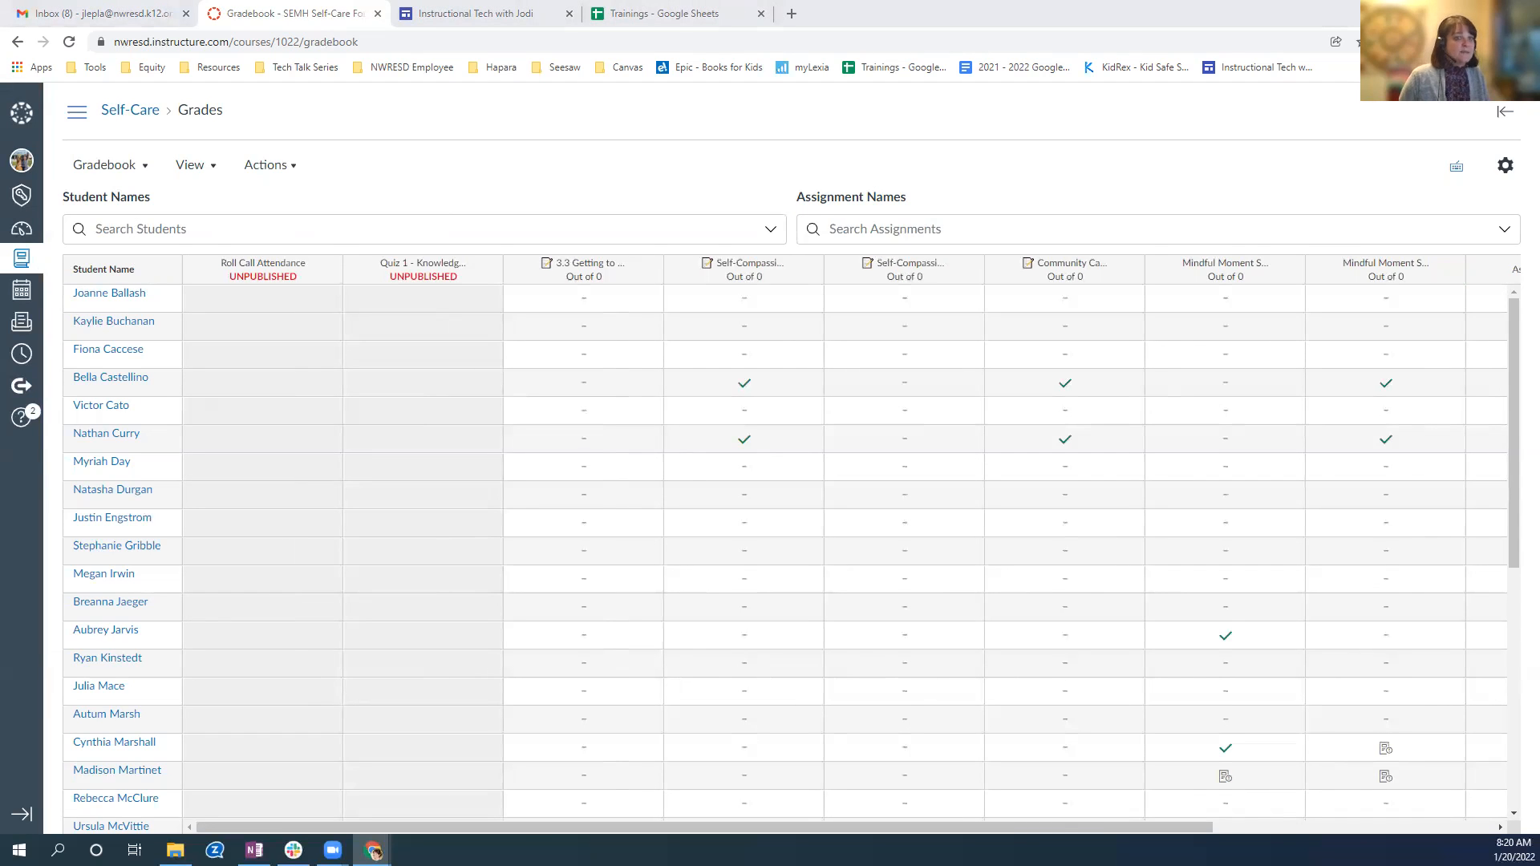
# Step: View the first Mindful Moment Self Reflection awaiting grading from the course home page's to-do list, and close its SpeedGrader view
pyautogui.click(136, 112)
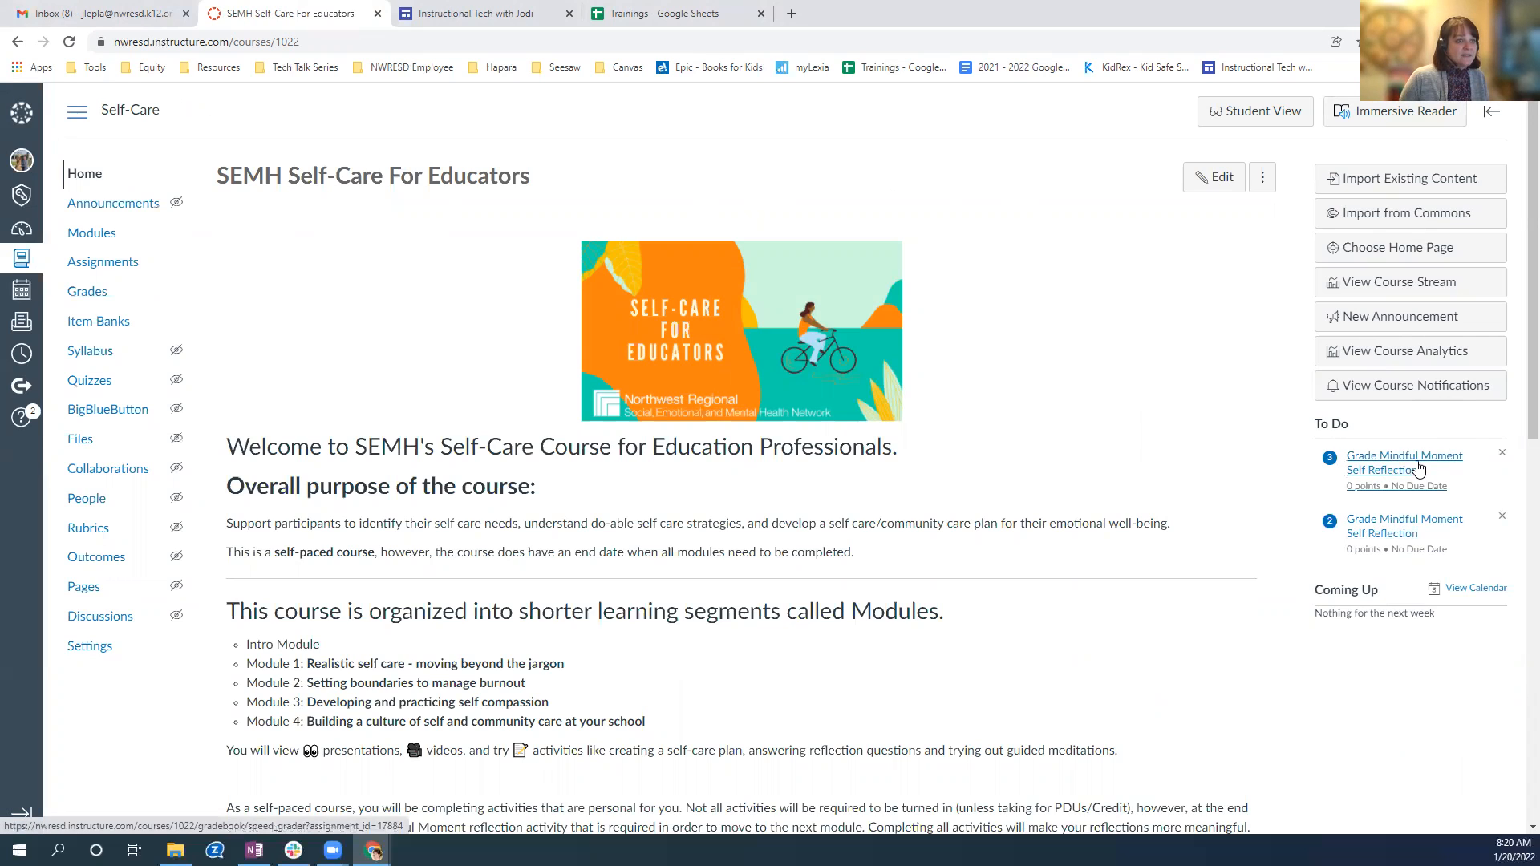
pyautogui.click(1382, 469)
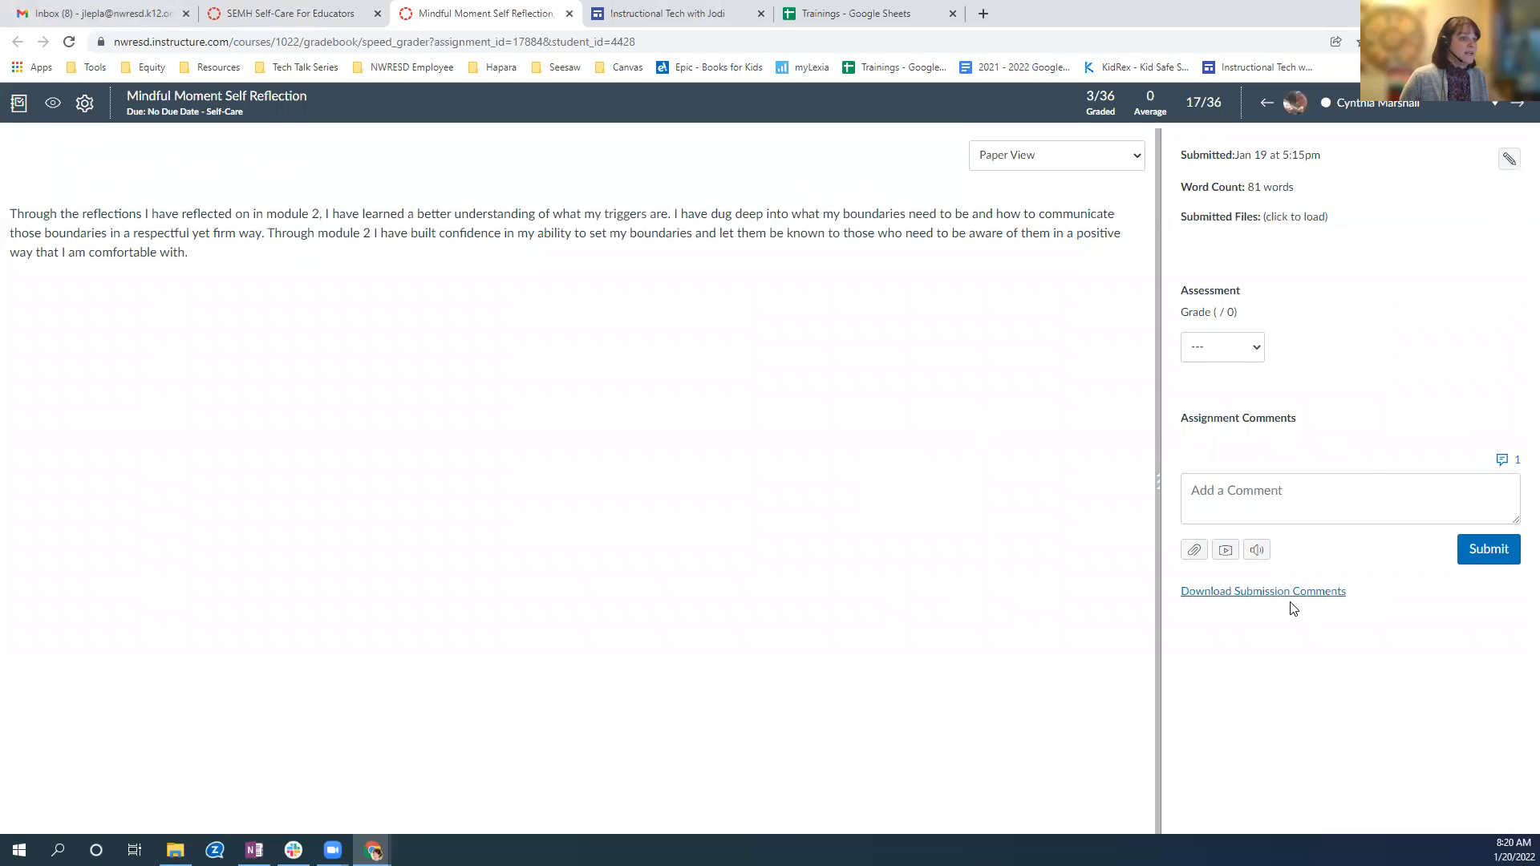
pyautogui.click(570, 15)
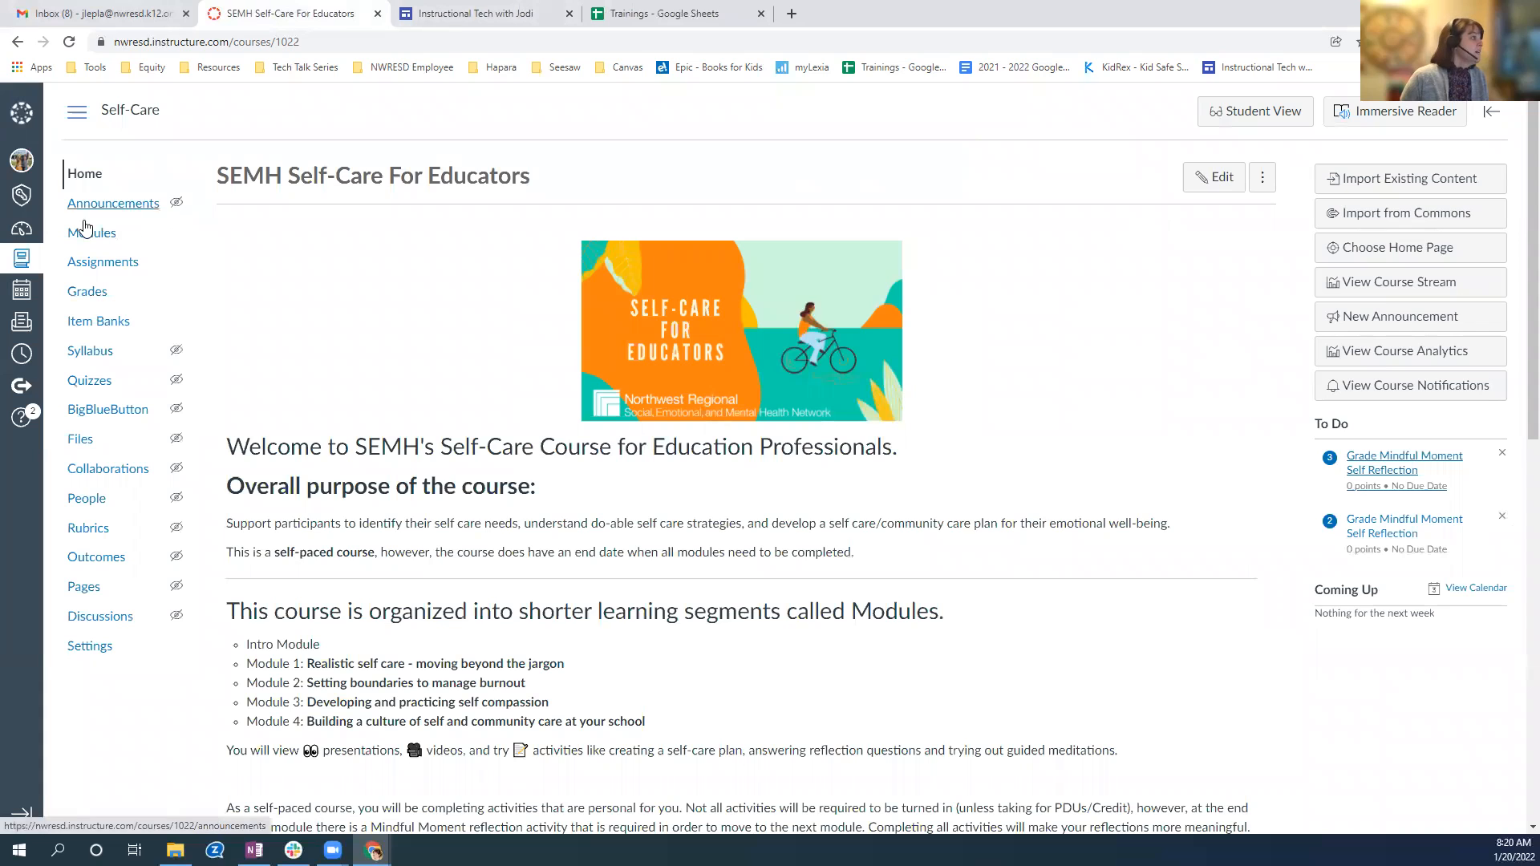
# Step: Open the Core Values Activity assignment, view it in SpeedGrader, and close the SpeedGrader view
pyautogui.click(86, 264)
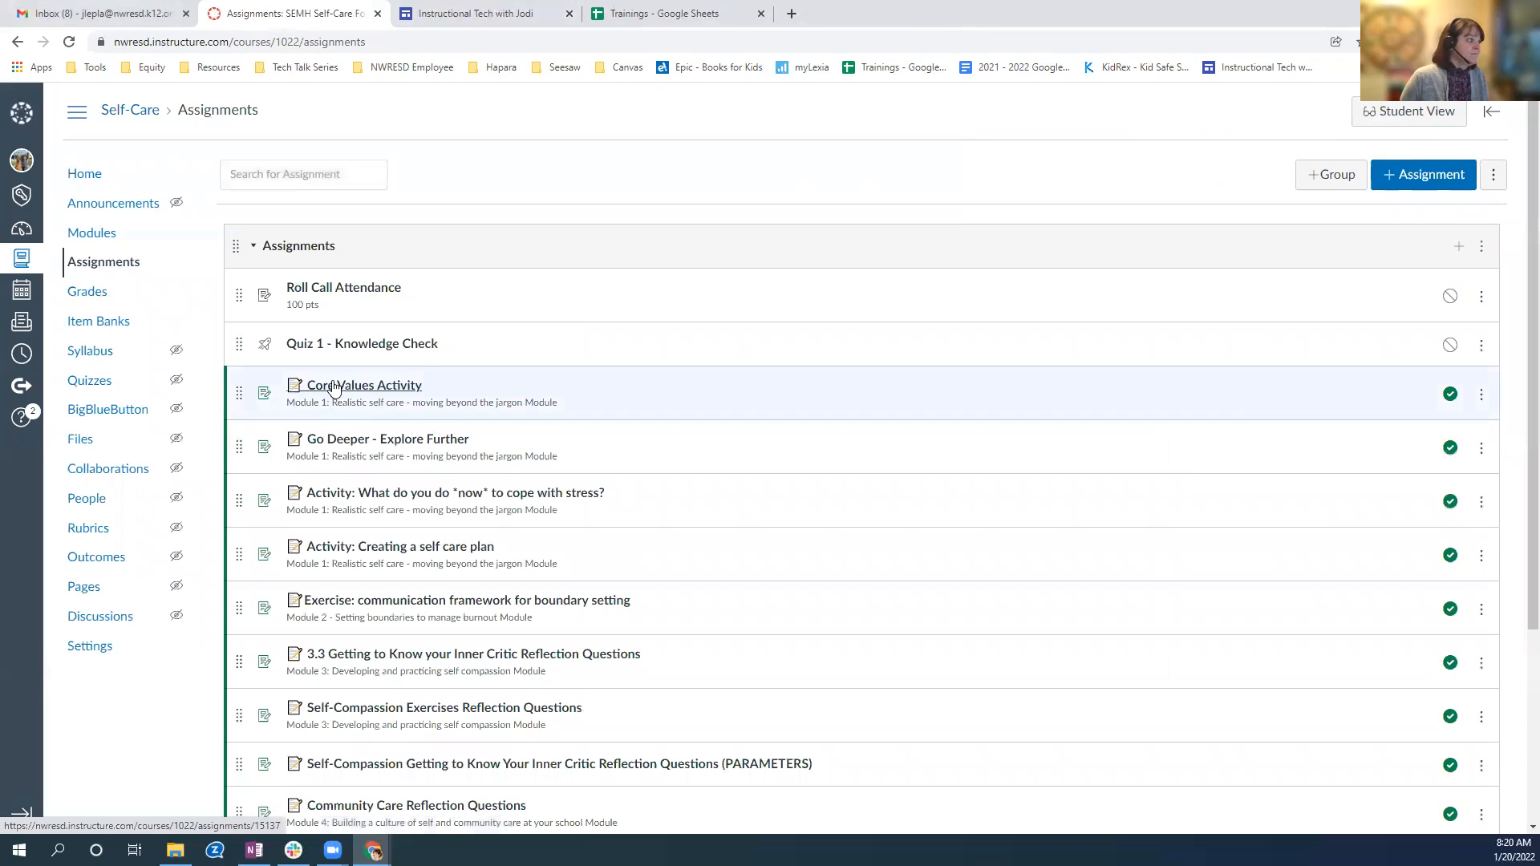
pyautogui.click(387, 393)
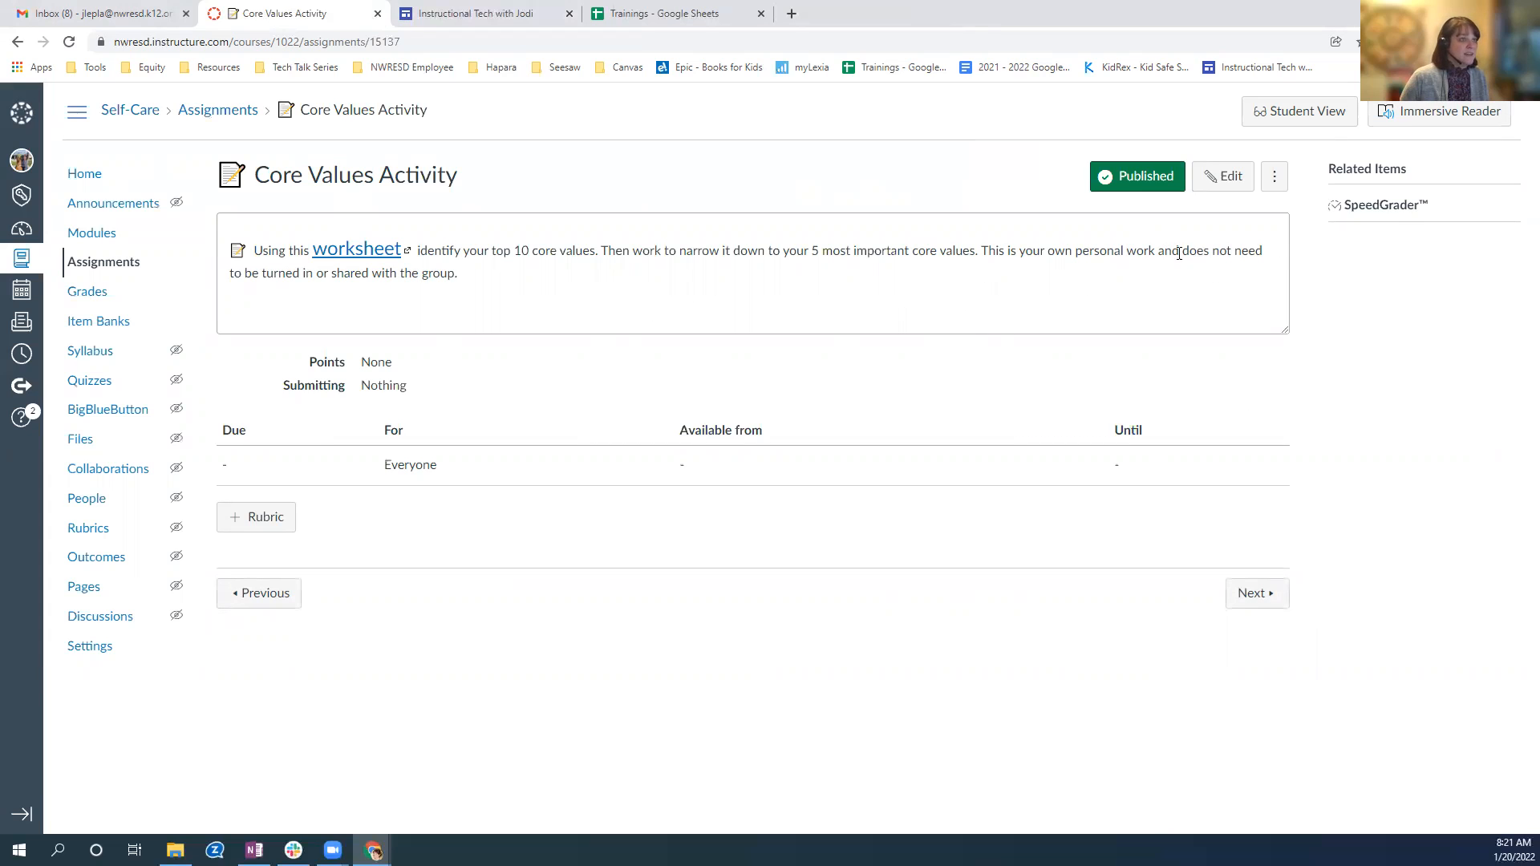
pyautogui.click(1378, 208)
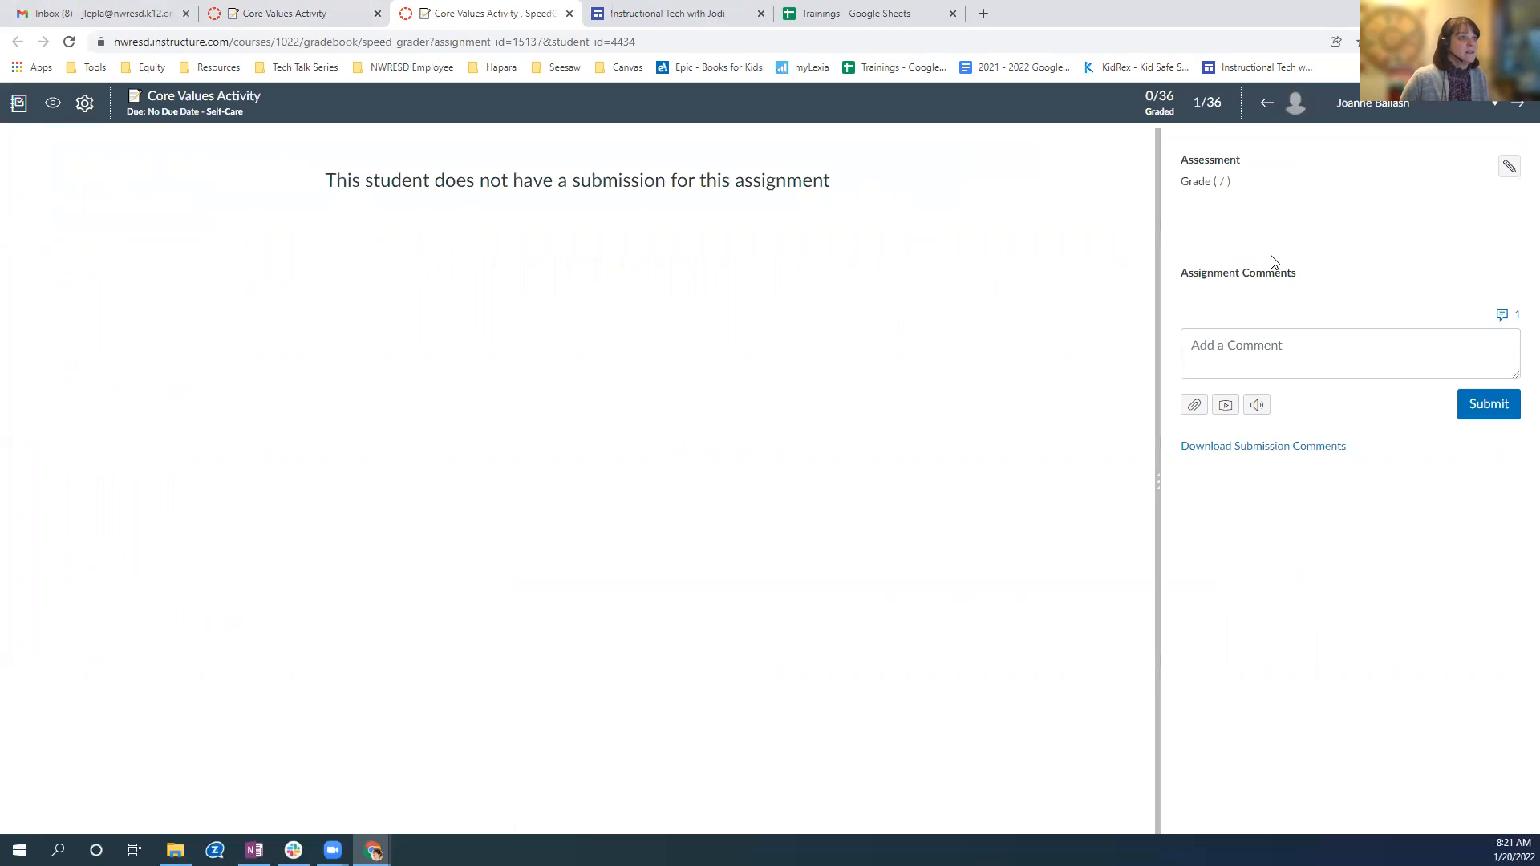
pyautogui.click(570, 13)
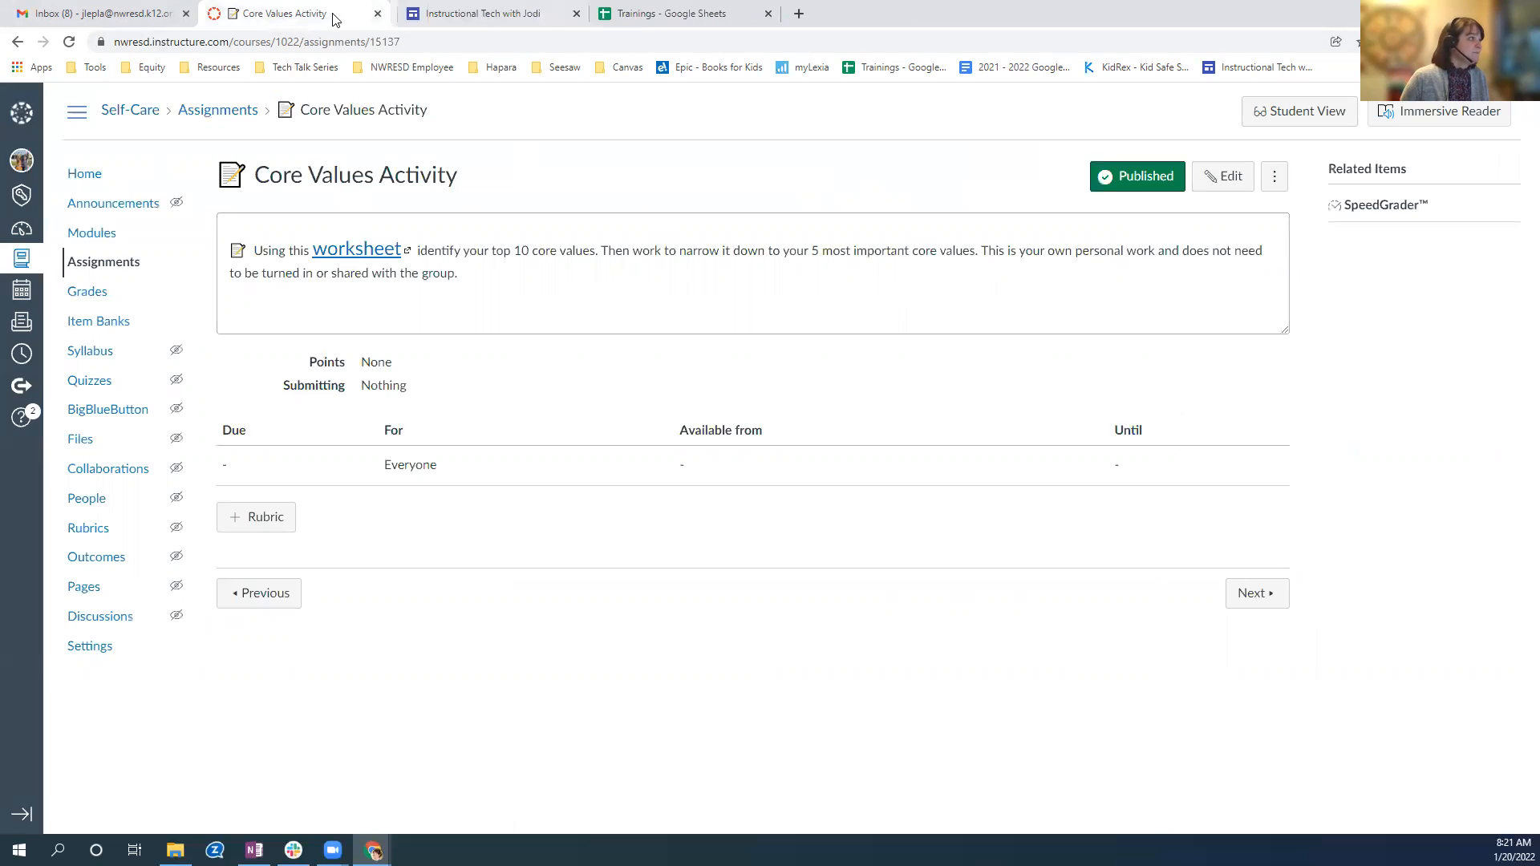
# Step: From the gradebook, view the first completed Self-Compassion Exercises submission in SpeedGrader and return to the gradebook
pyautogui.click(84, 300)
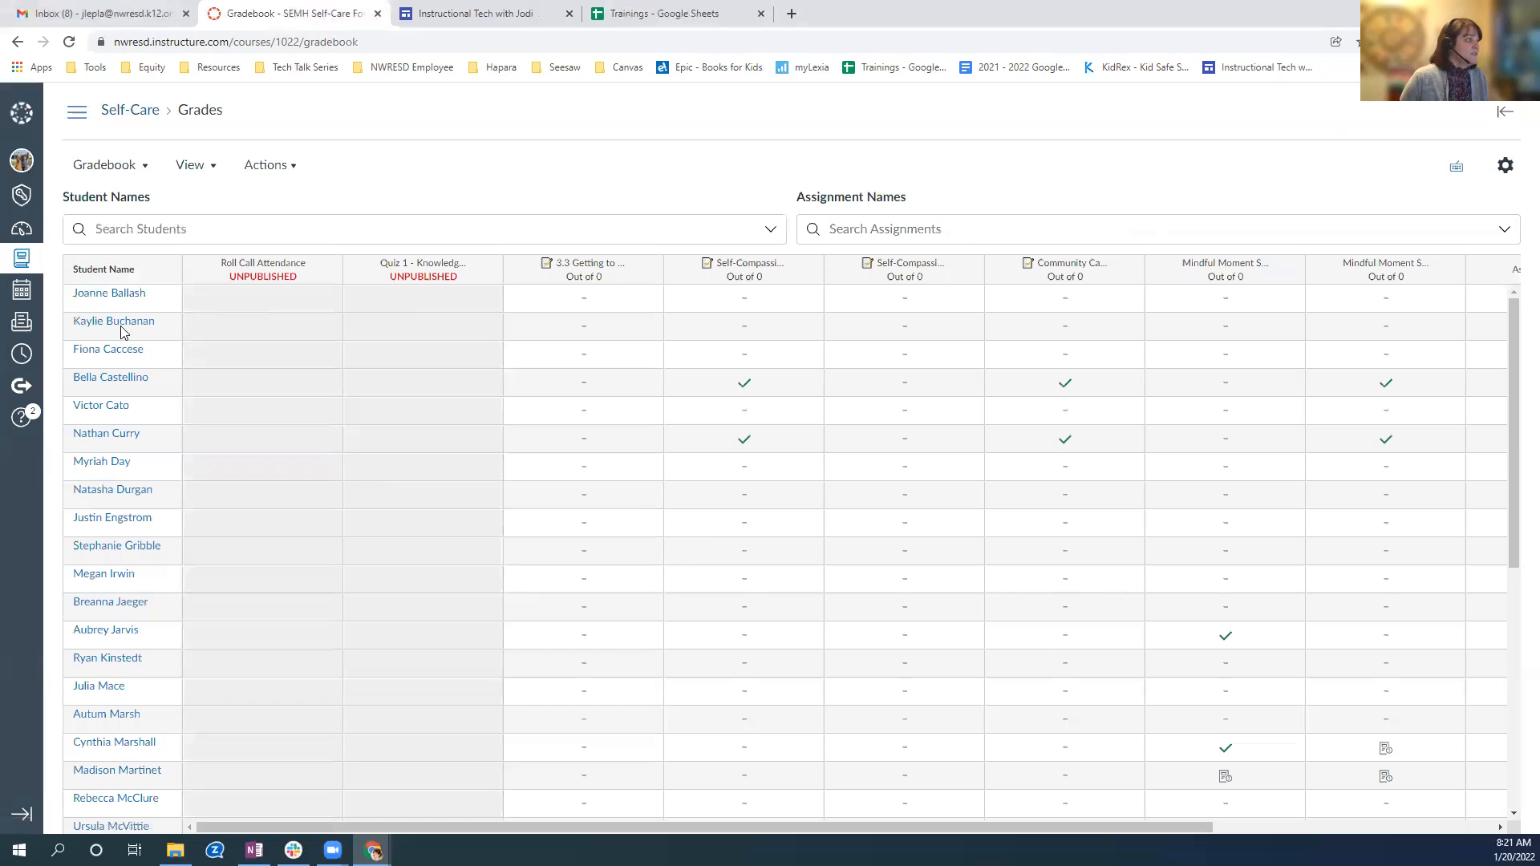
pyautogui.click(780, 392)
pyautogui.click(810, 384)
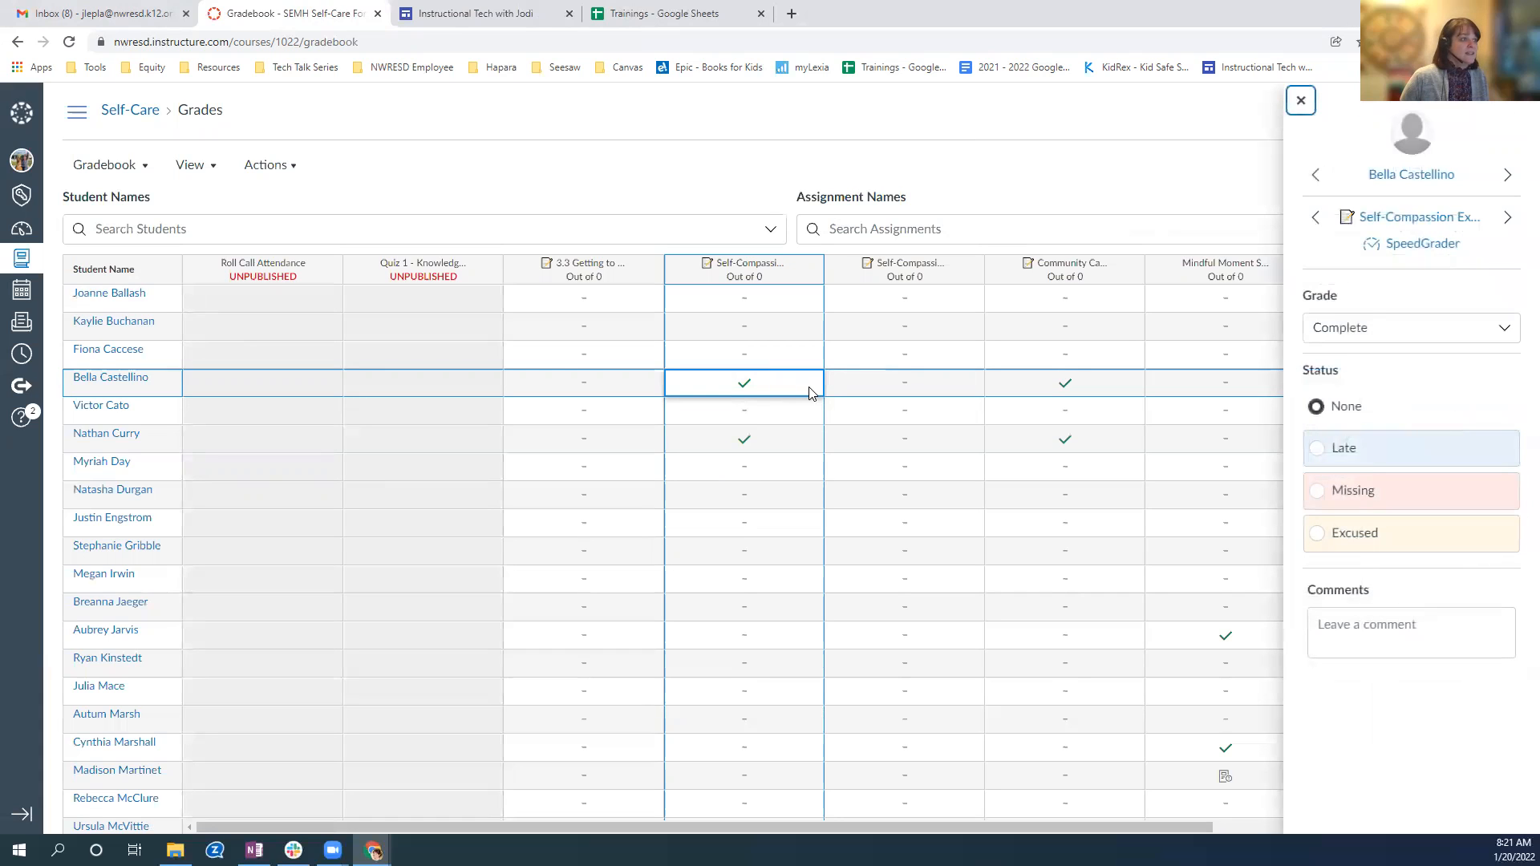
pyautogui.click(1430, 249)
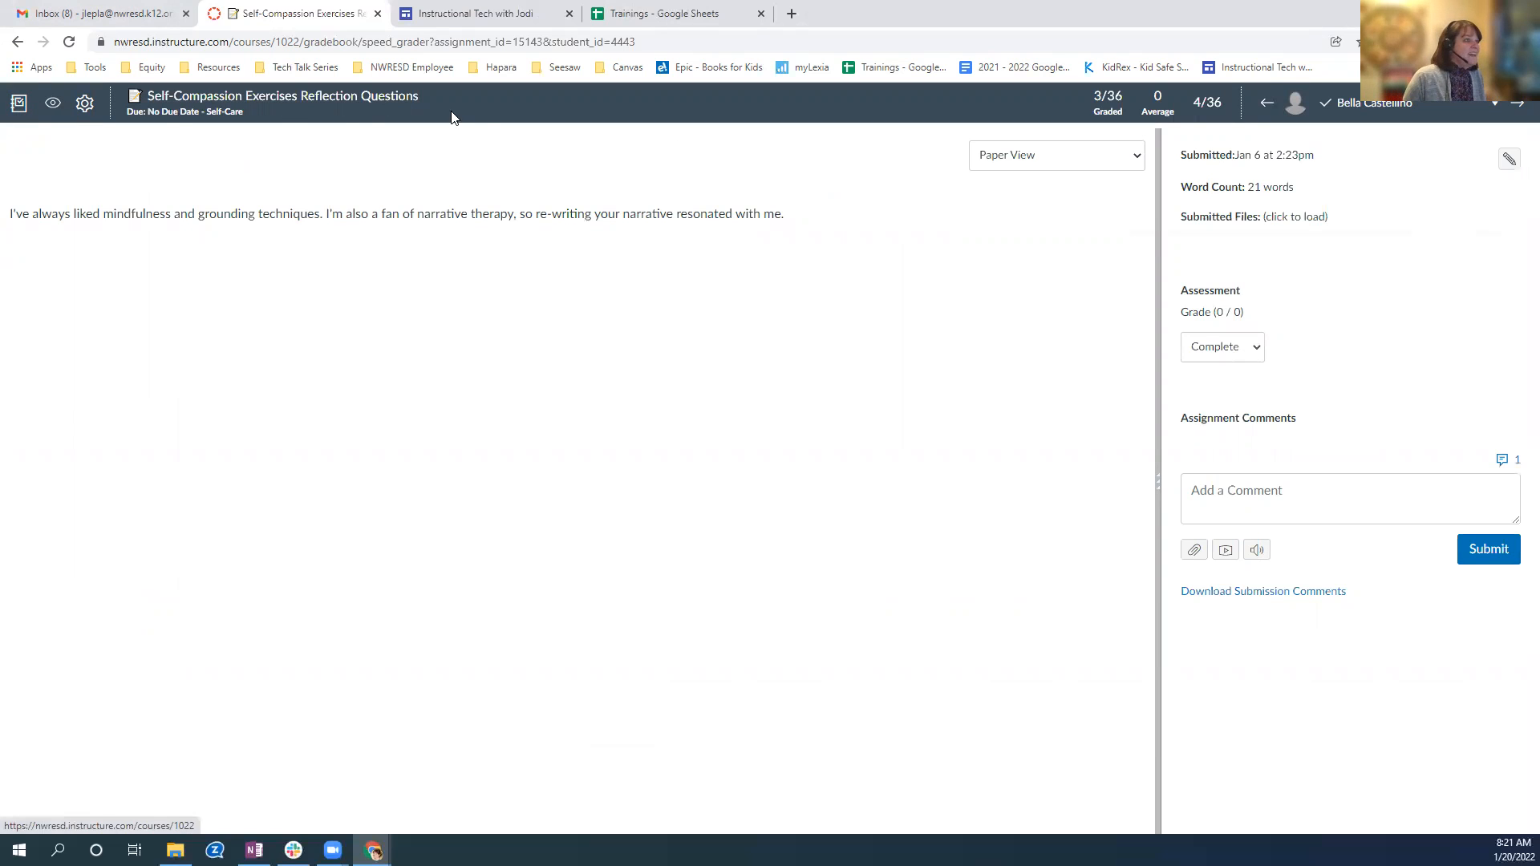
pyautogui.click(18, 104)
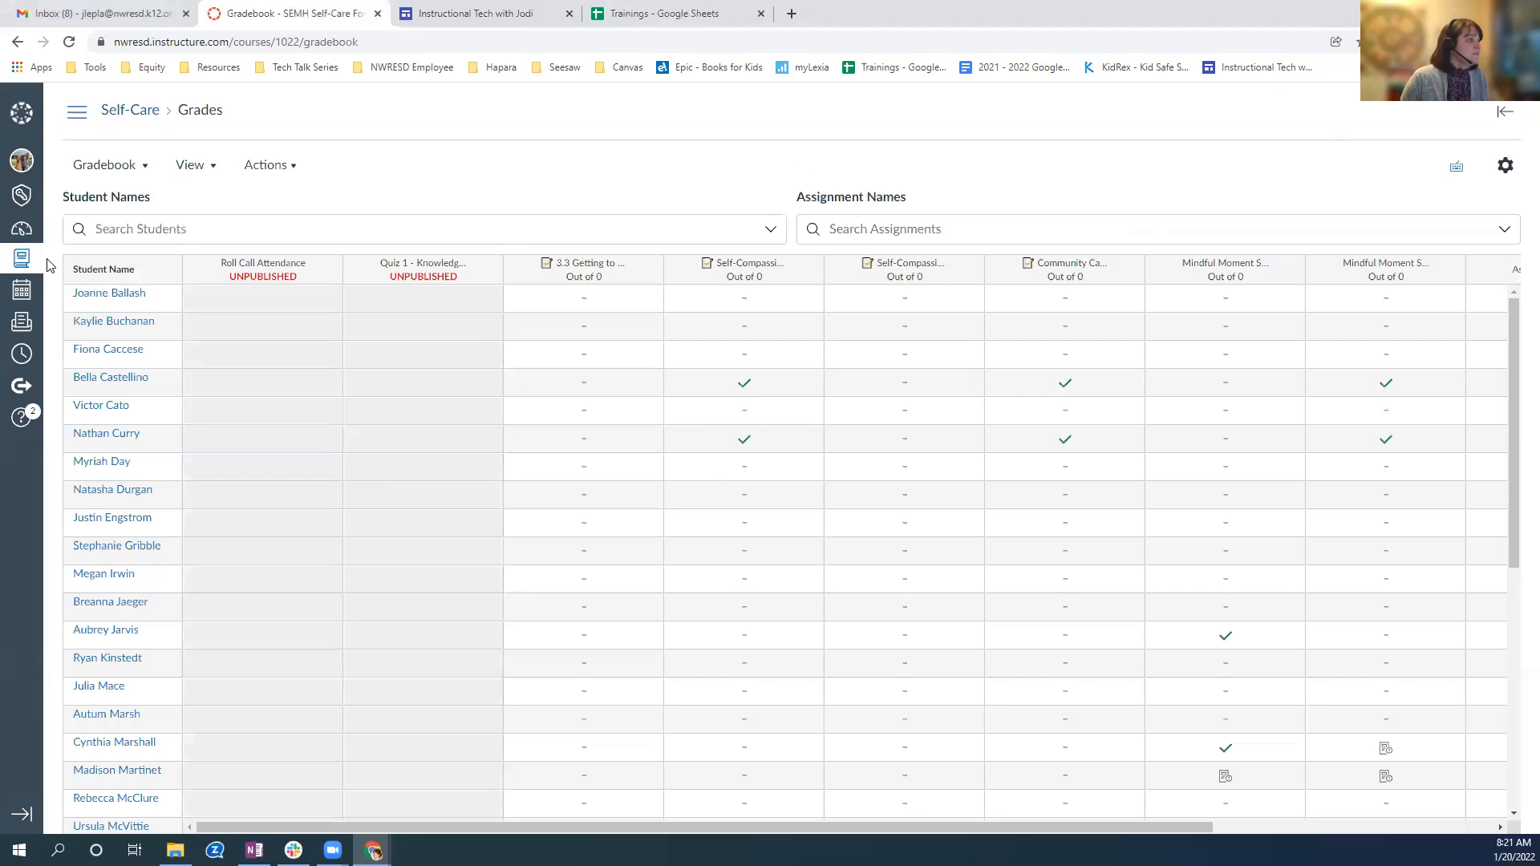
# Step: Reopen the same Self-Compassion Exercises submission in SpeedGrader and look at its options for posting and hiding grades
pyautogui.click(774, 386)
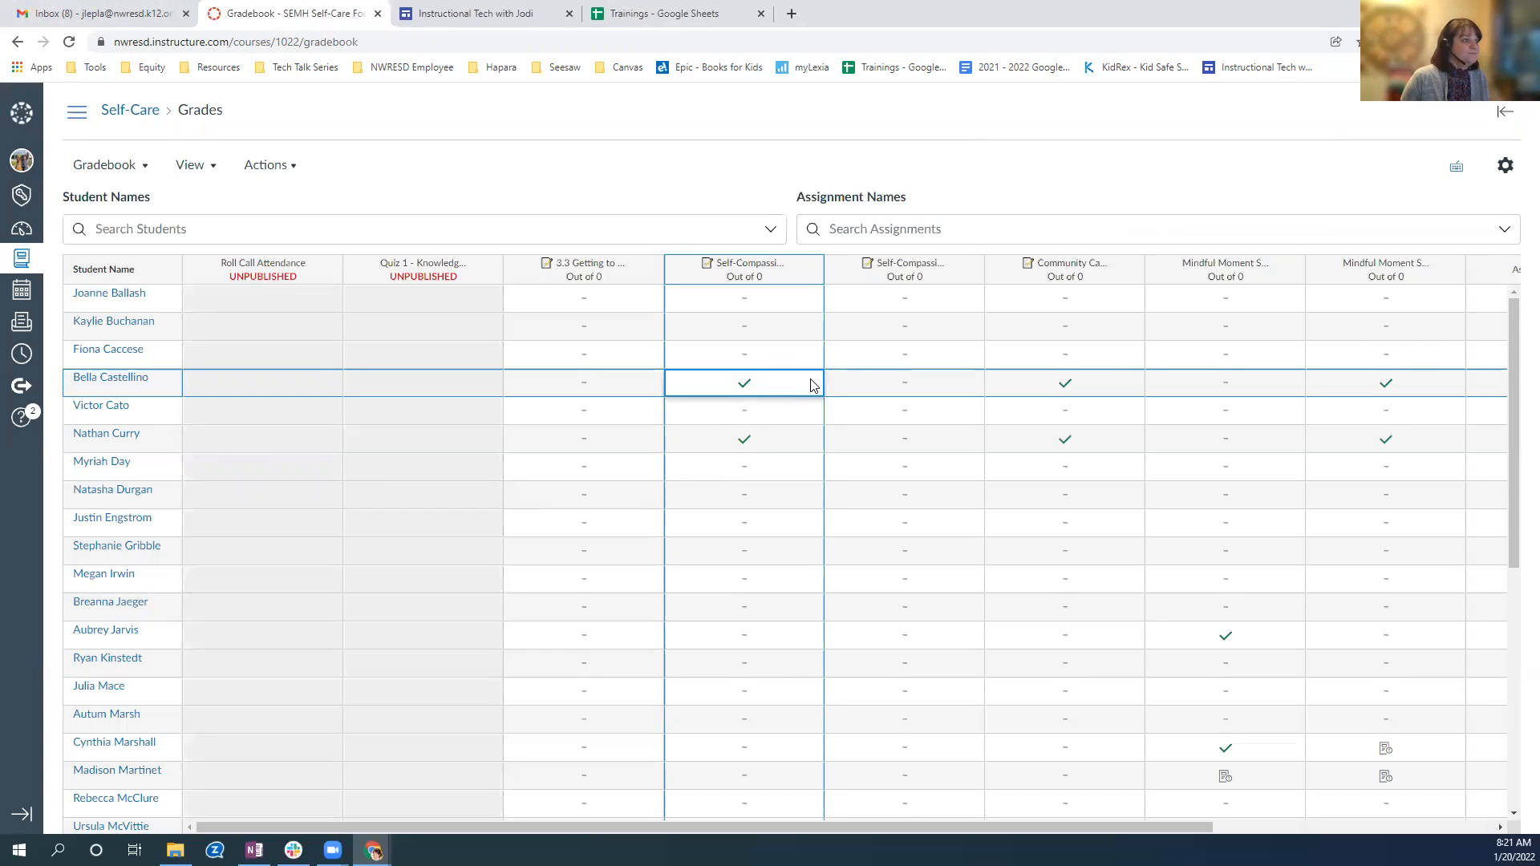
pyautogui.click(810, 385)
pyautogui.click(1426, 244)
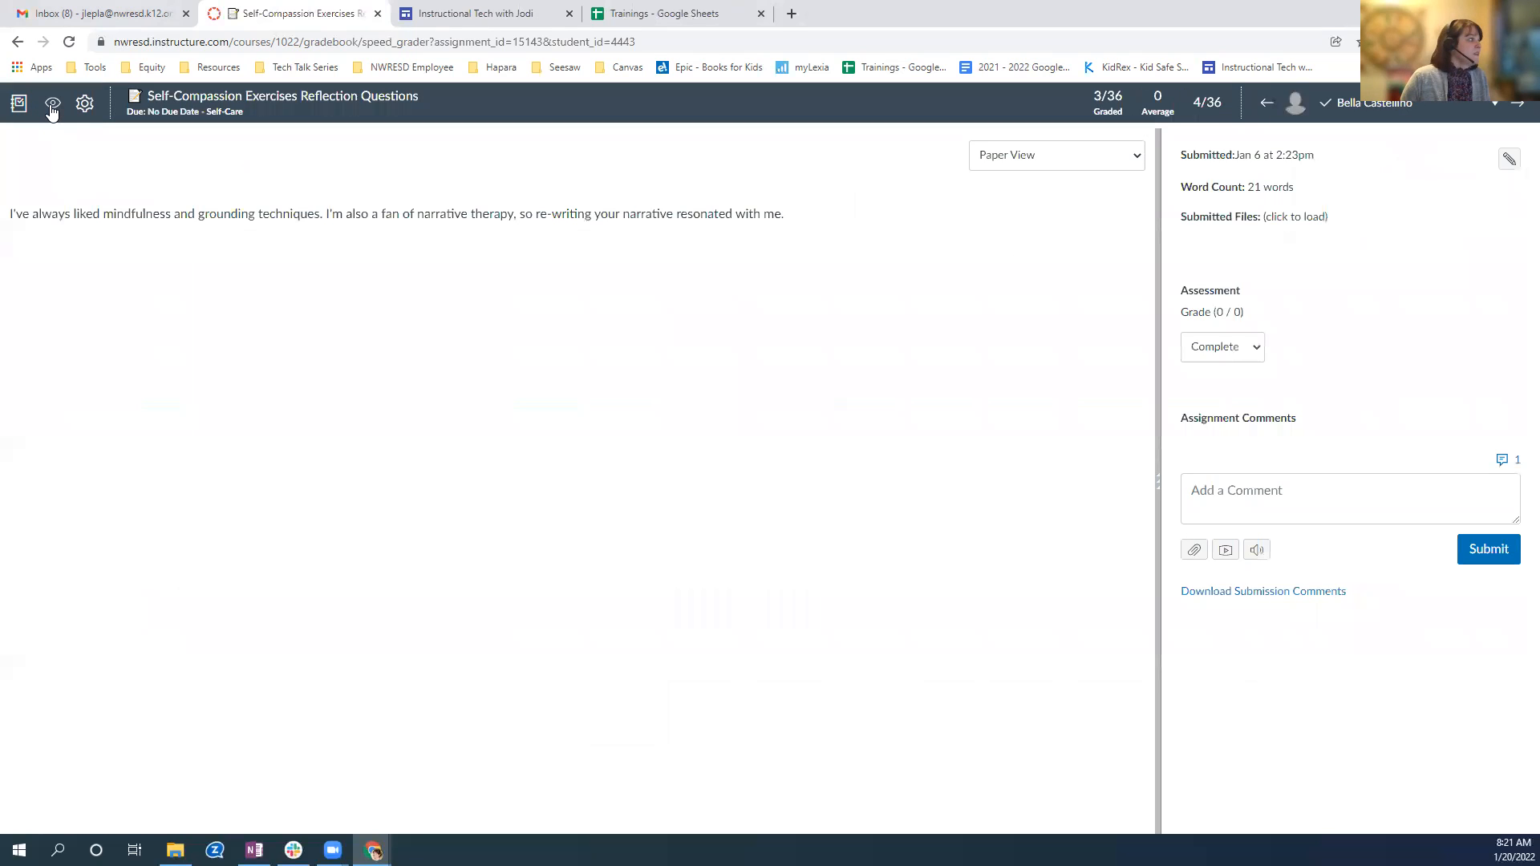
pyautogui.click(52, 107)
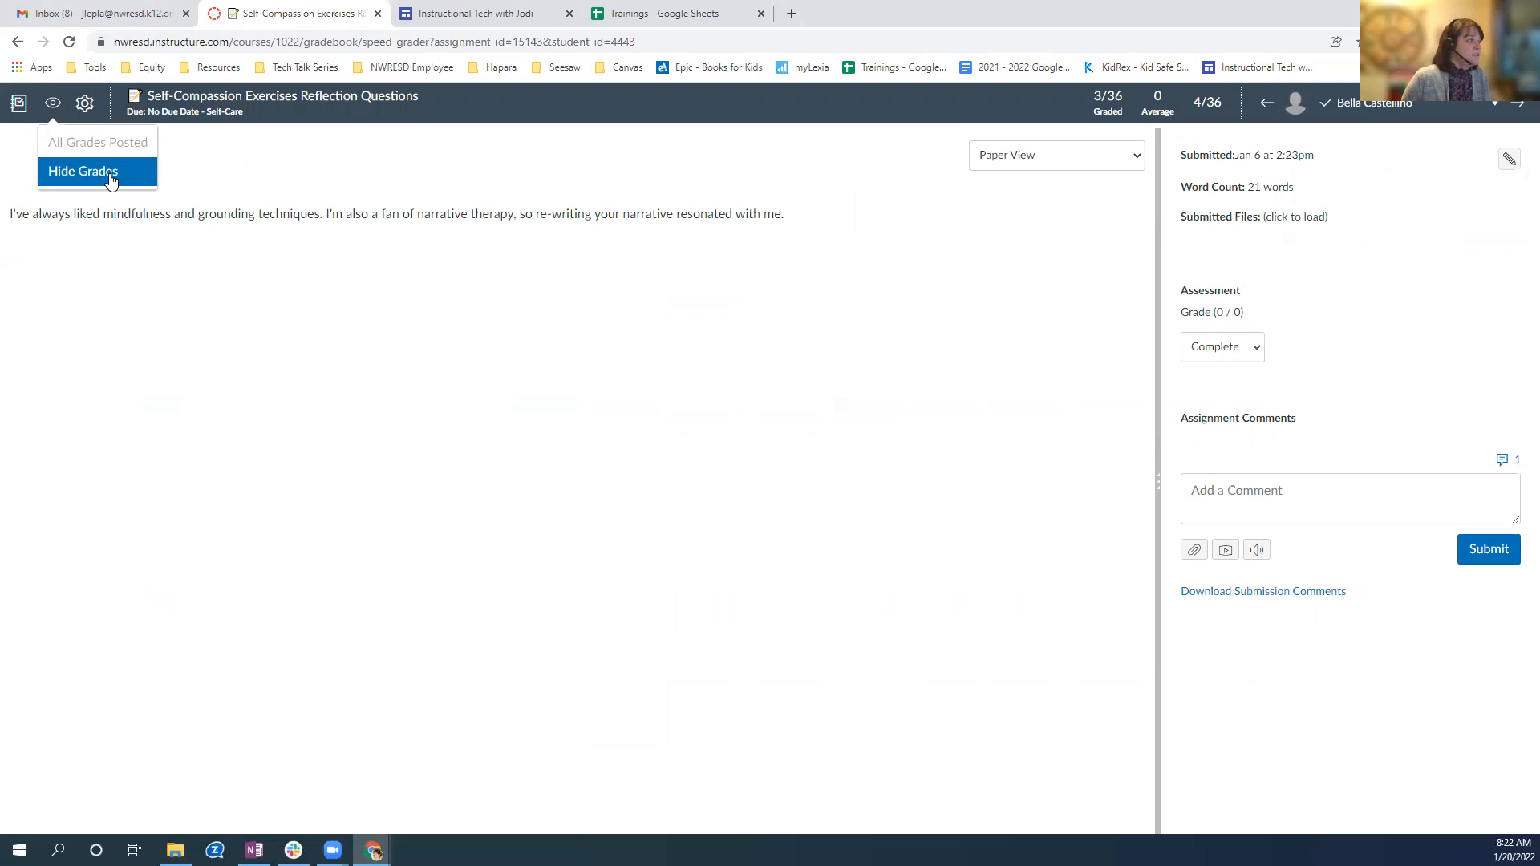
# Step: Try sorting SpeedGrader's student list by submission status, switch it back to by student name (alphabetically), and save the settings
pyautogui.click(86, 104)
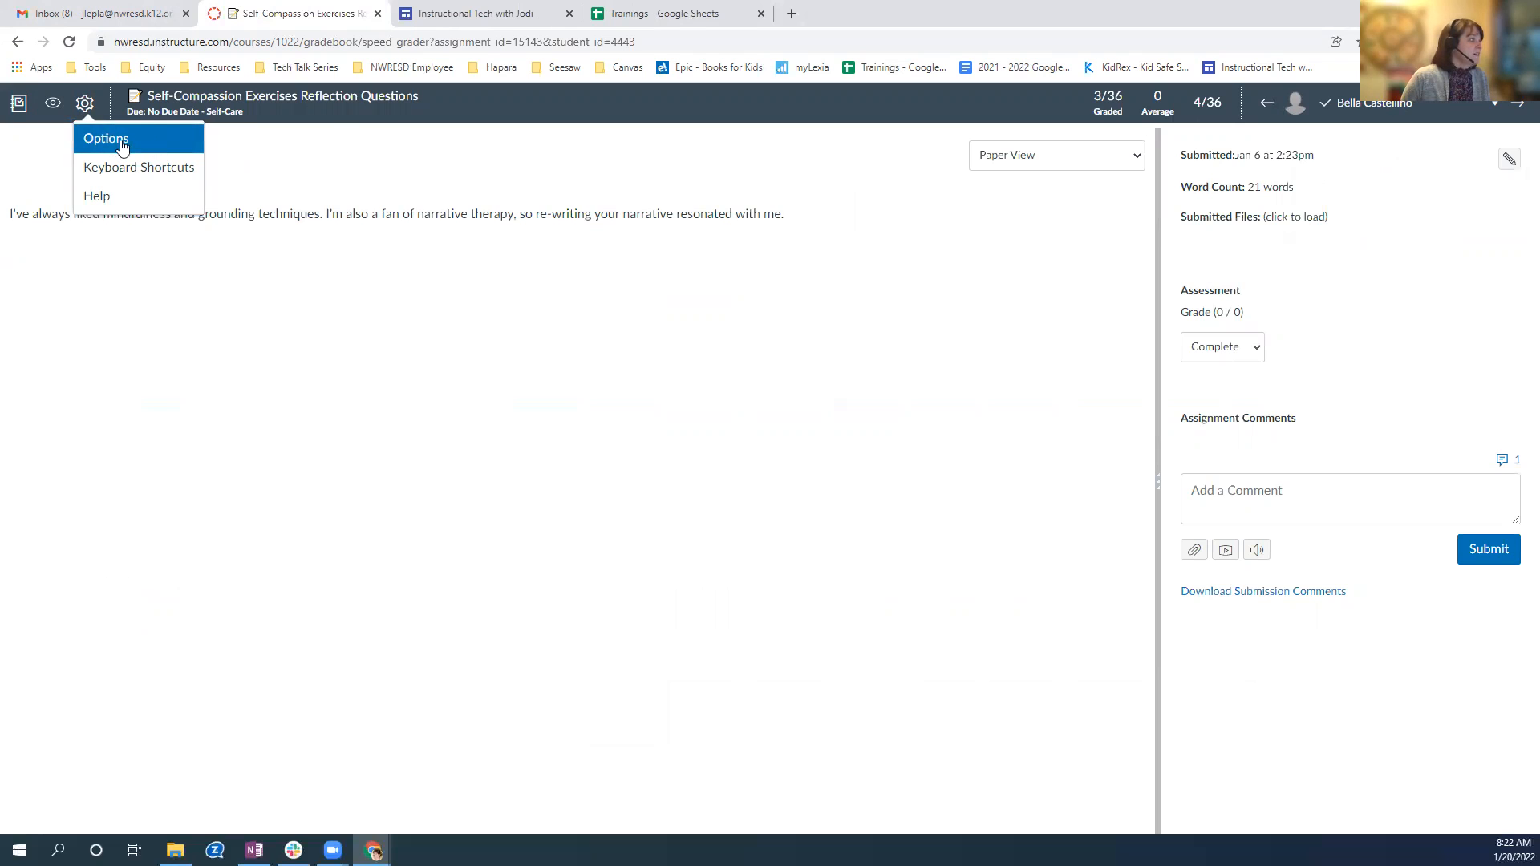
pyautogui.click(126, 144)
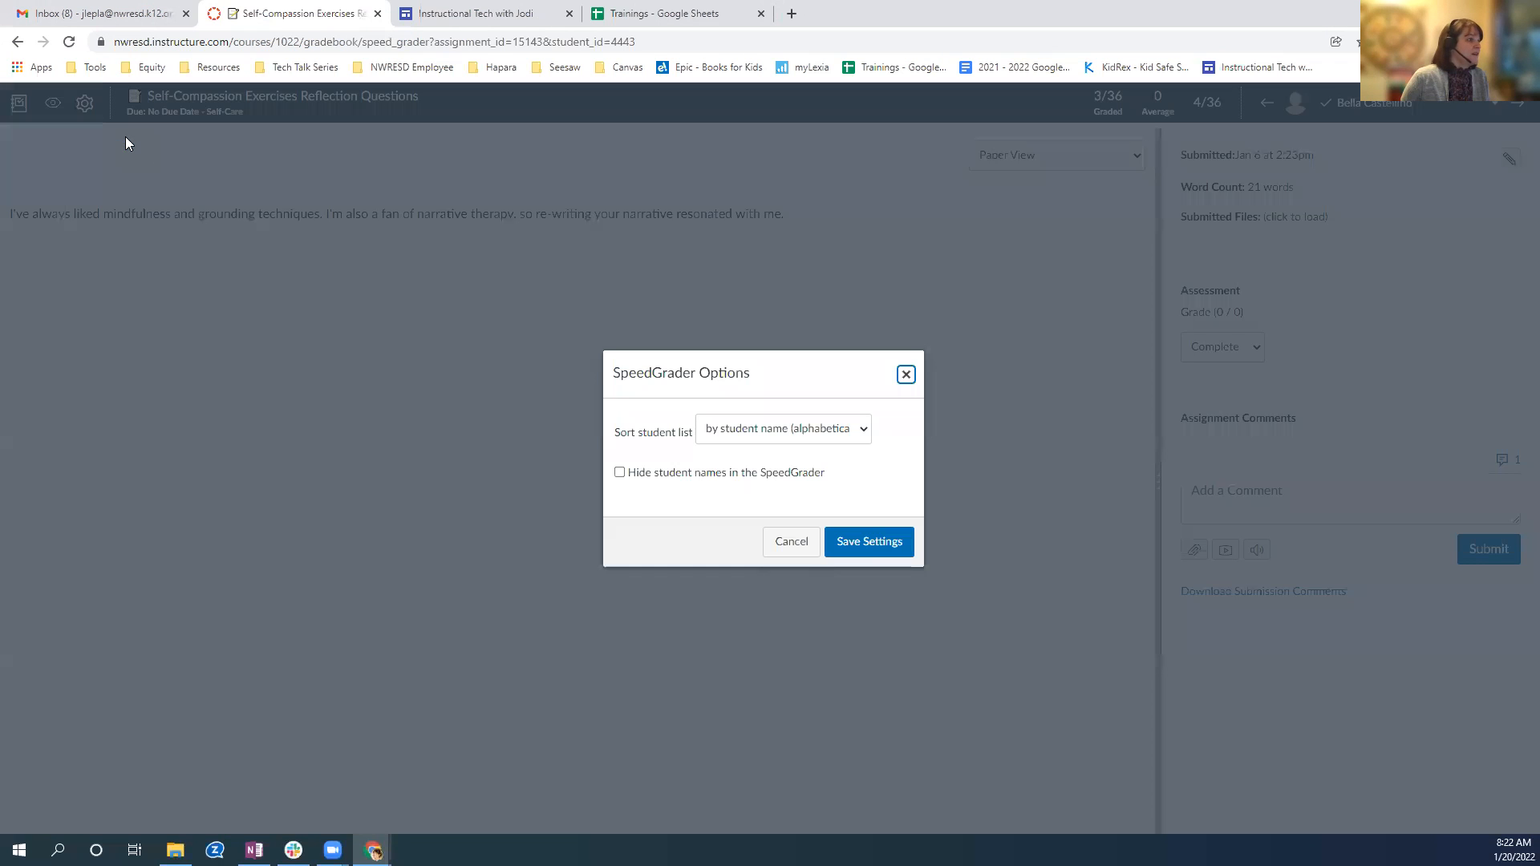
pyautogui.click(766, 433)
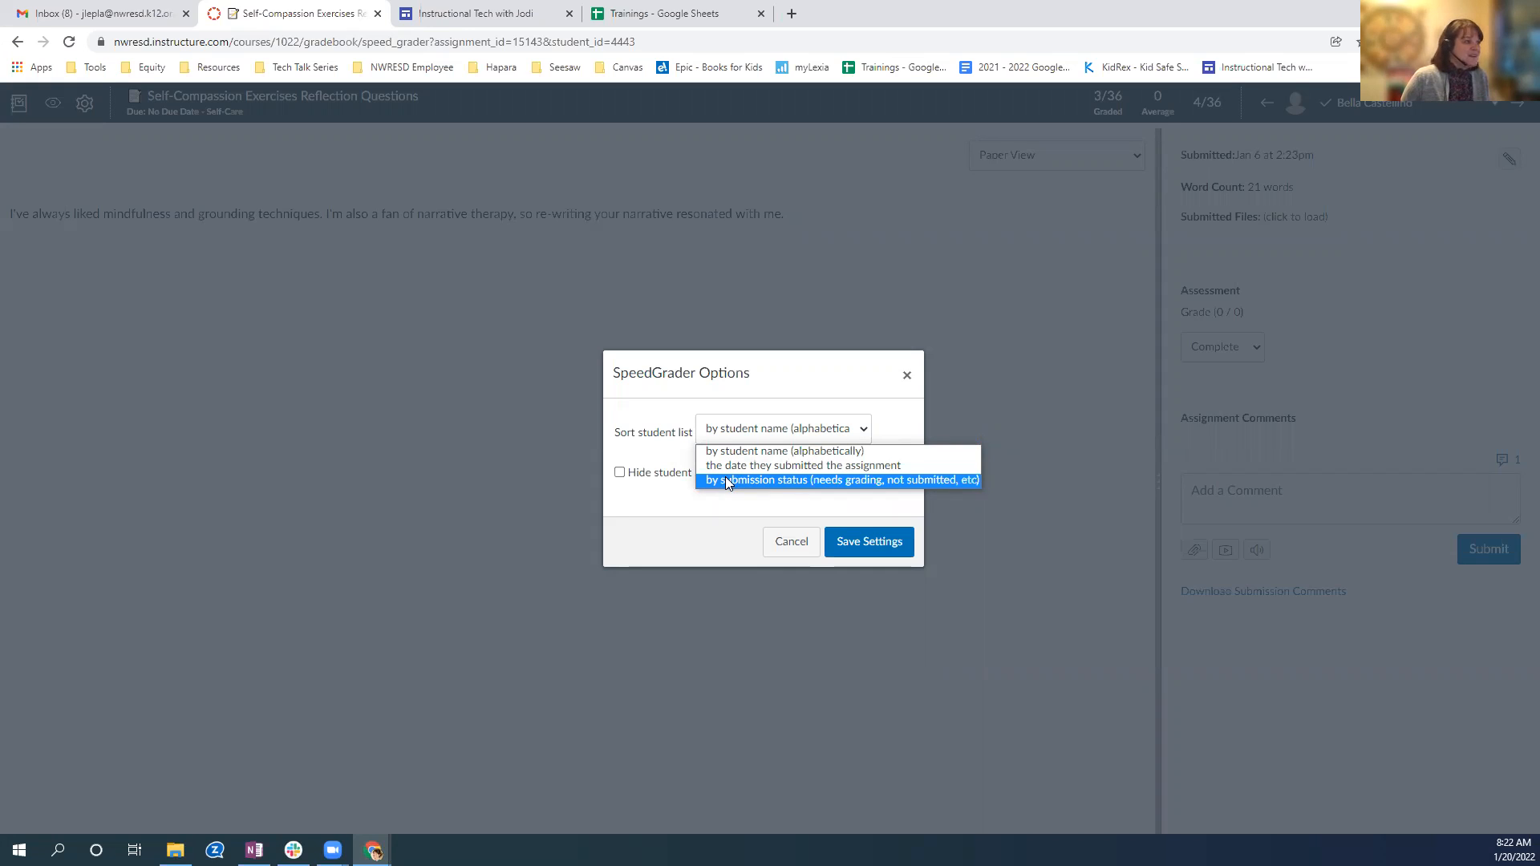
pyautogui.click(787, 481)
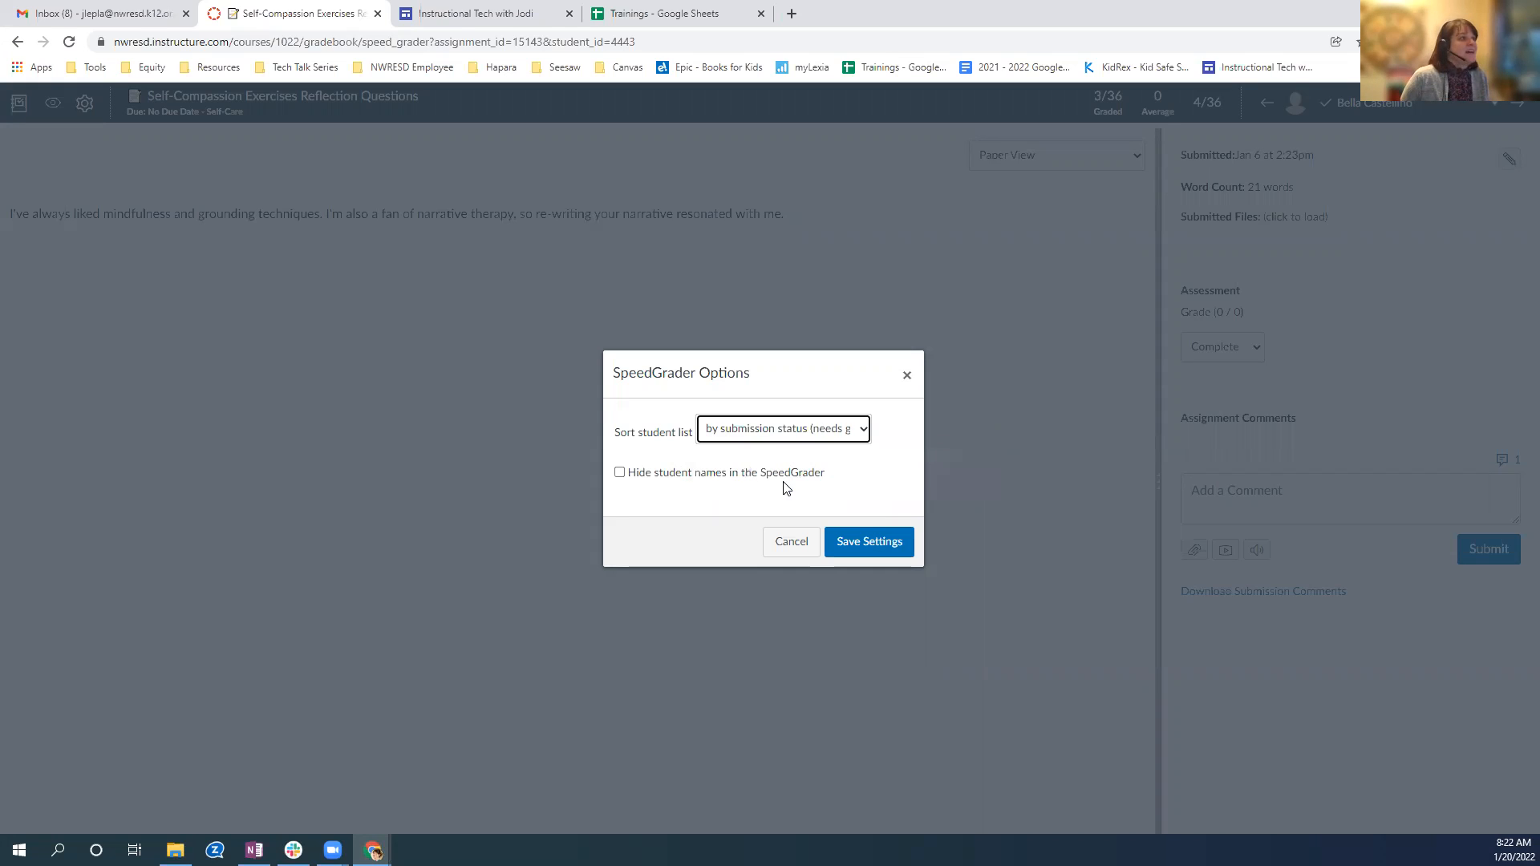
pyautogui.click(862, 434)
pyautogui.click(826, 448)
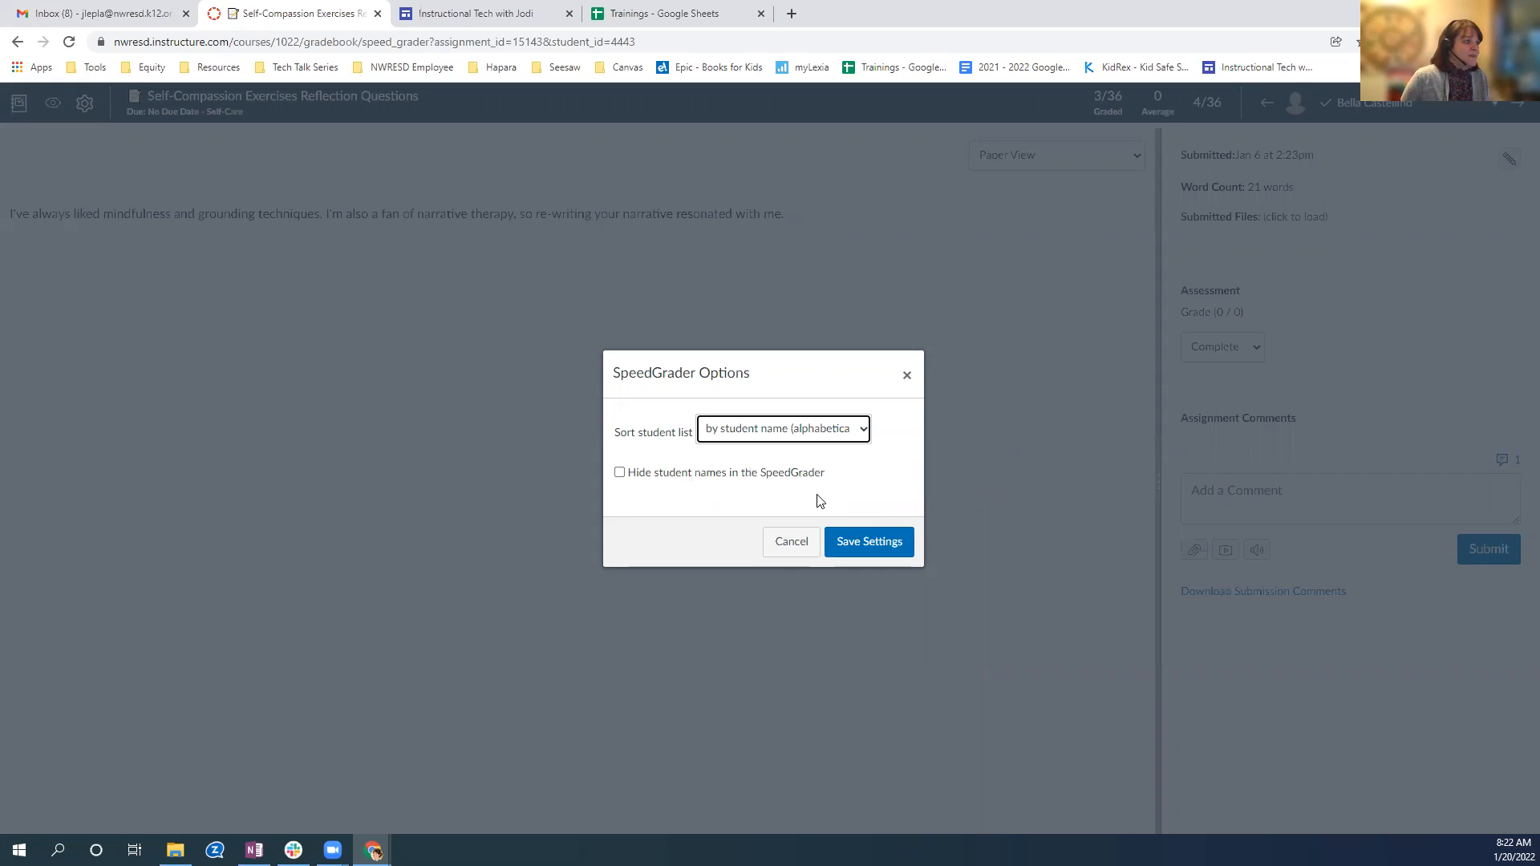
pyautogui.click(866, 544)
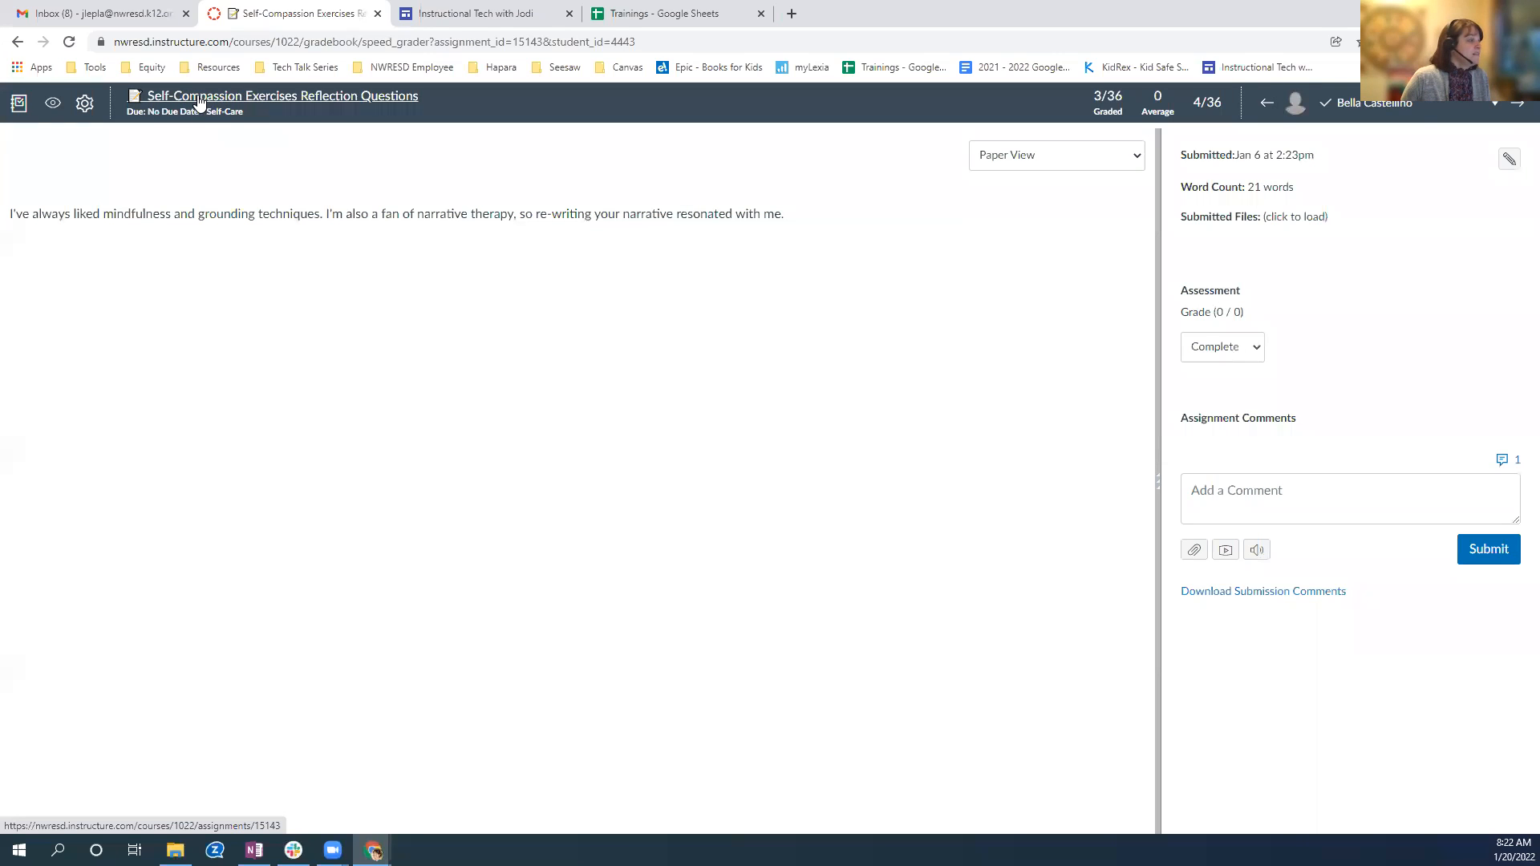
# Step: View the details page of the Self-Compassion Exercises assignment and return to the submission in SpeedGrader
pyautogui.click(289, 104)
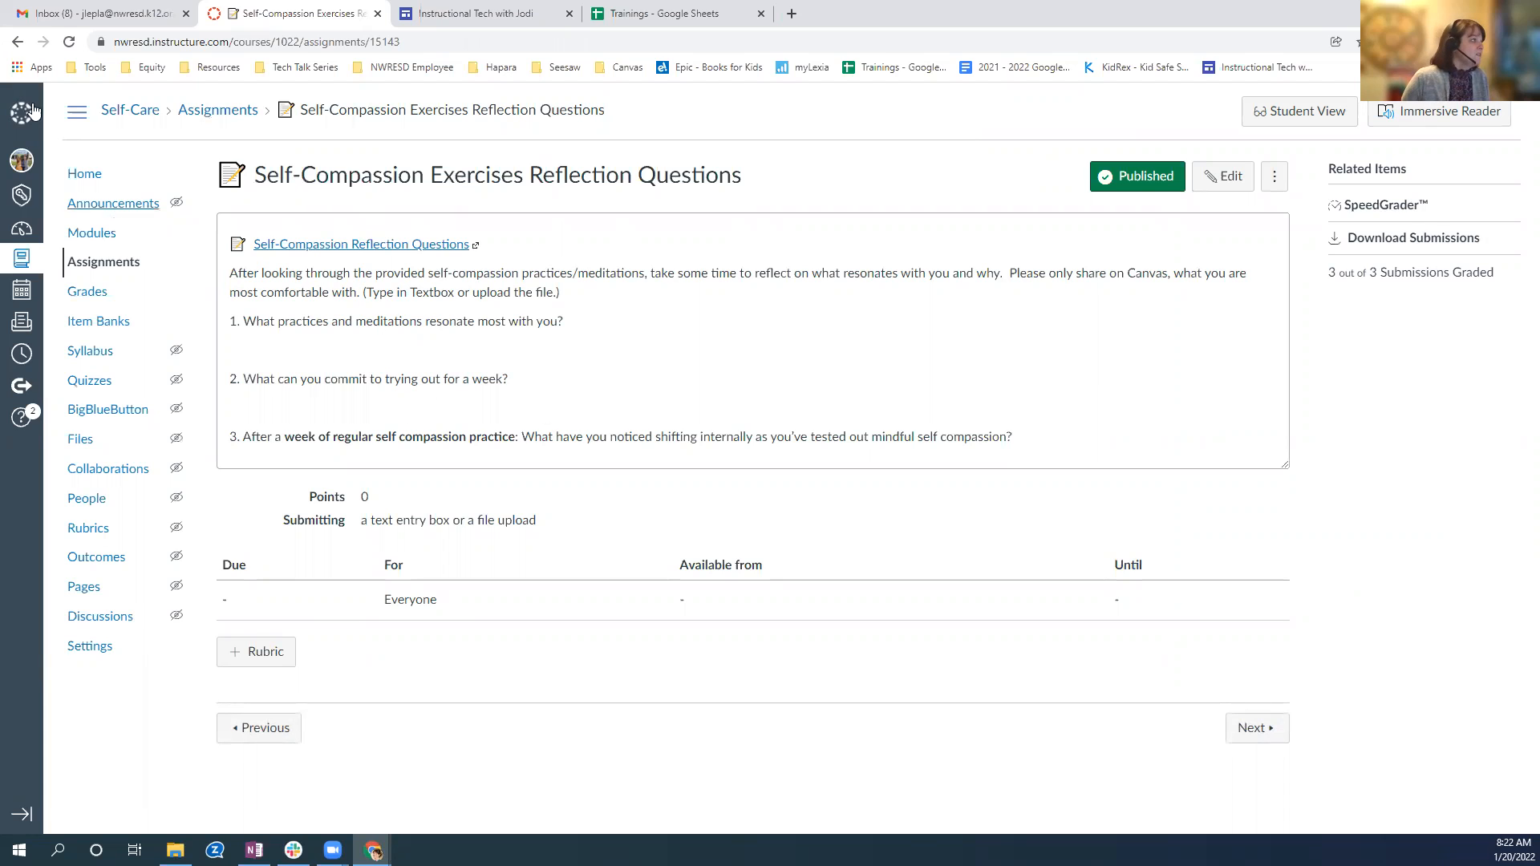
pyautogui.click(15, 43)
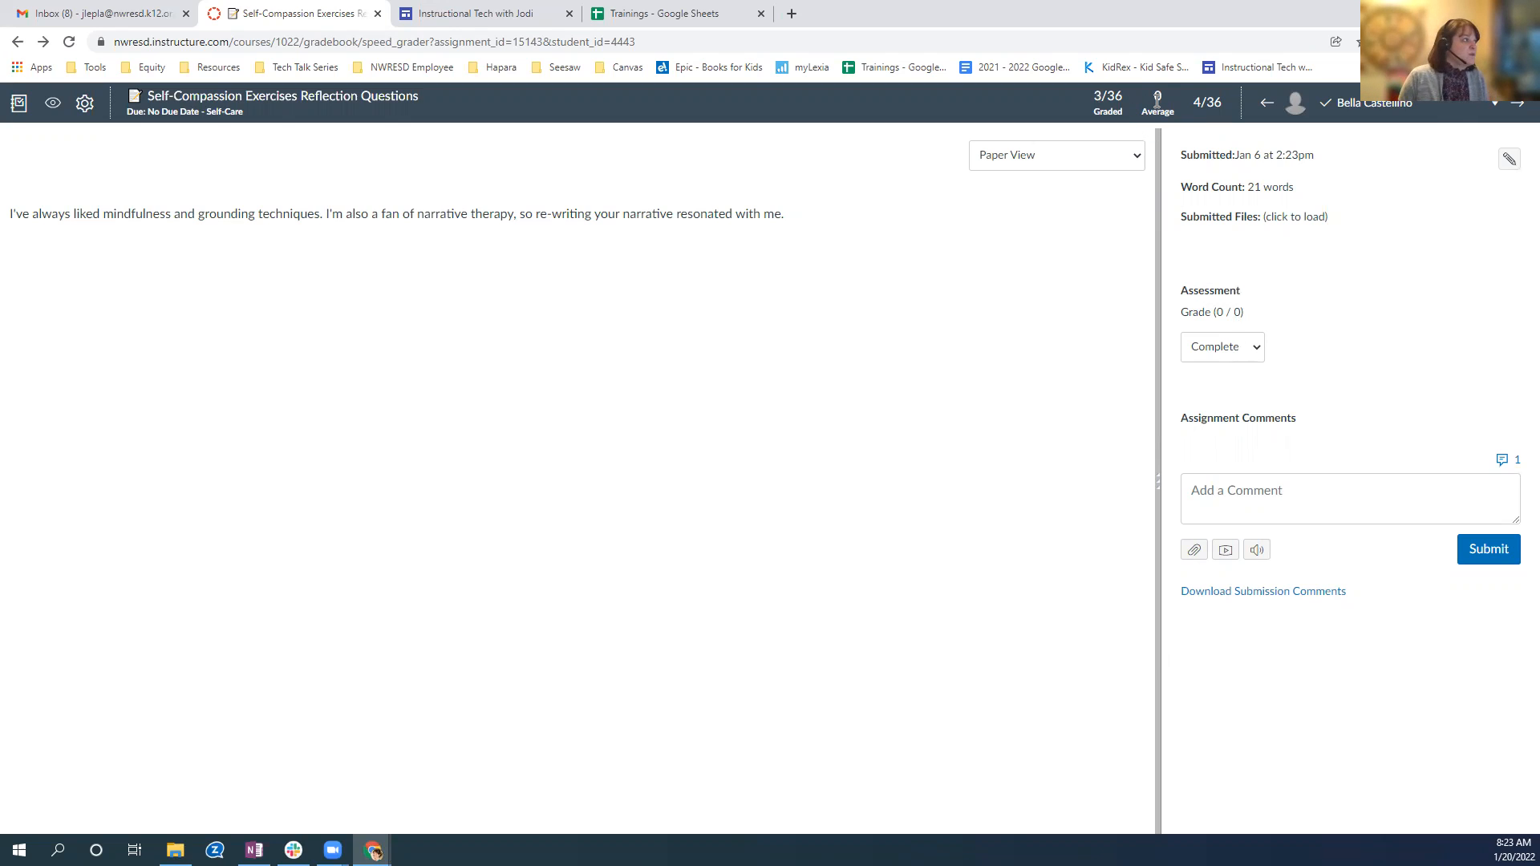
# Step: Step back through the two preceding students in SpeedGrader and forward again to the completed submission
pyautogui.doubleClick(1198, 104)
pyautogui.click(1266, 107)
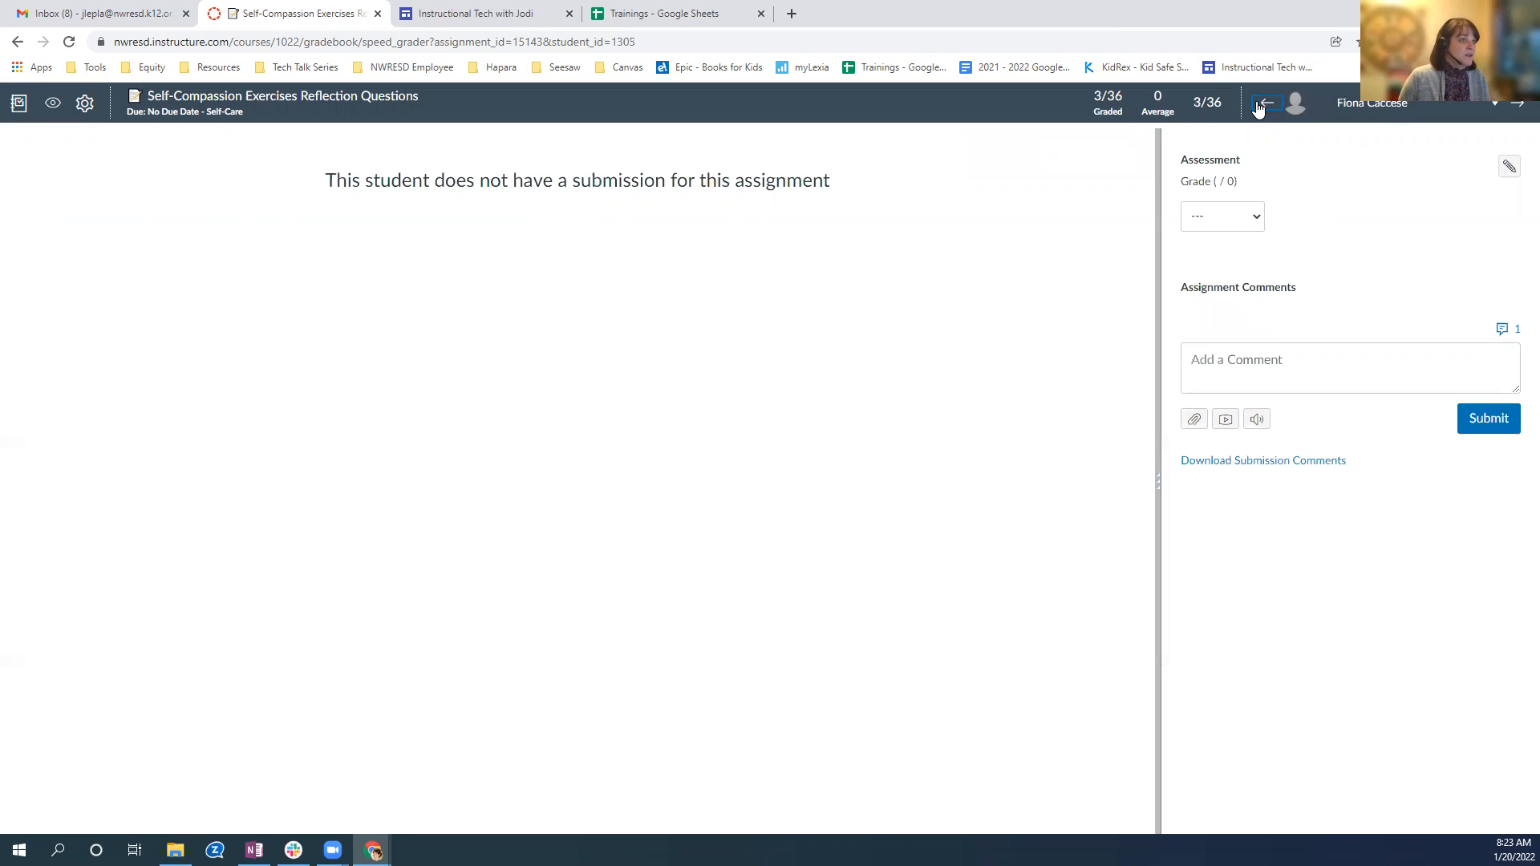
pyautogui.click(1263, 107)
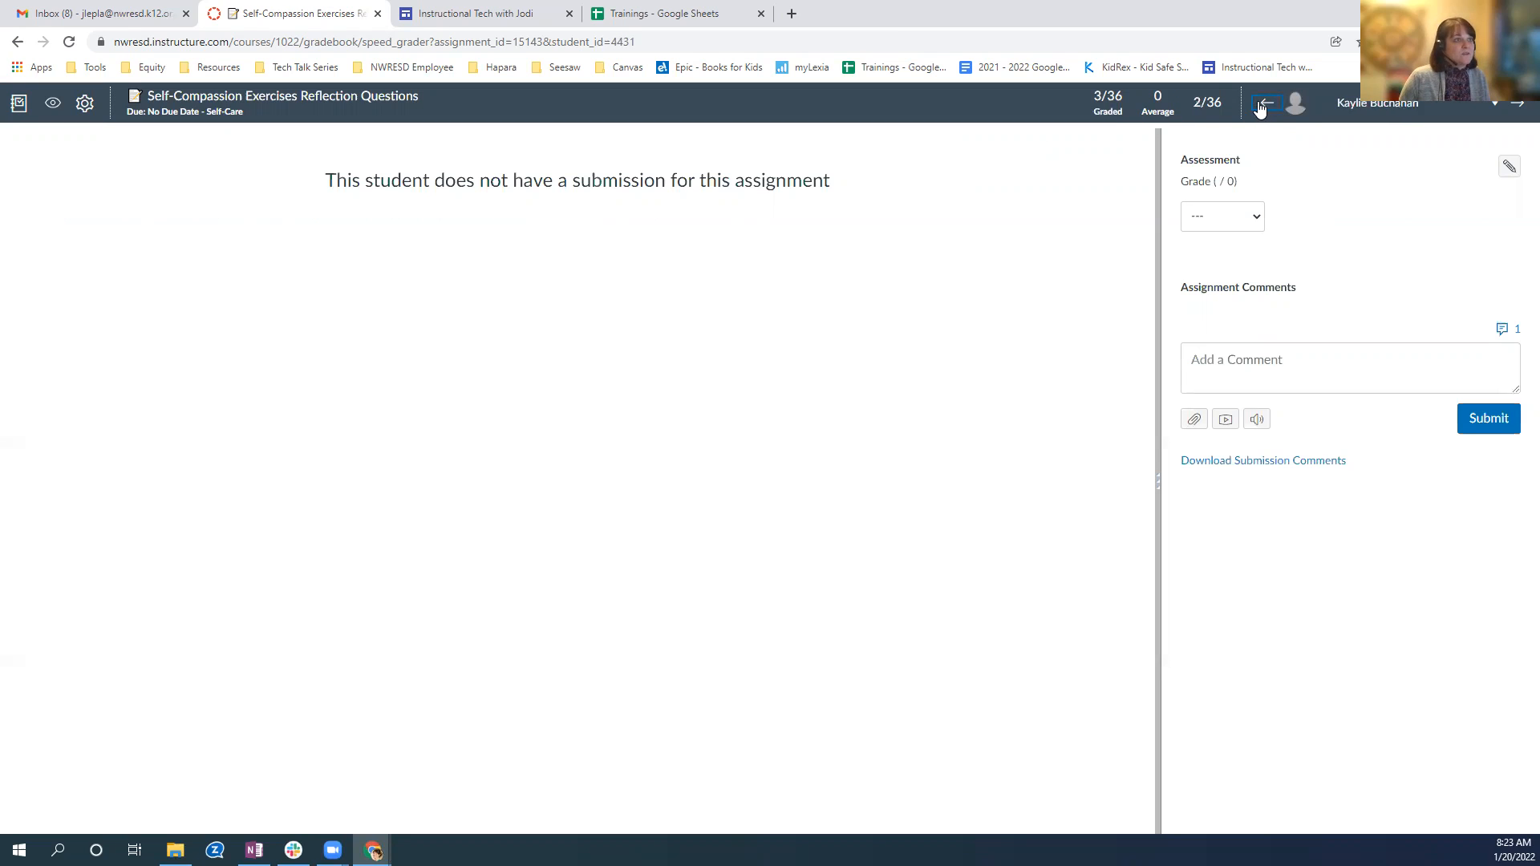
pyautogui.click(1519, 105)
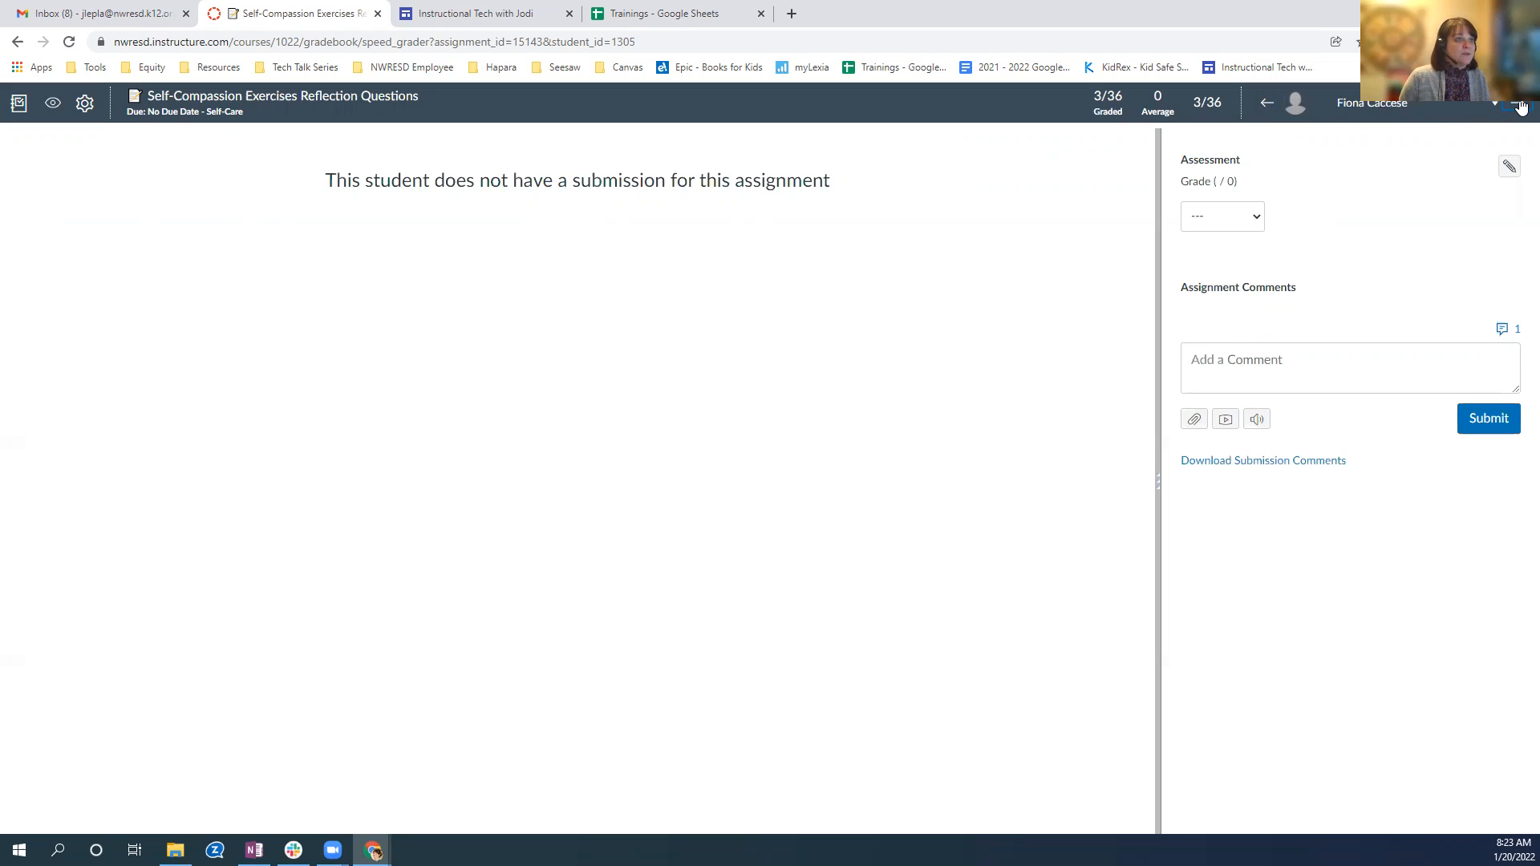
pyautogui.click(1518, 105)
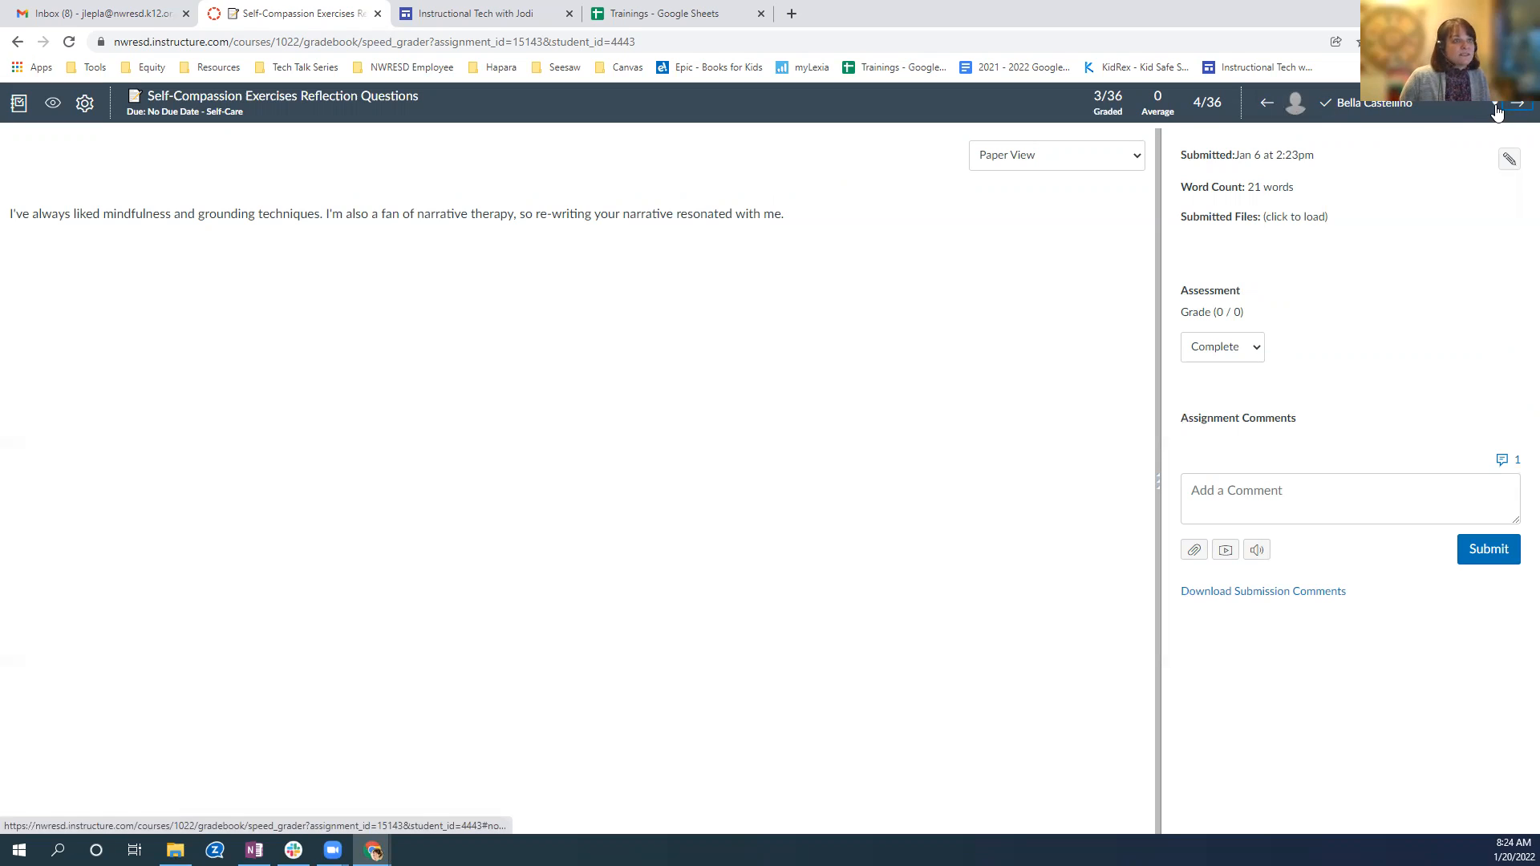
# Step: Browse SpeedGrader's full student list for submission statuses and close it without switching students
pyautogui.click(1494, 106)
pyautogui.scroll(-1, 1428, 209)
pyautogui.scroll(-6, 1428, 209)
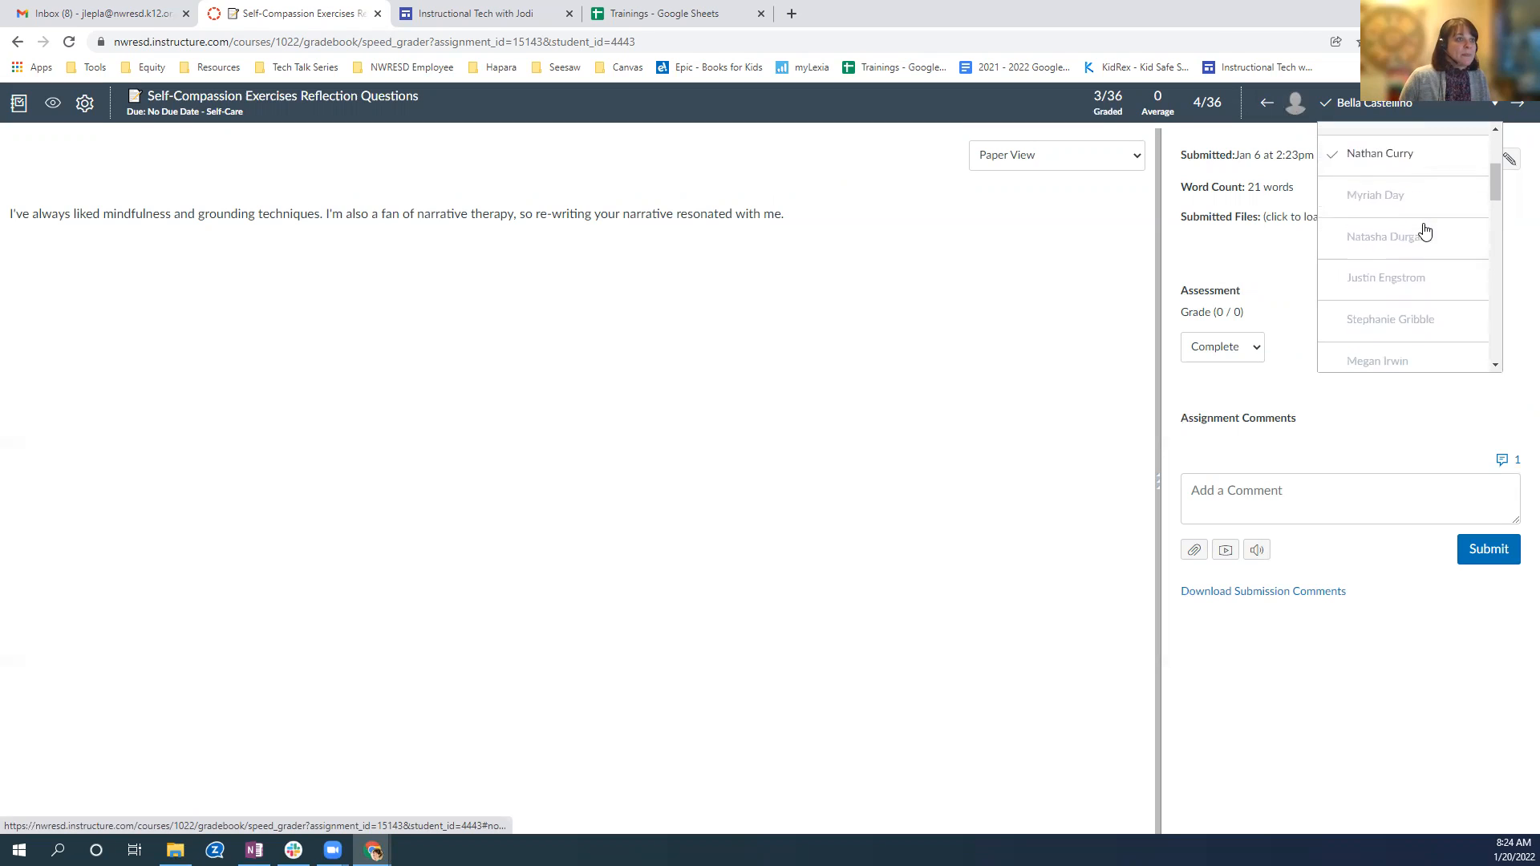
pyautogui.scroll(-4, 1425, 230)
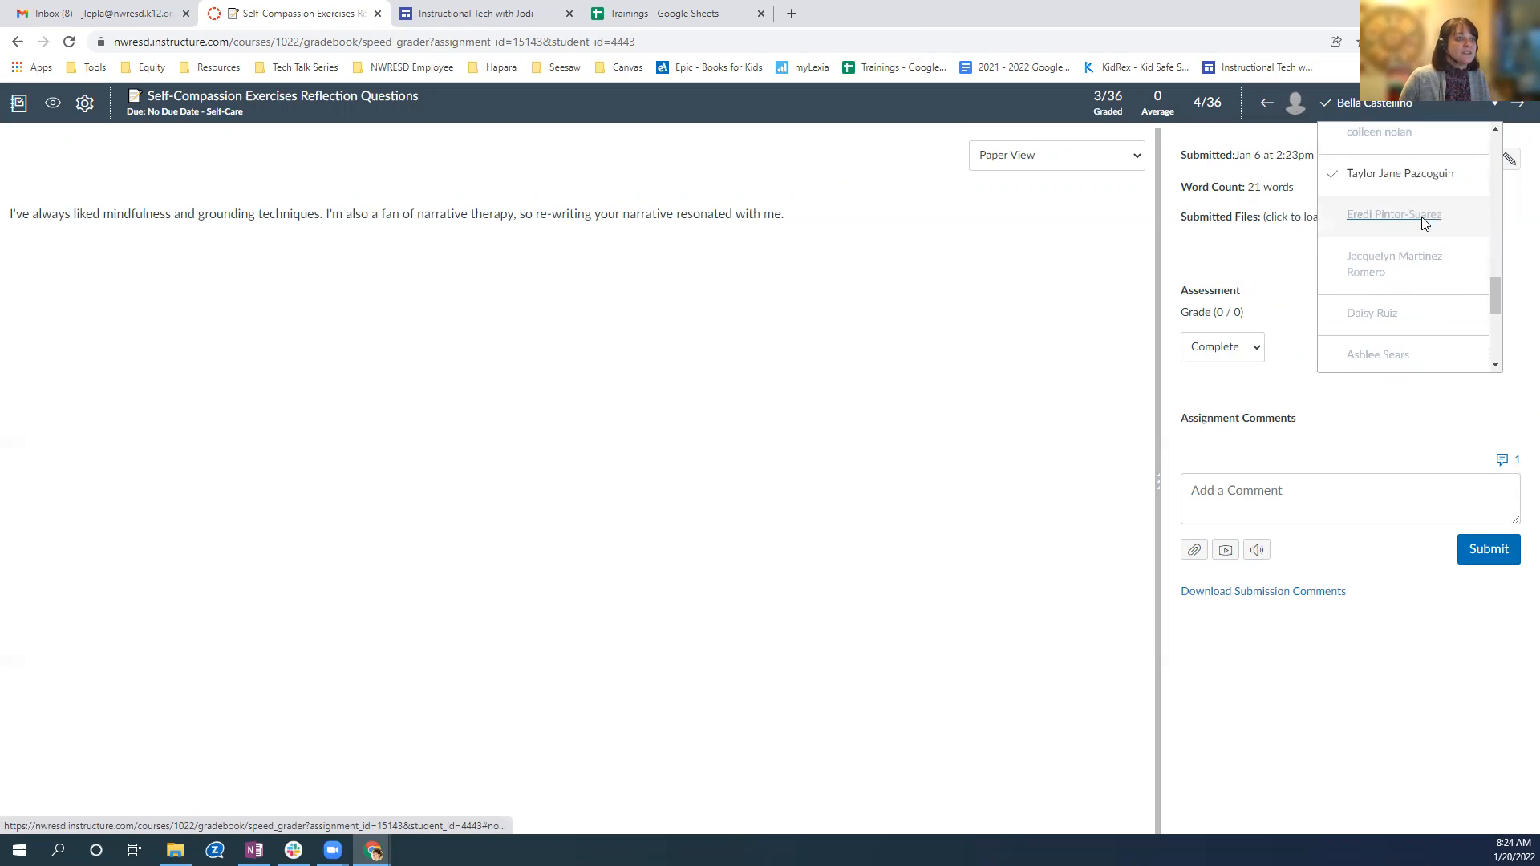
pyautogui.scroll(2, 1350, 186)
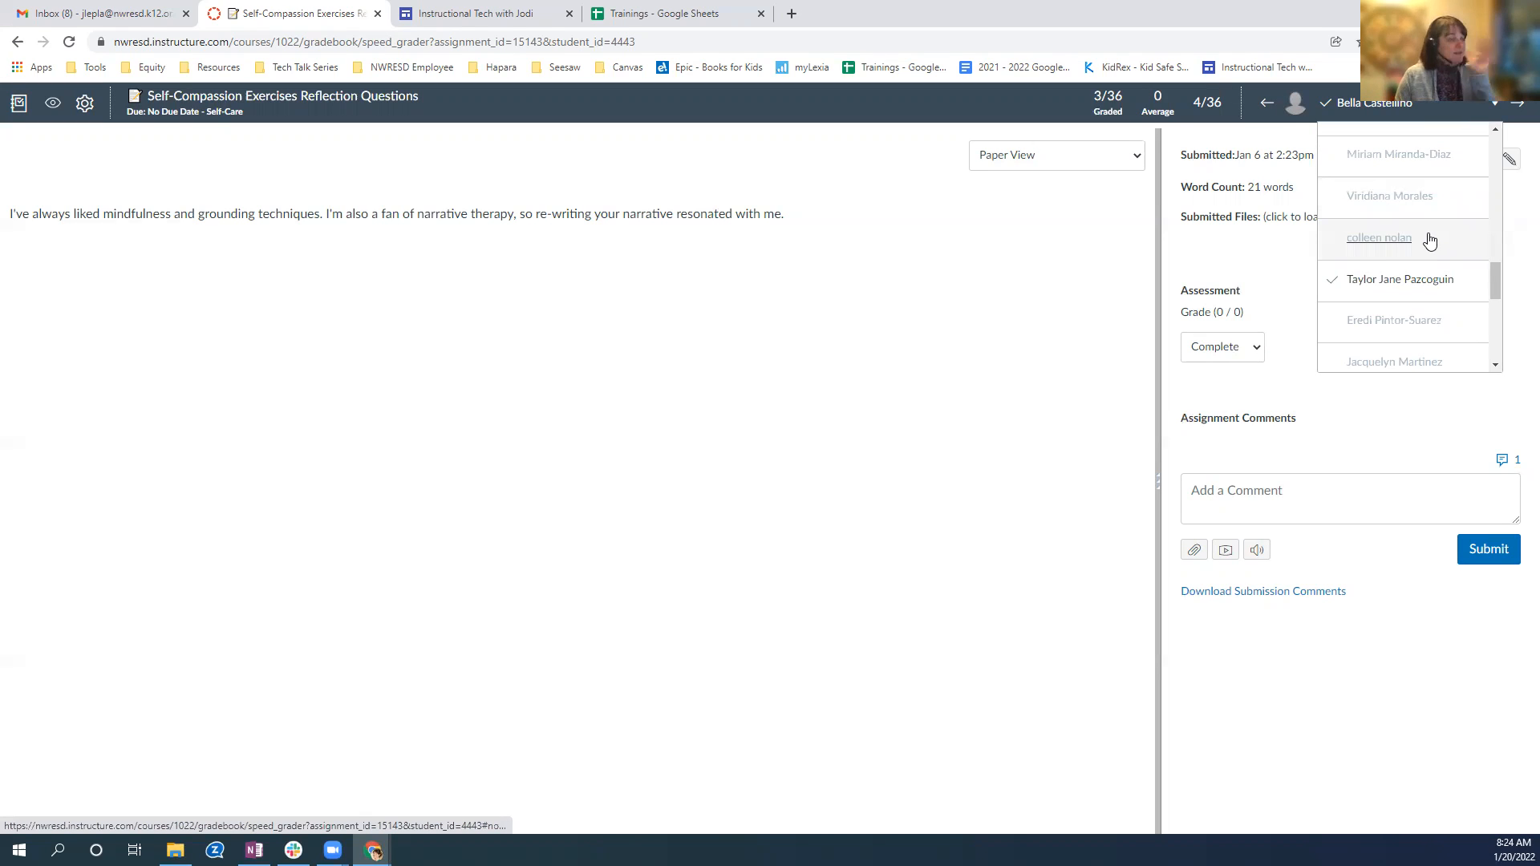
pyautogui.scroll(8, 1347, 276)
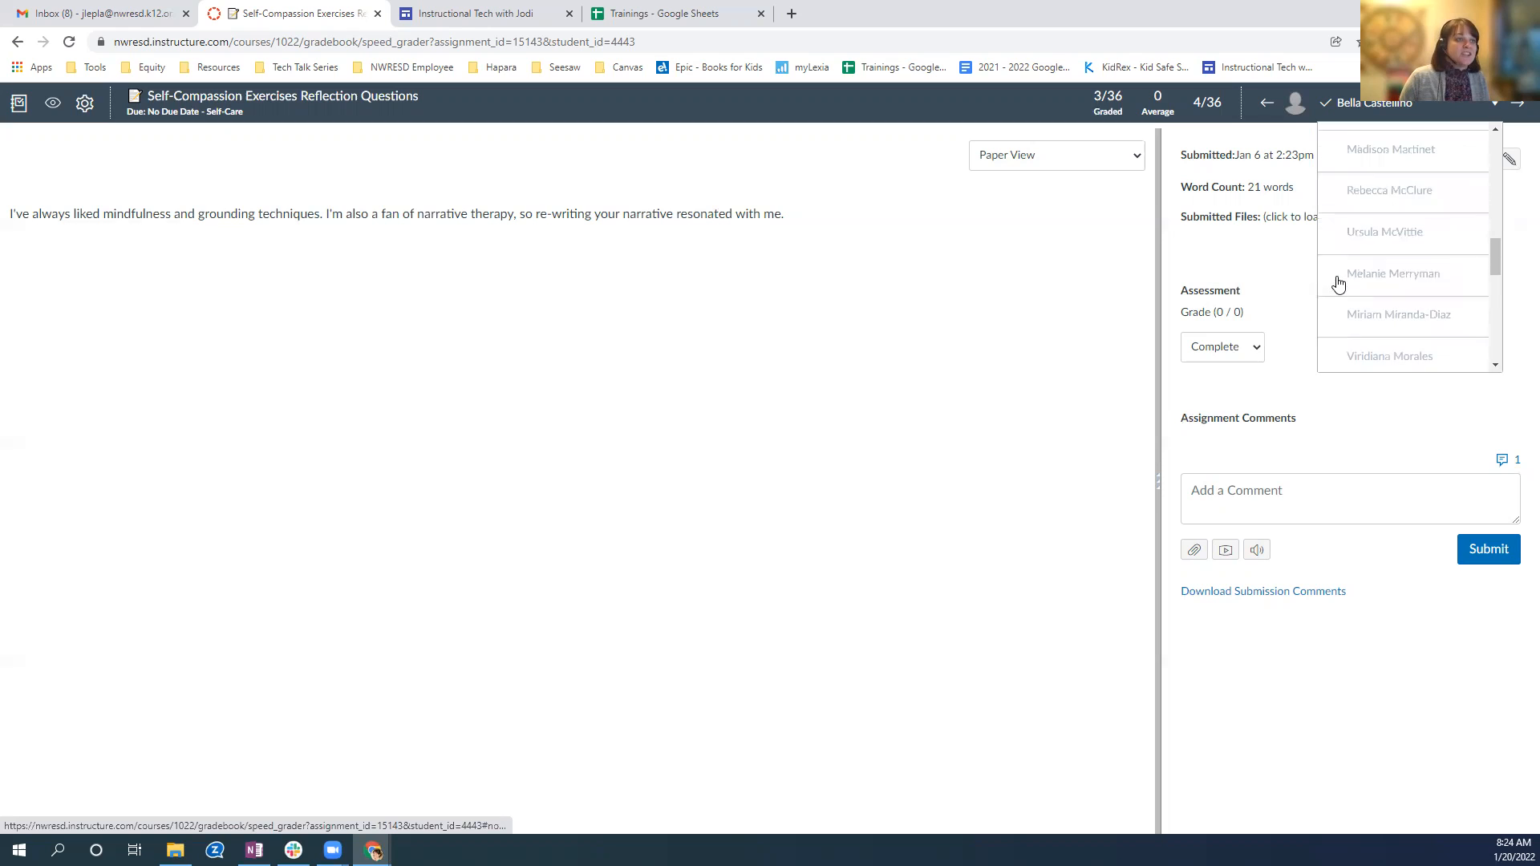
pyautogui.scroll(1, 1333, 267)
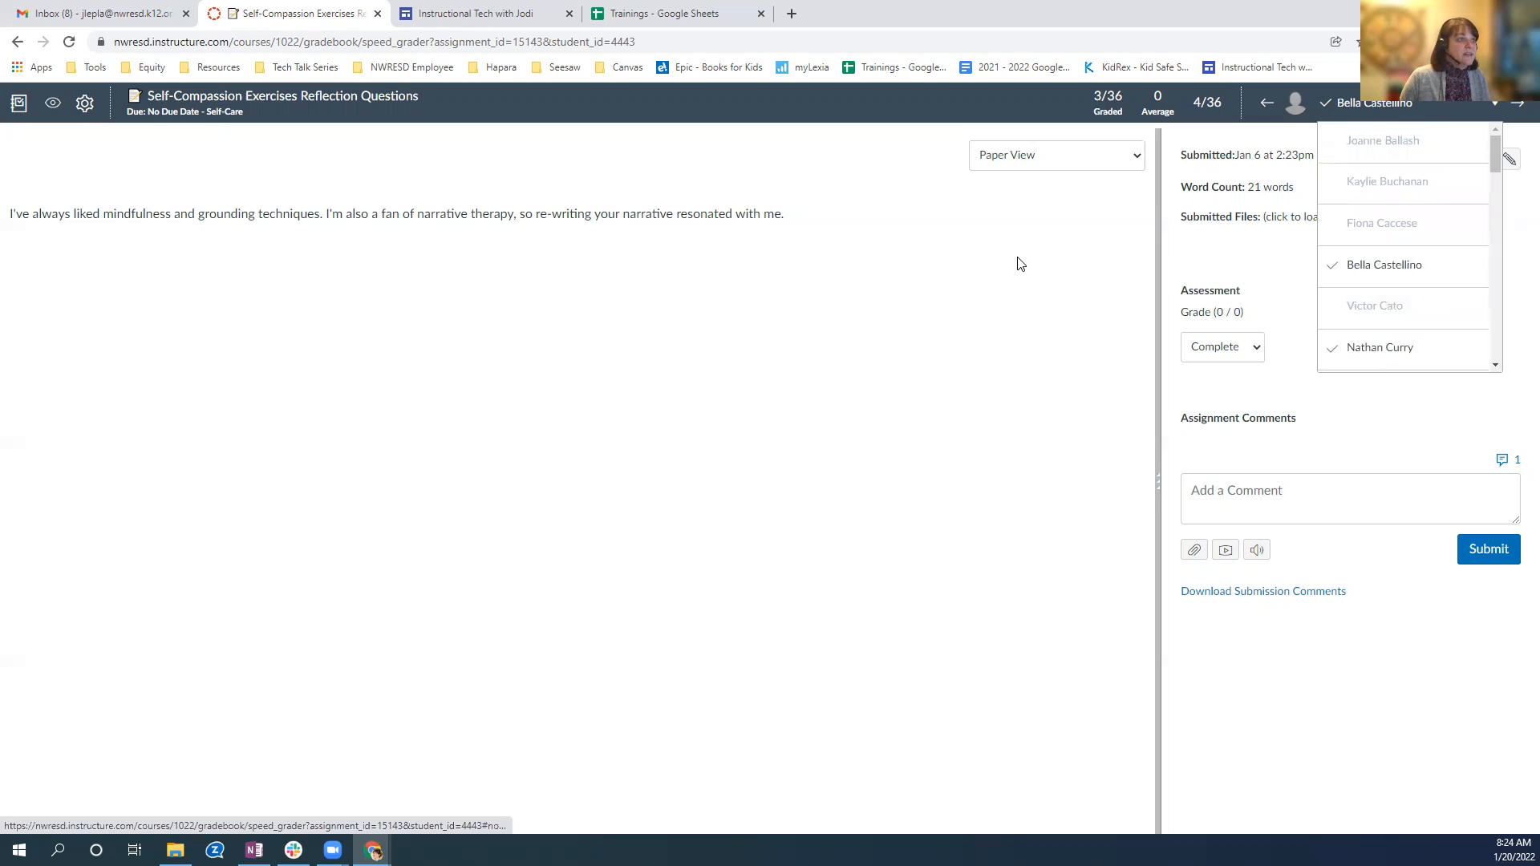
pyautogui.click(1208, 239)
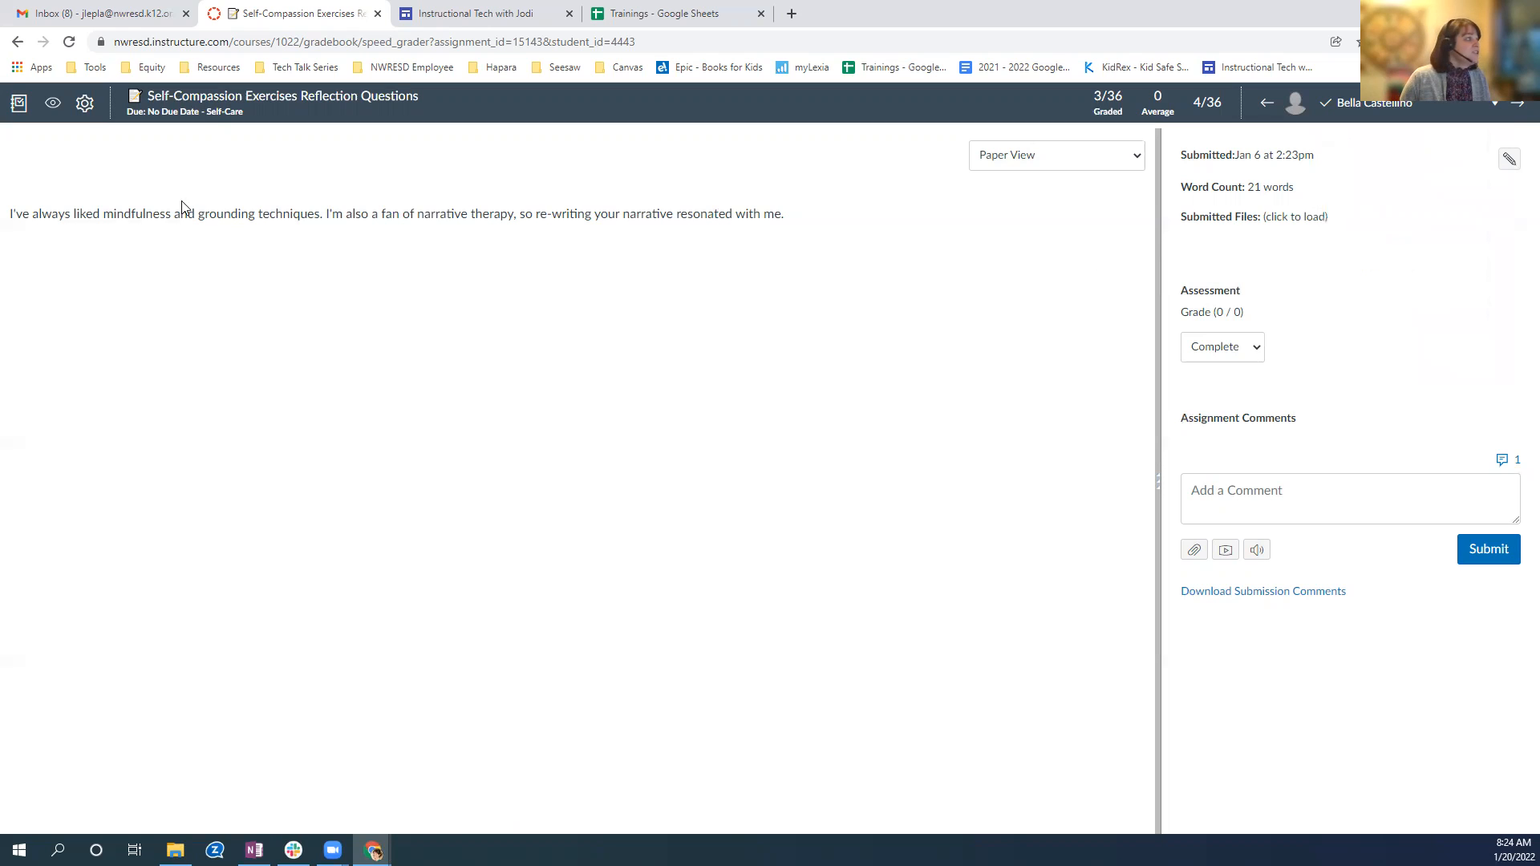
# Step: Set SpeedGrader to sort the student list by submission status and save the settings
pyautogui.click(84, 102)
pyautogui.click(98, 138)
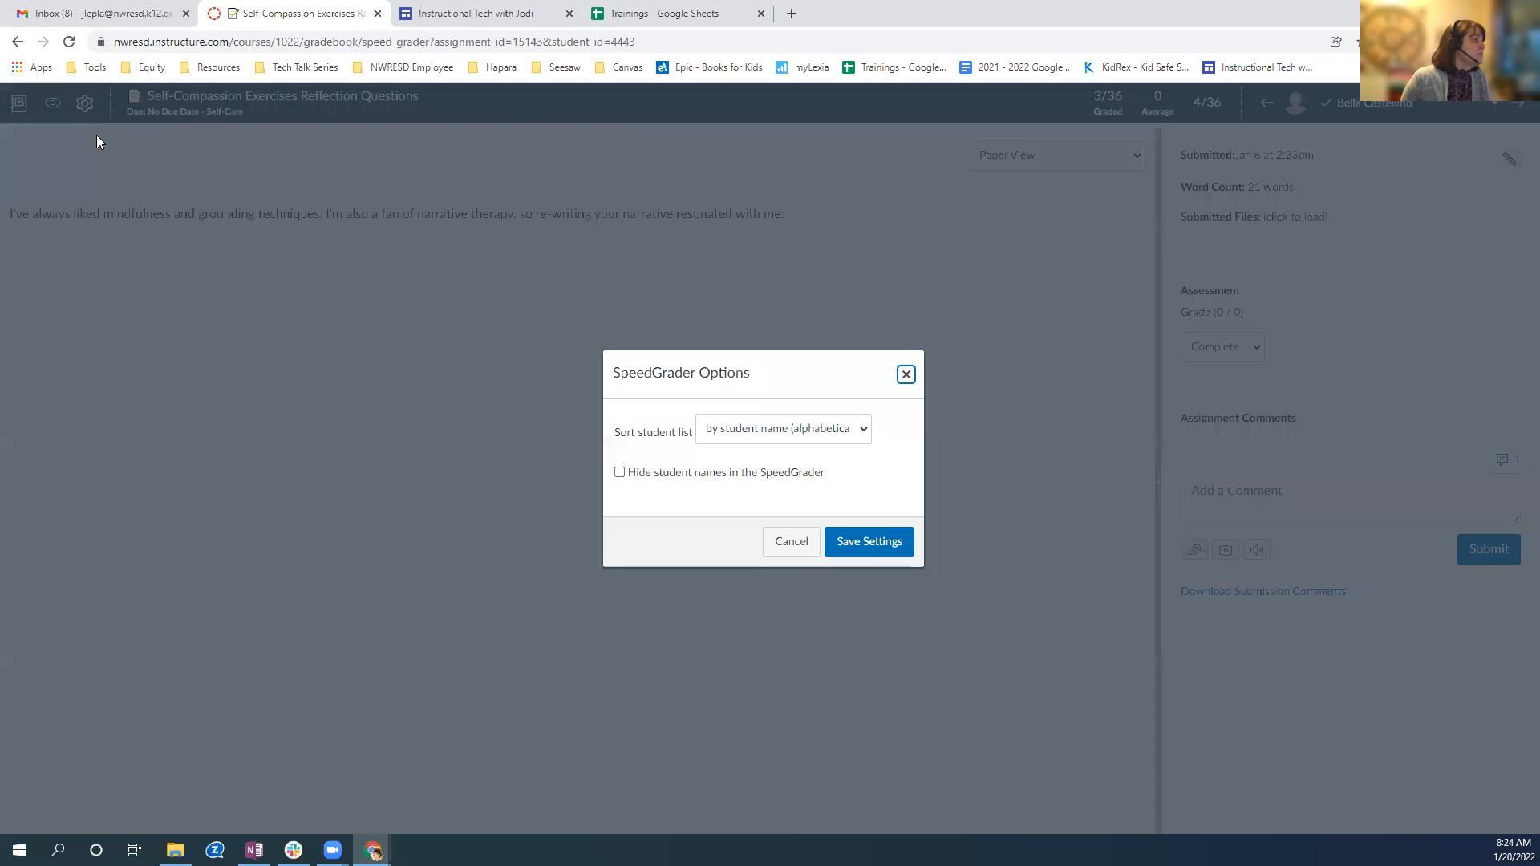
pyautogui.click(851, 431)
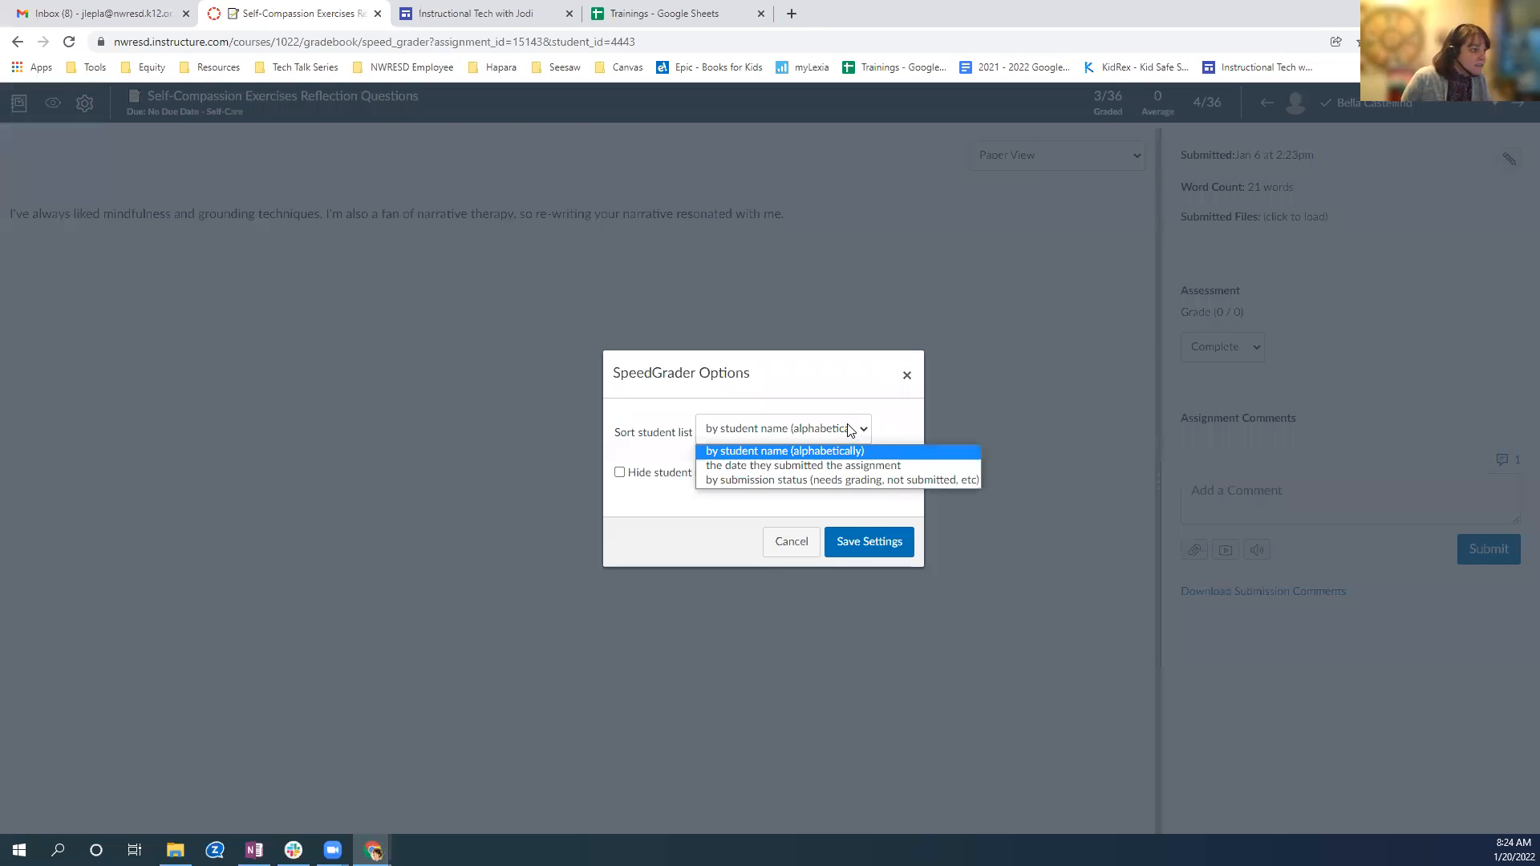
pyautogui.click(713, 480)
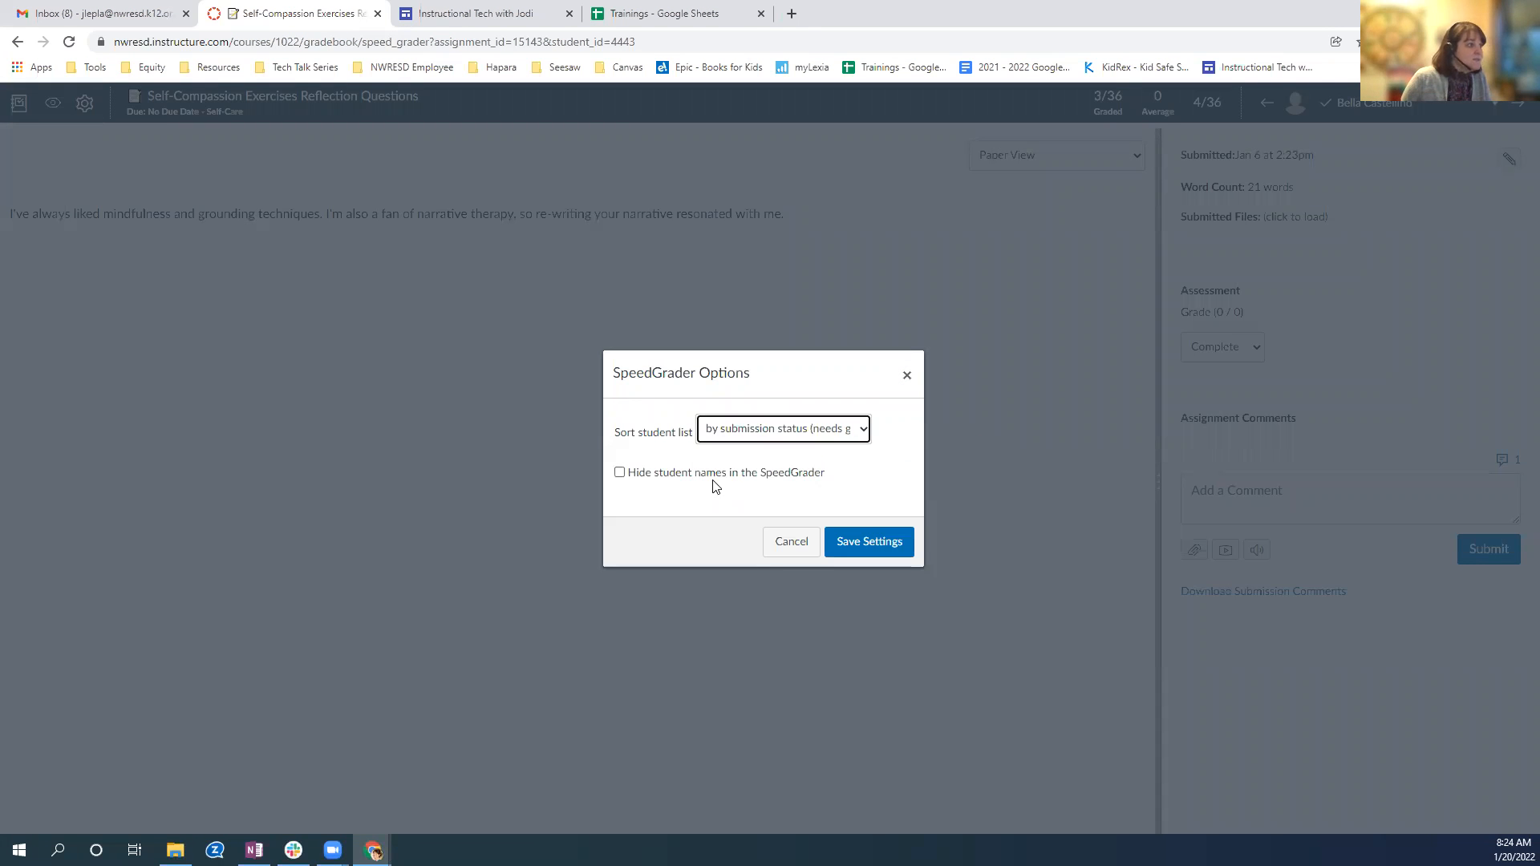
pyautogui.click(863, 545)
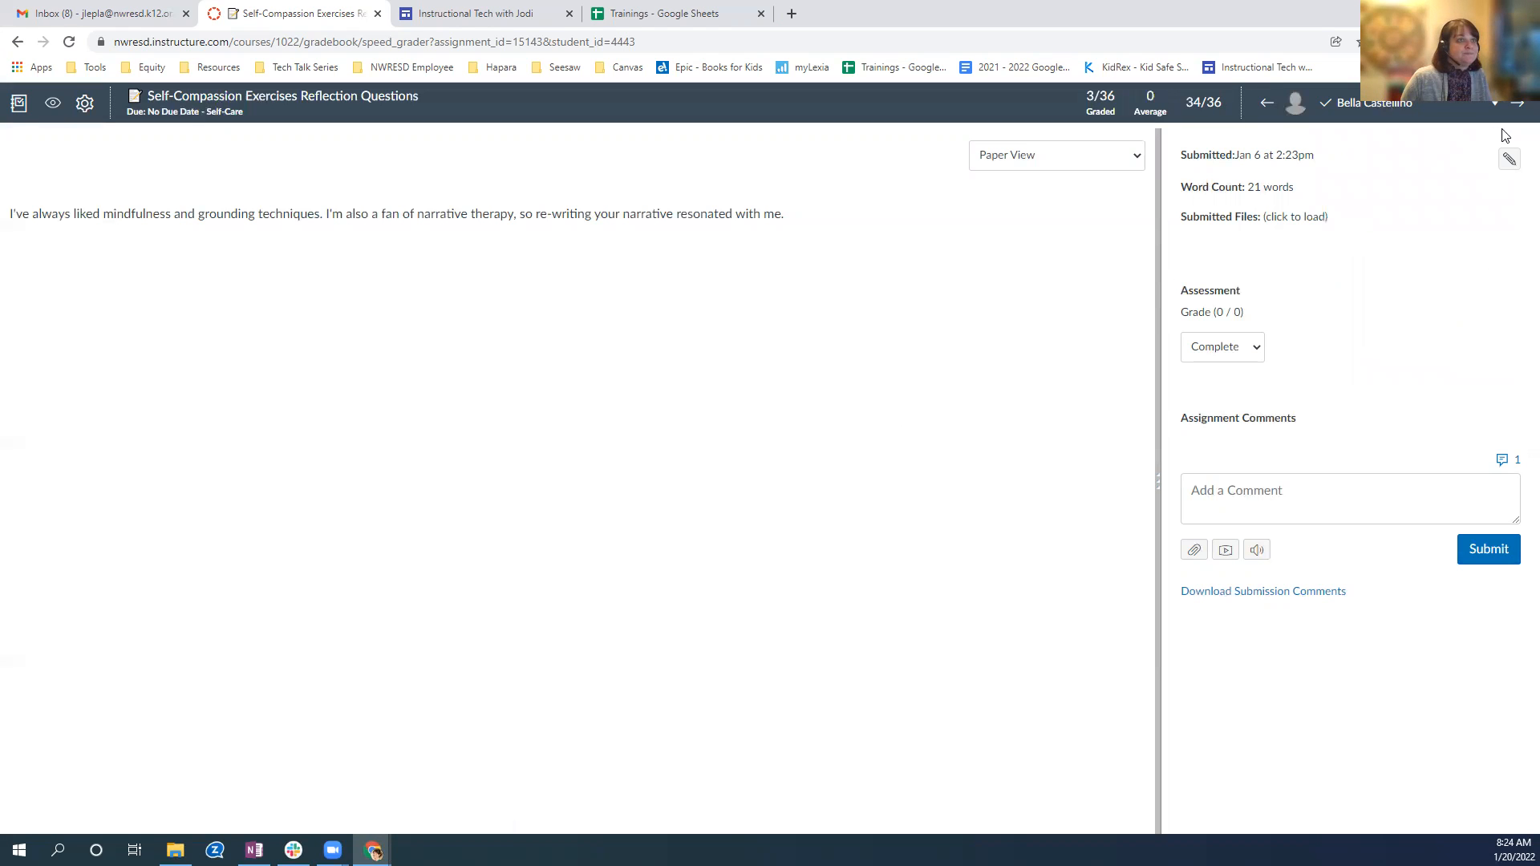
# Step: Examine the full student list from end to end for its order by submission status, and close it without switching students
pyautogui.click(1495, 103)
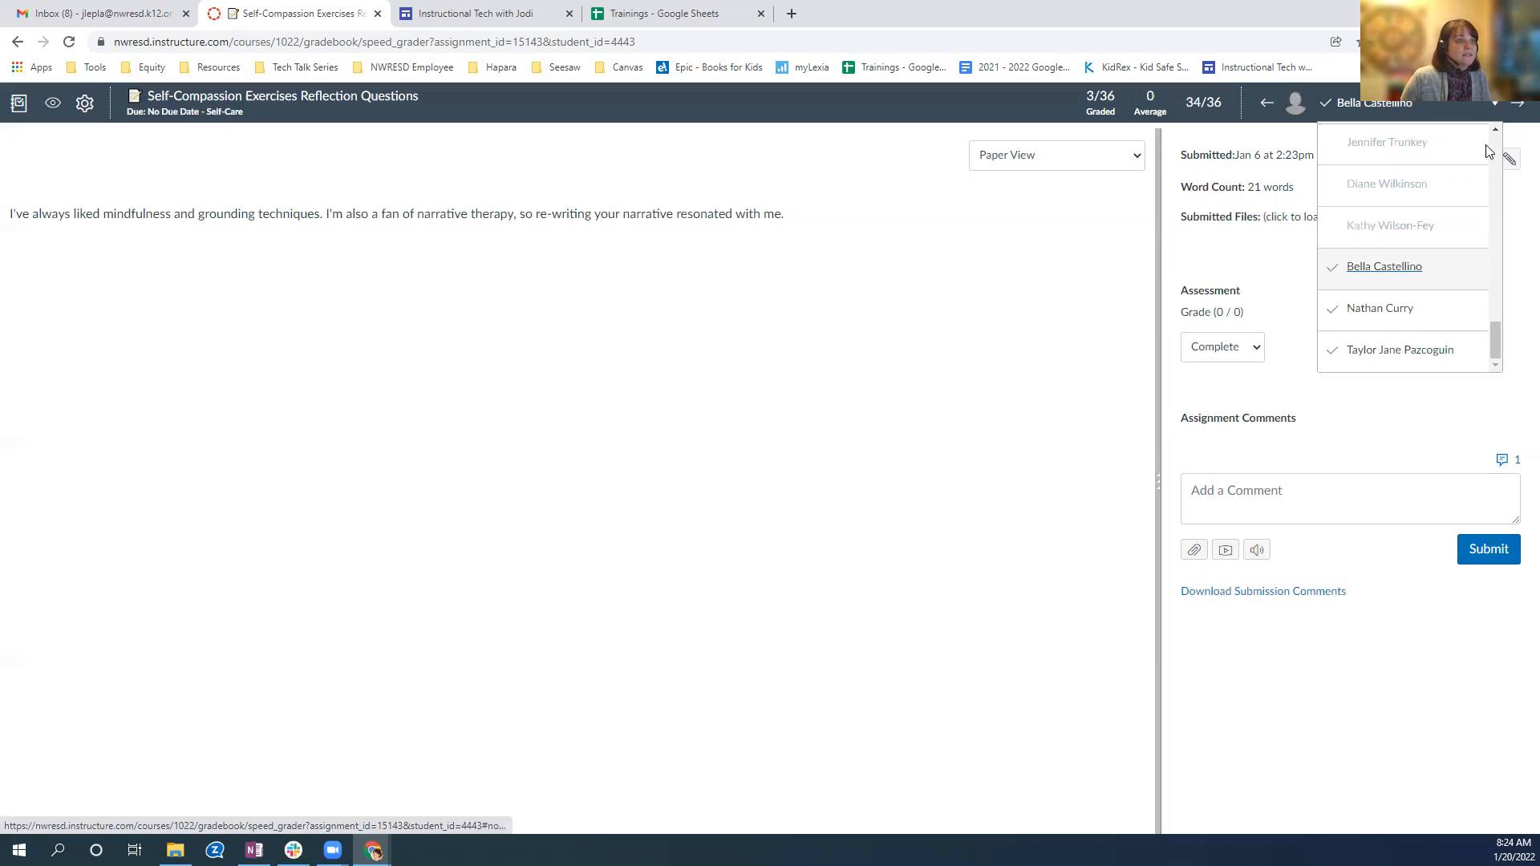
pyautogui.moveTo(1496, 340); pyautogui.dragTo(1500, 132)
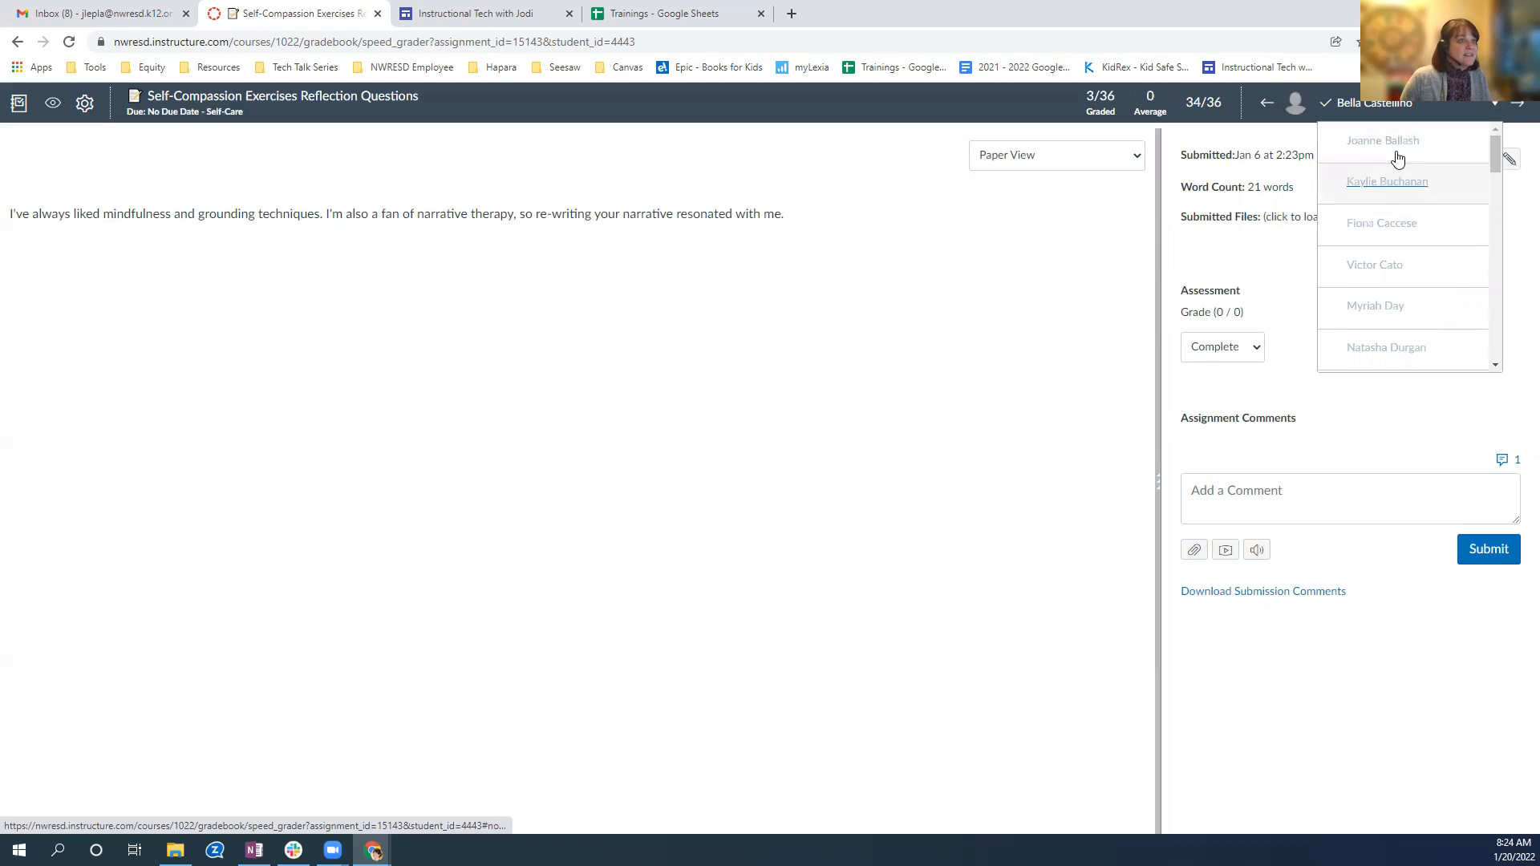
pyautogui.moveTo(1497, 152); pyautogui.dragTo(1485, 344)
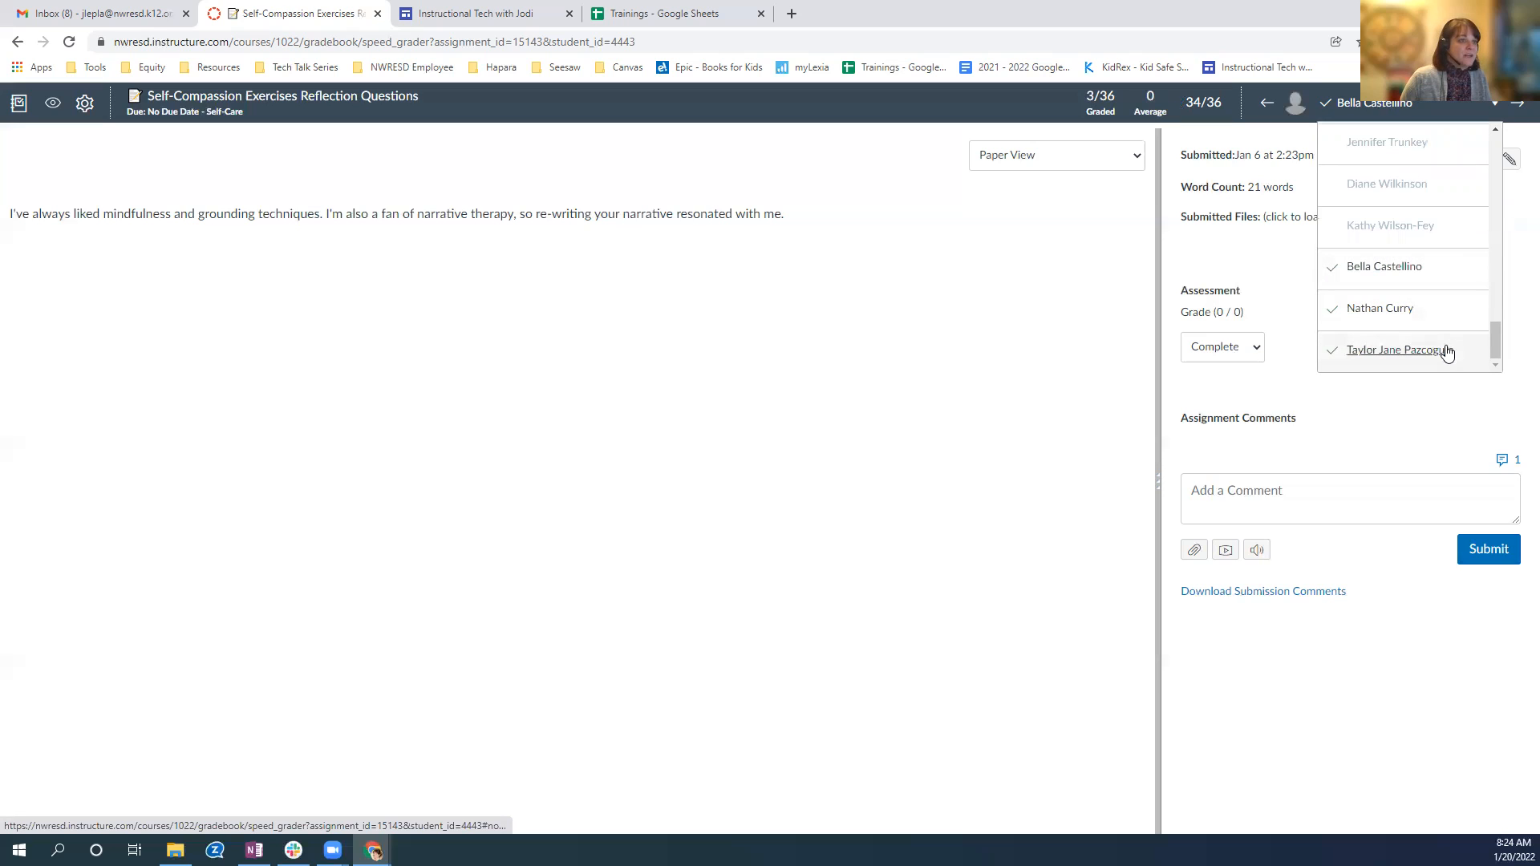
pyautogui.moveTo(1492, 347); pyautogui.dragTo(1497, 139)
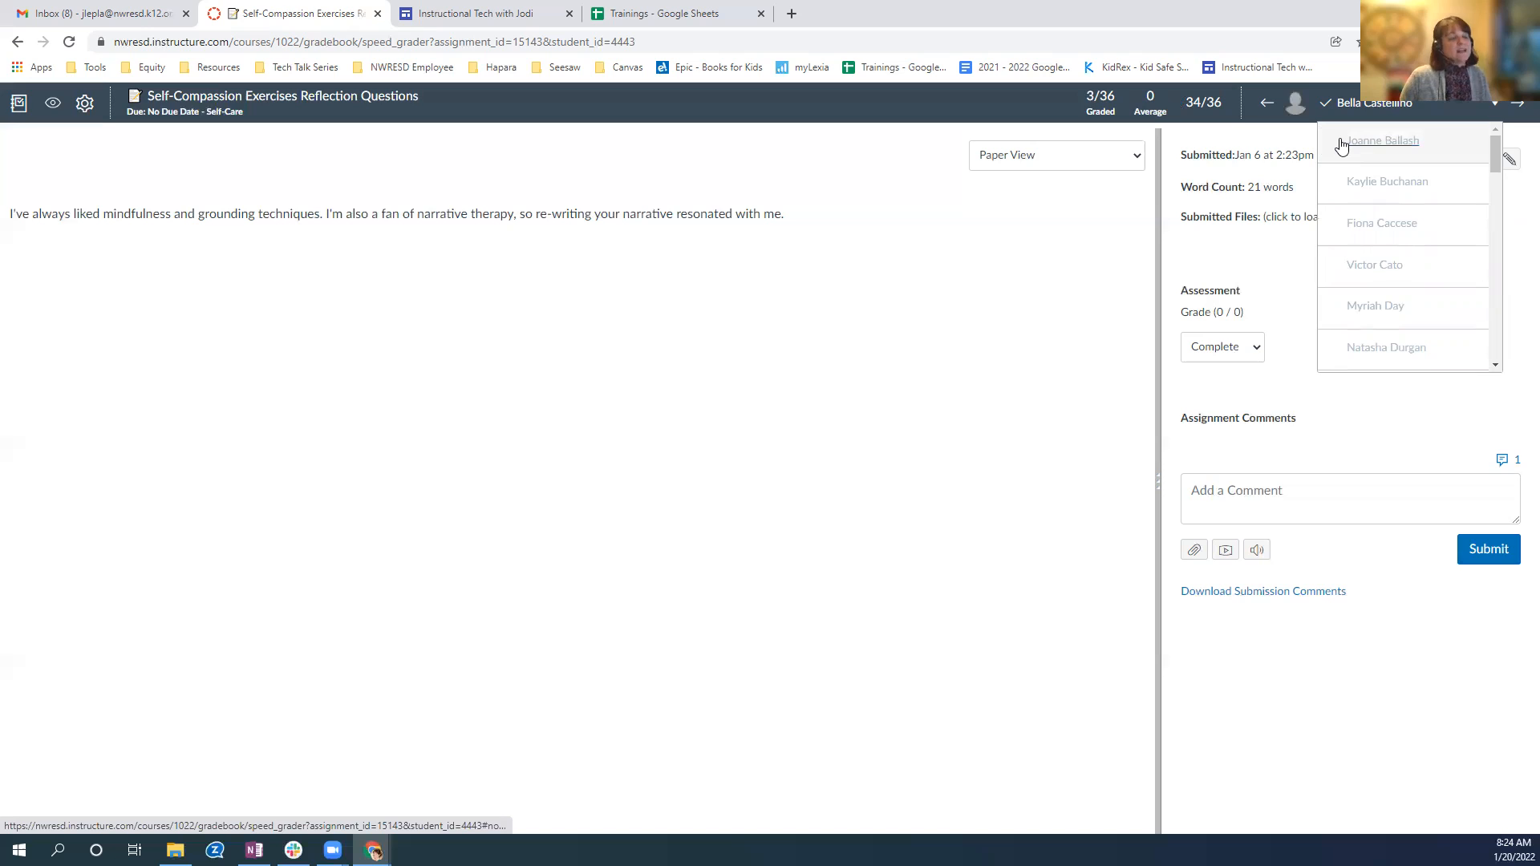
pyautogui.click(1259, 247)
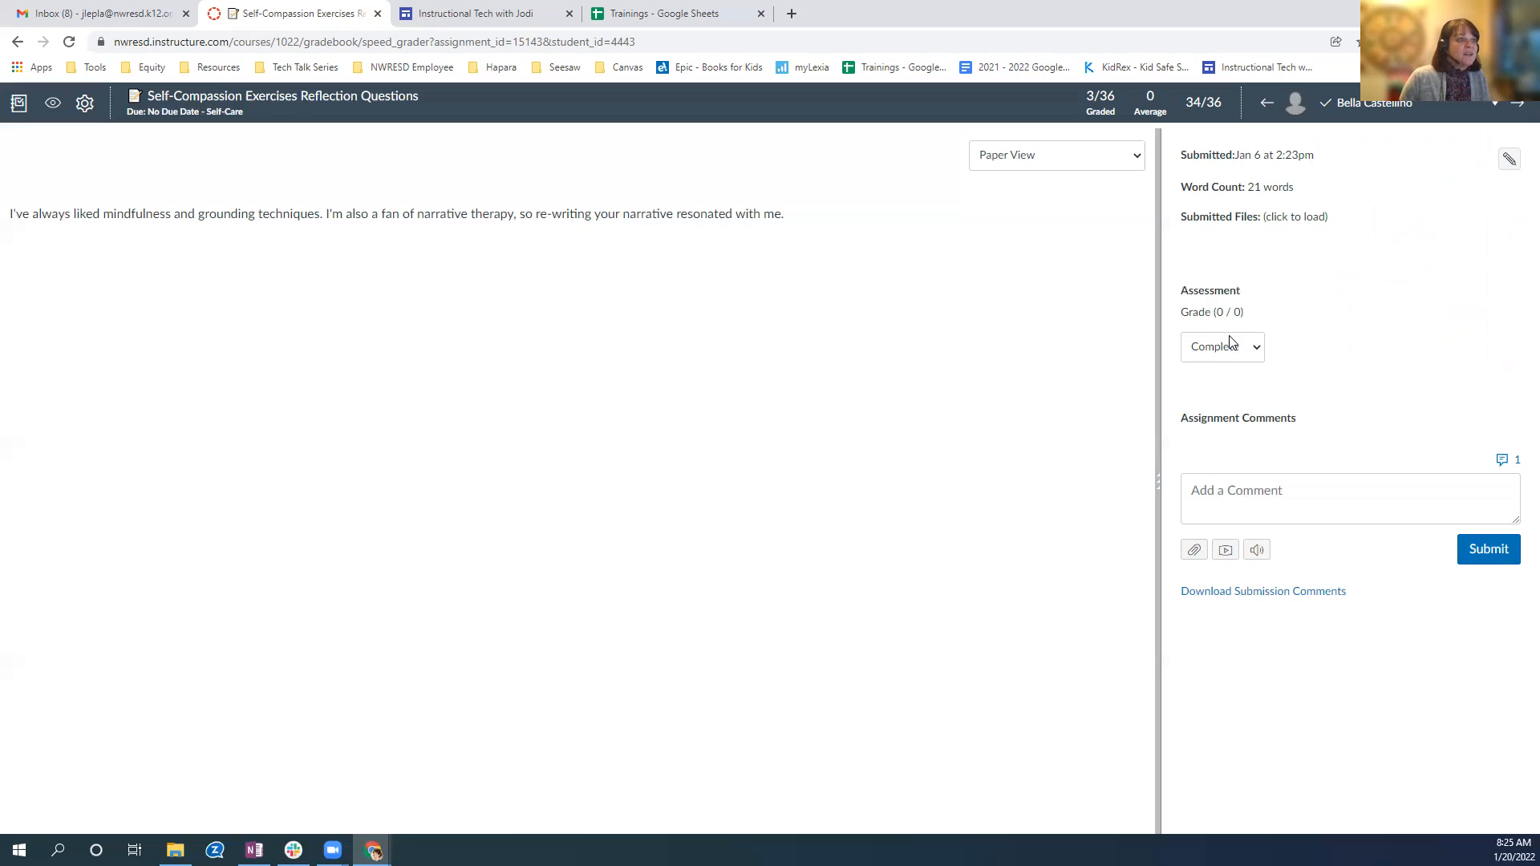
# Step: Check the available grade options for the current submission and keep it graded as Complete
pyautogui.click(1256, 351)
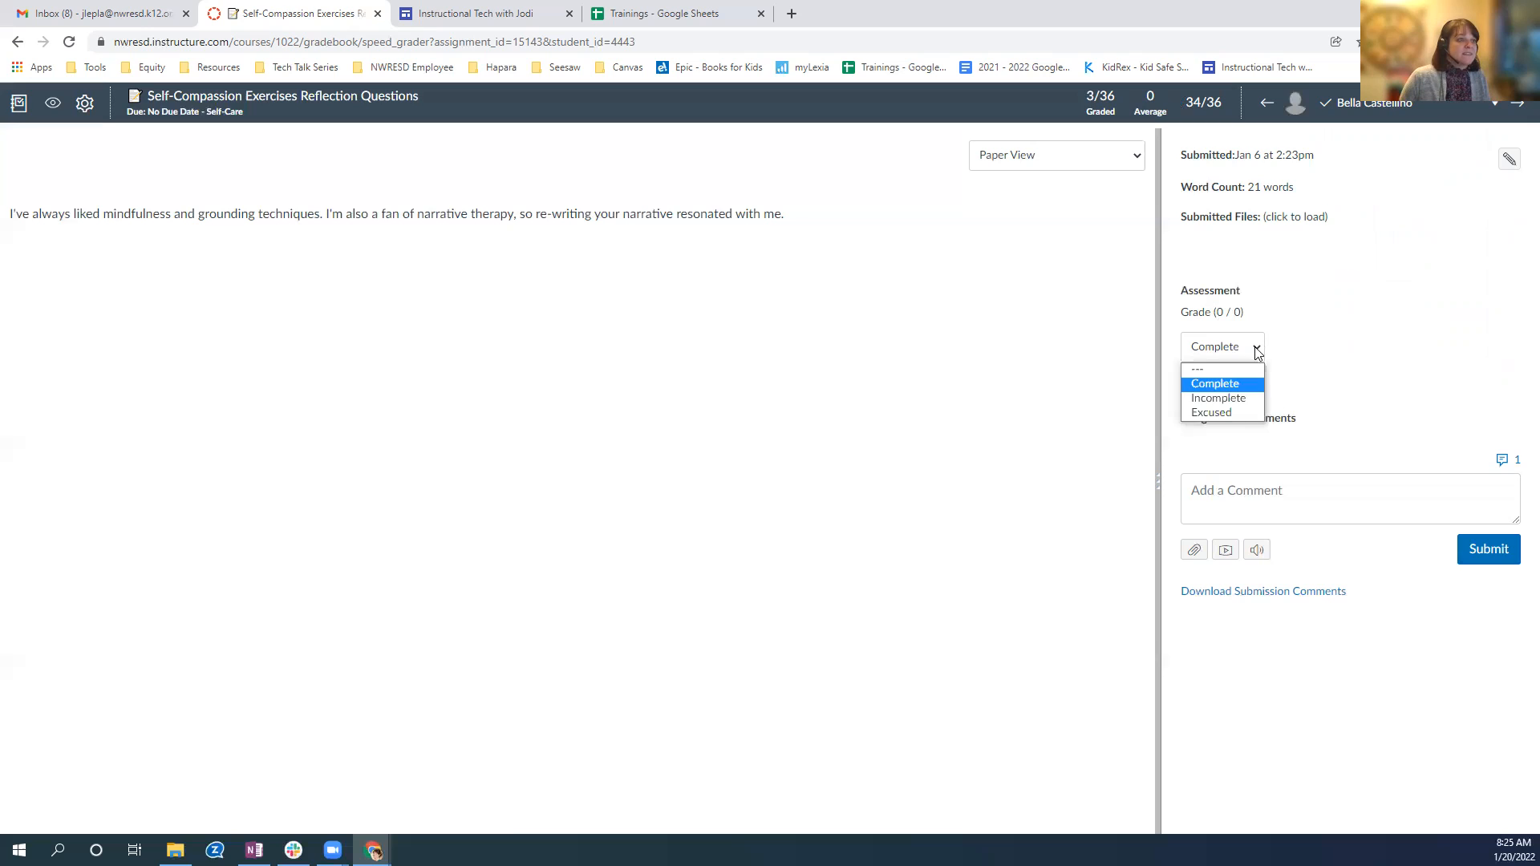
pyautogui.click(1230, 393)
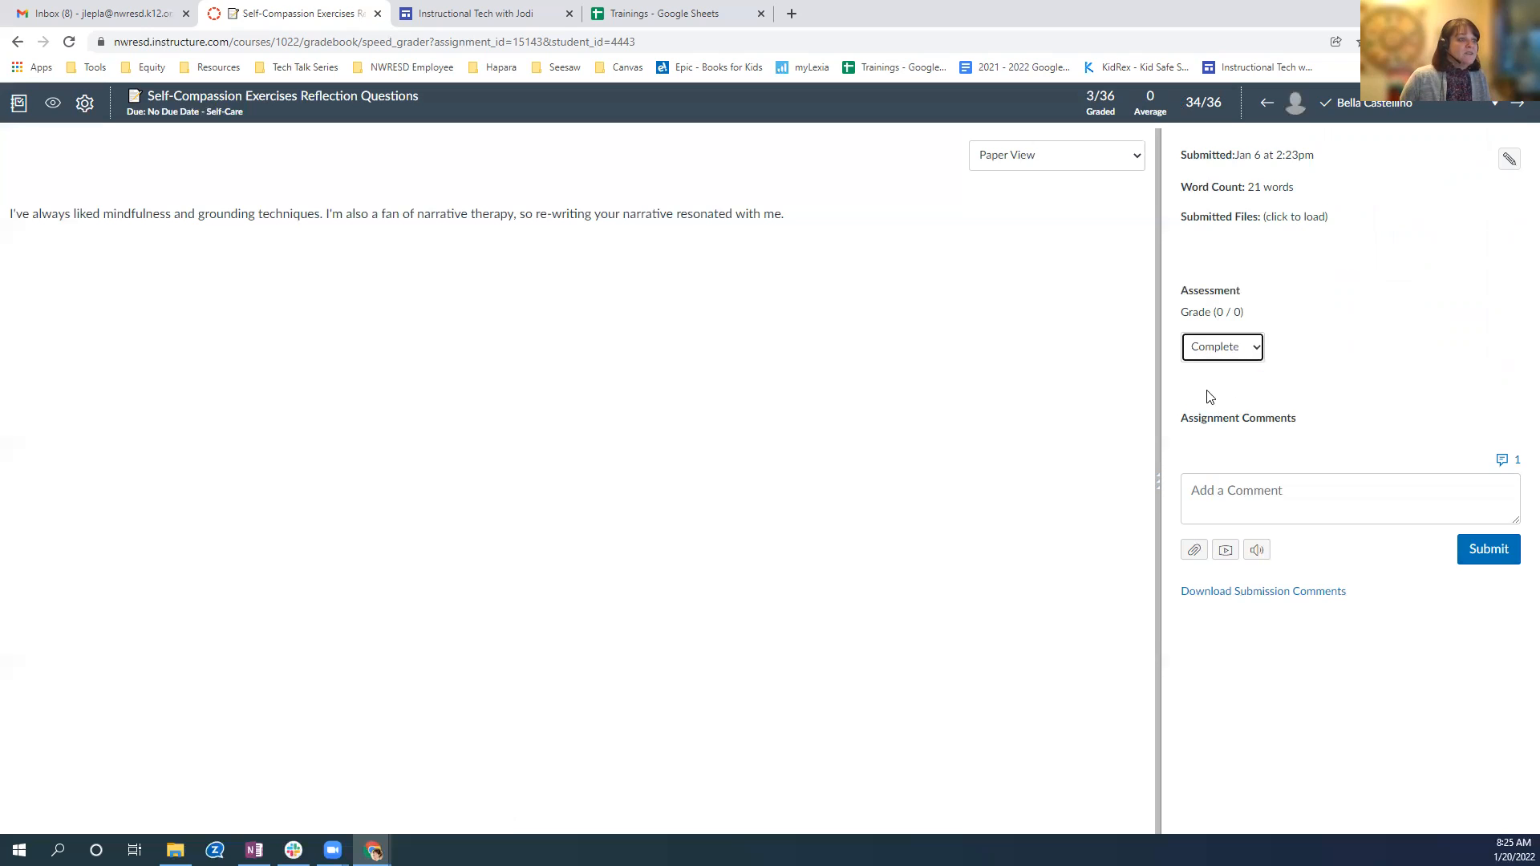
pyautogui.click(1202, 391)
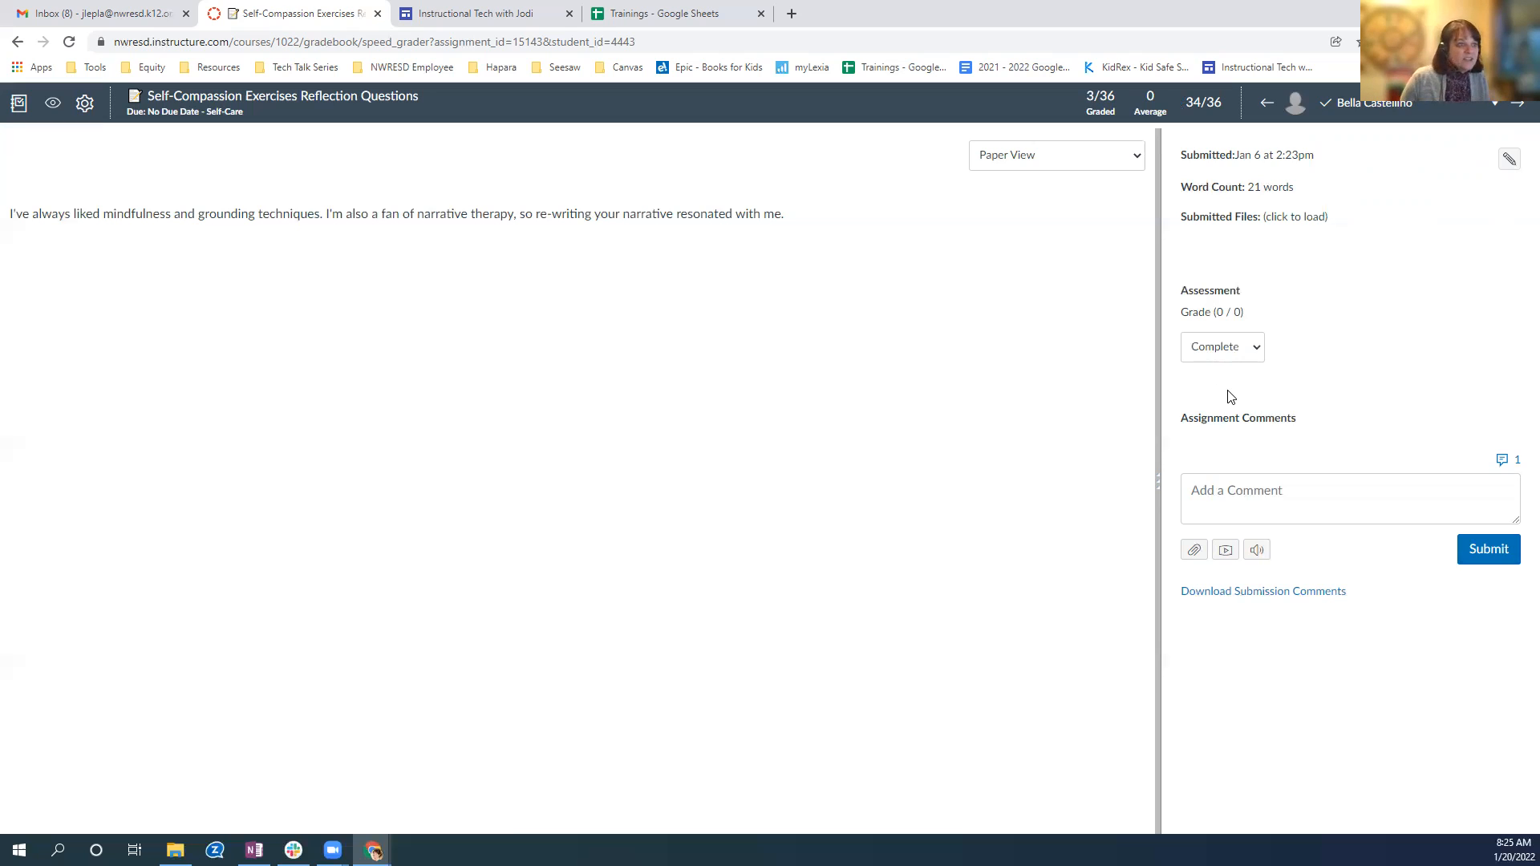
# Step: Draft the assignment comment "Great work!" and add the same text as a new comment in the comment library
pyautogui.click(1234, 493)
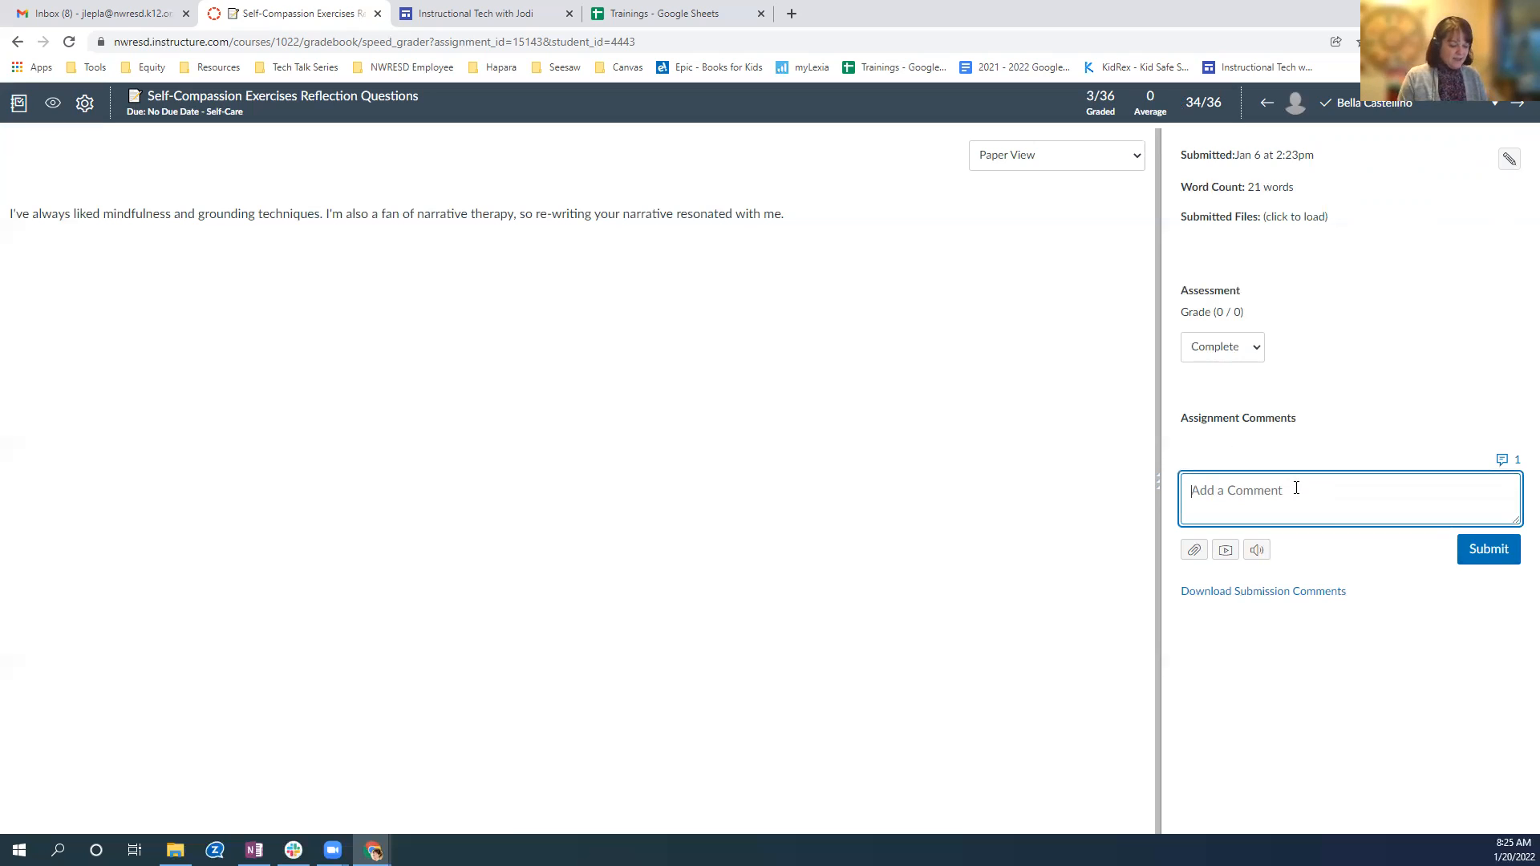
pyautogui.write('Great work!')
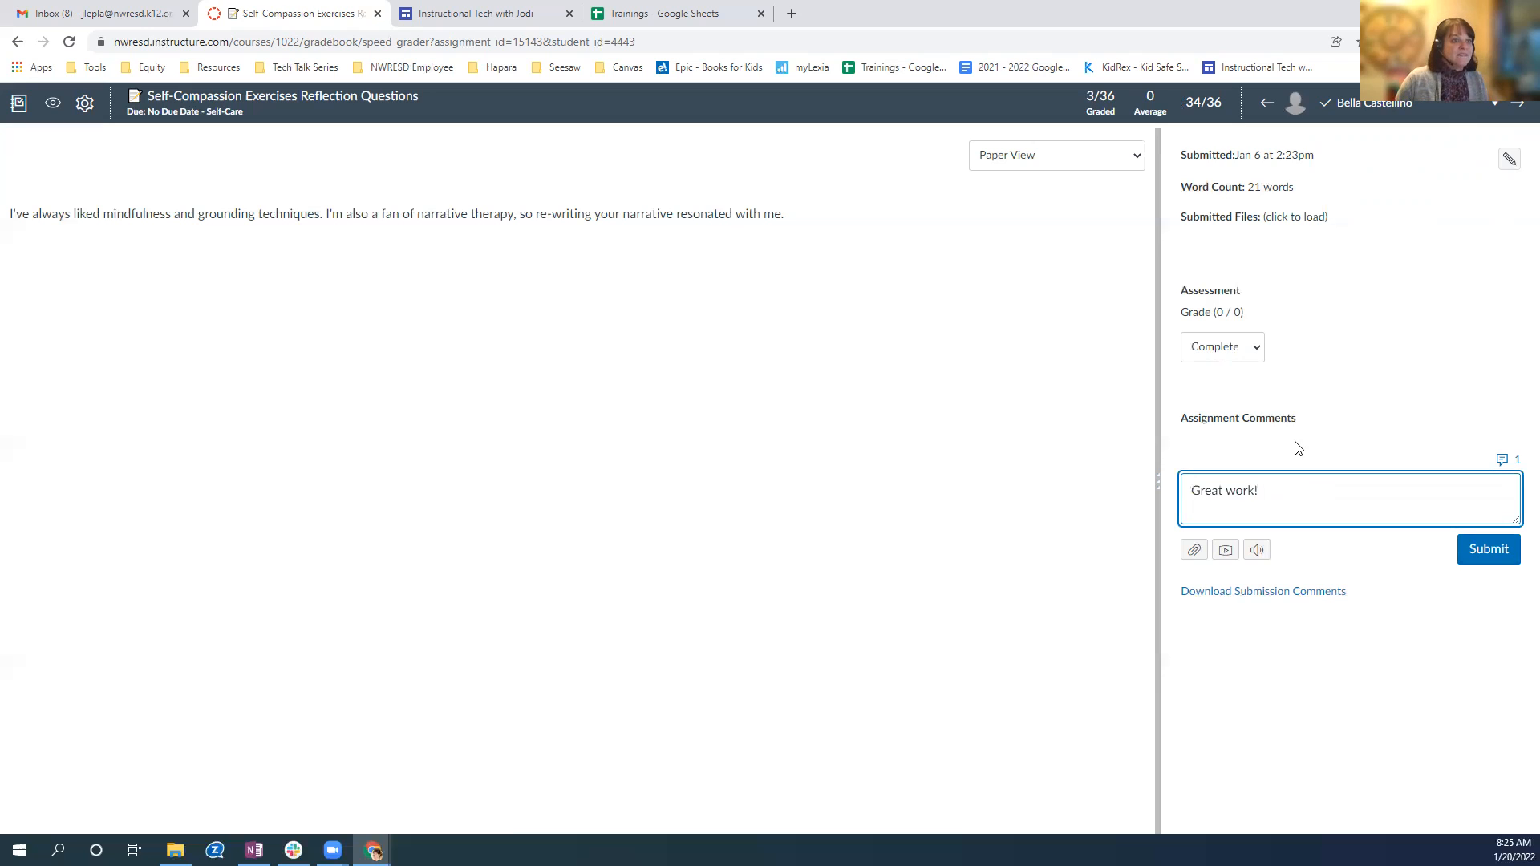
pyautogui.click(1517, 464)
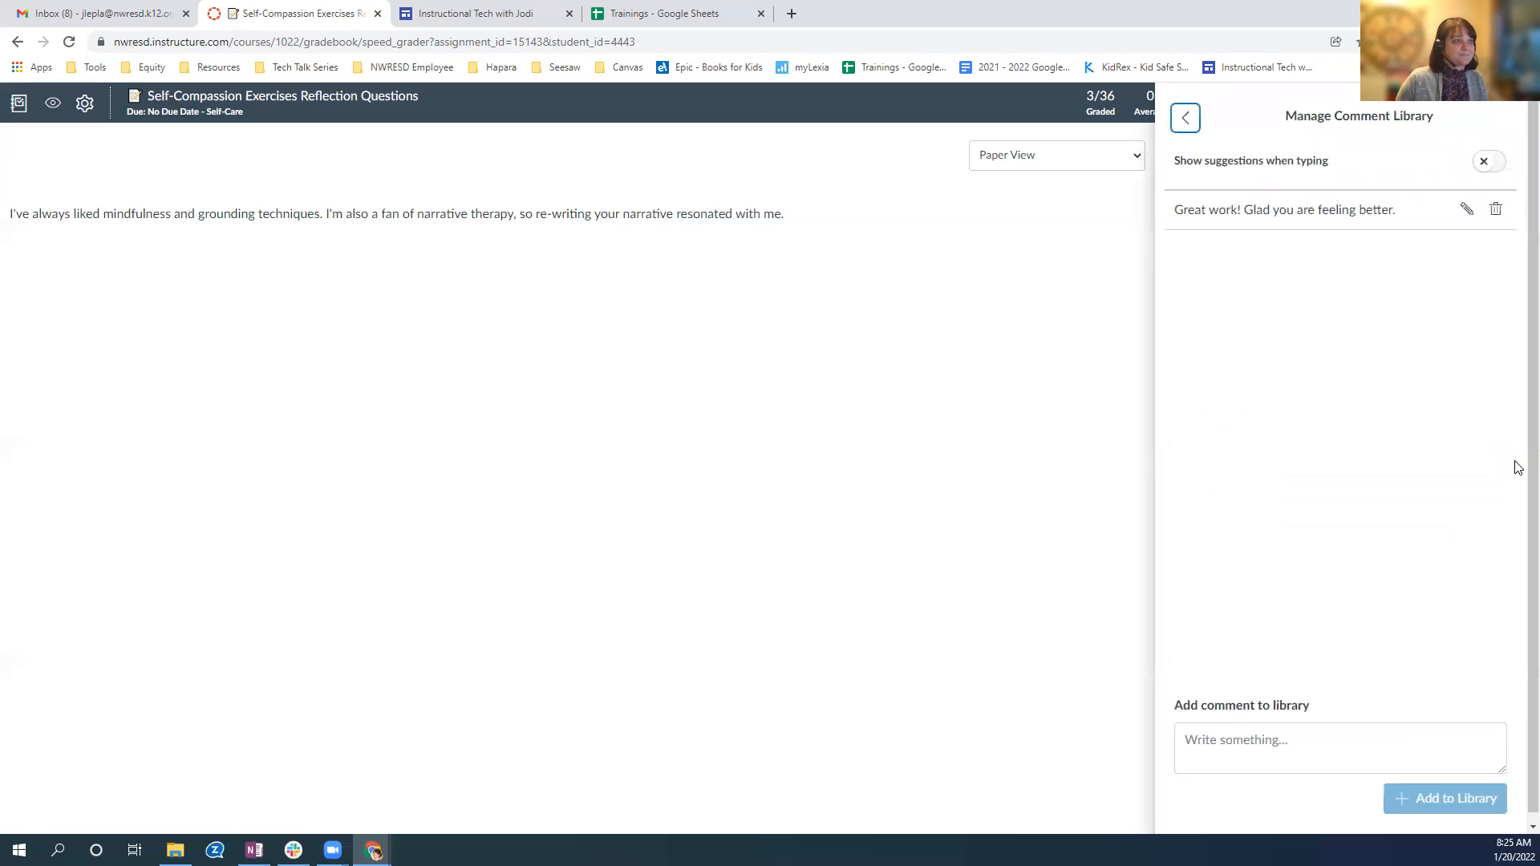
pyautogui.click(1286, 742)
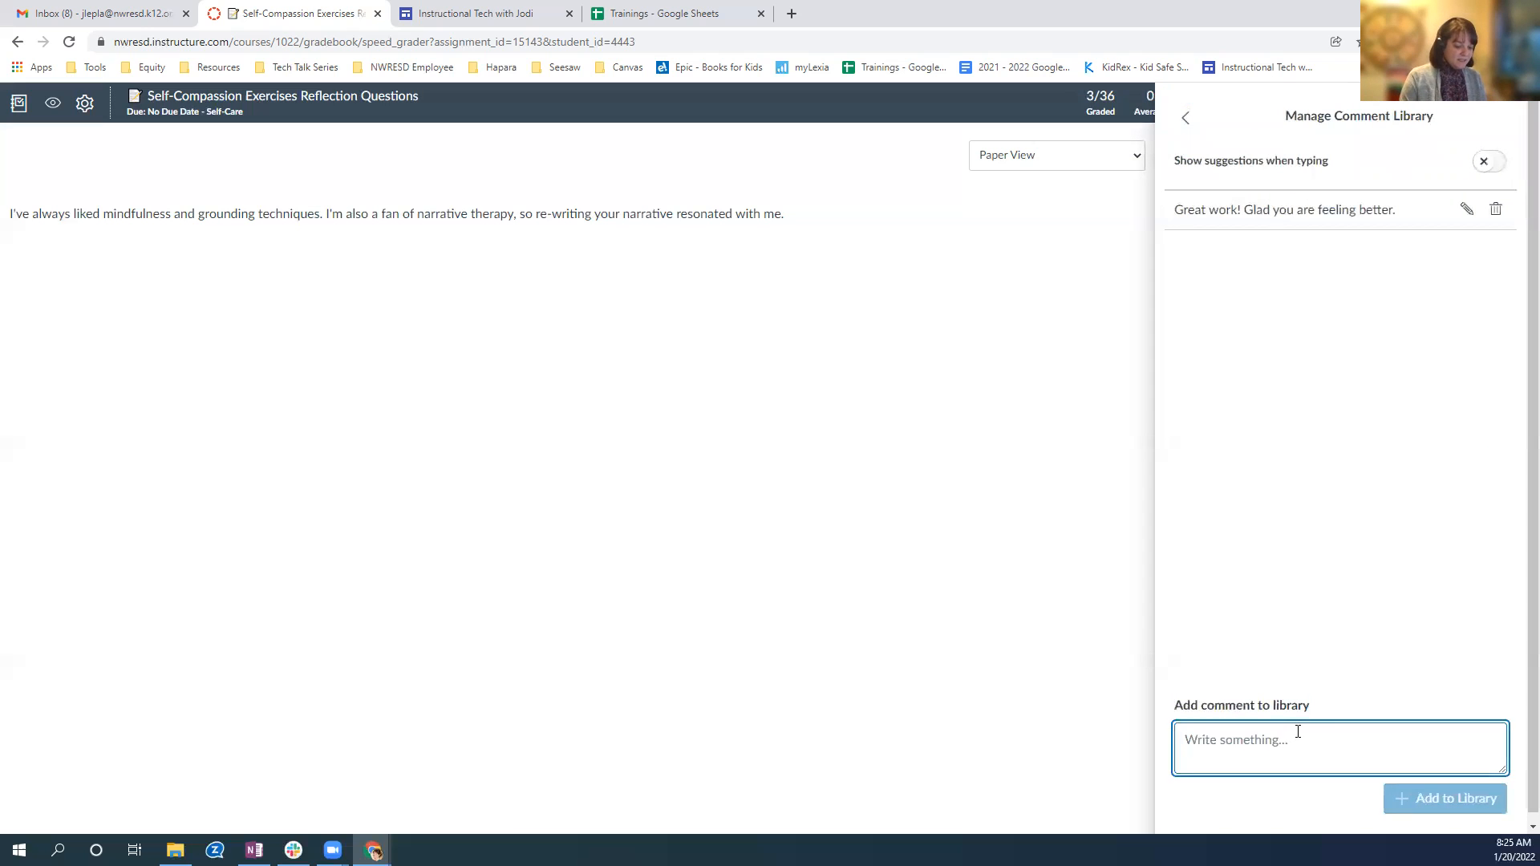
pyautogui.write('Great work!')
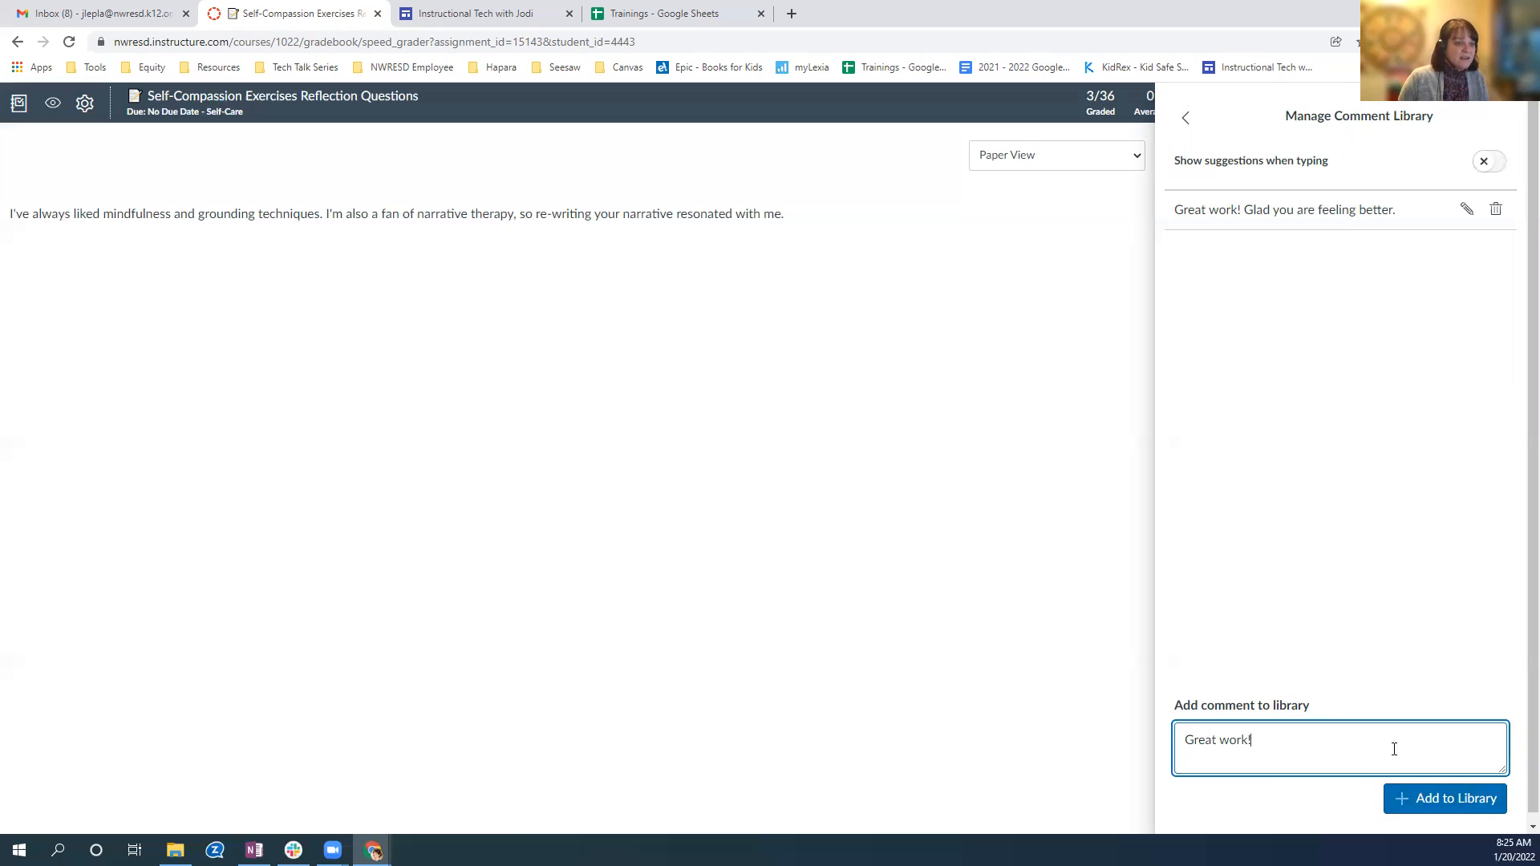
pyautogui.click(1447, 797)
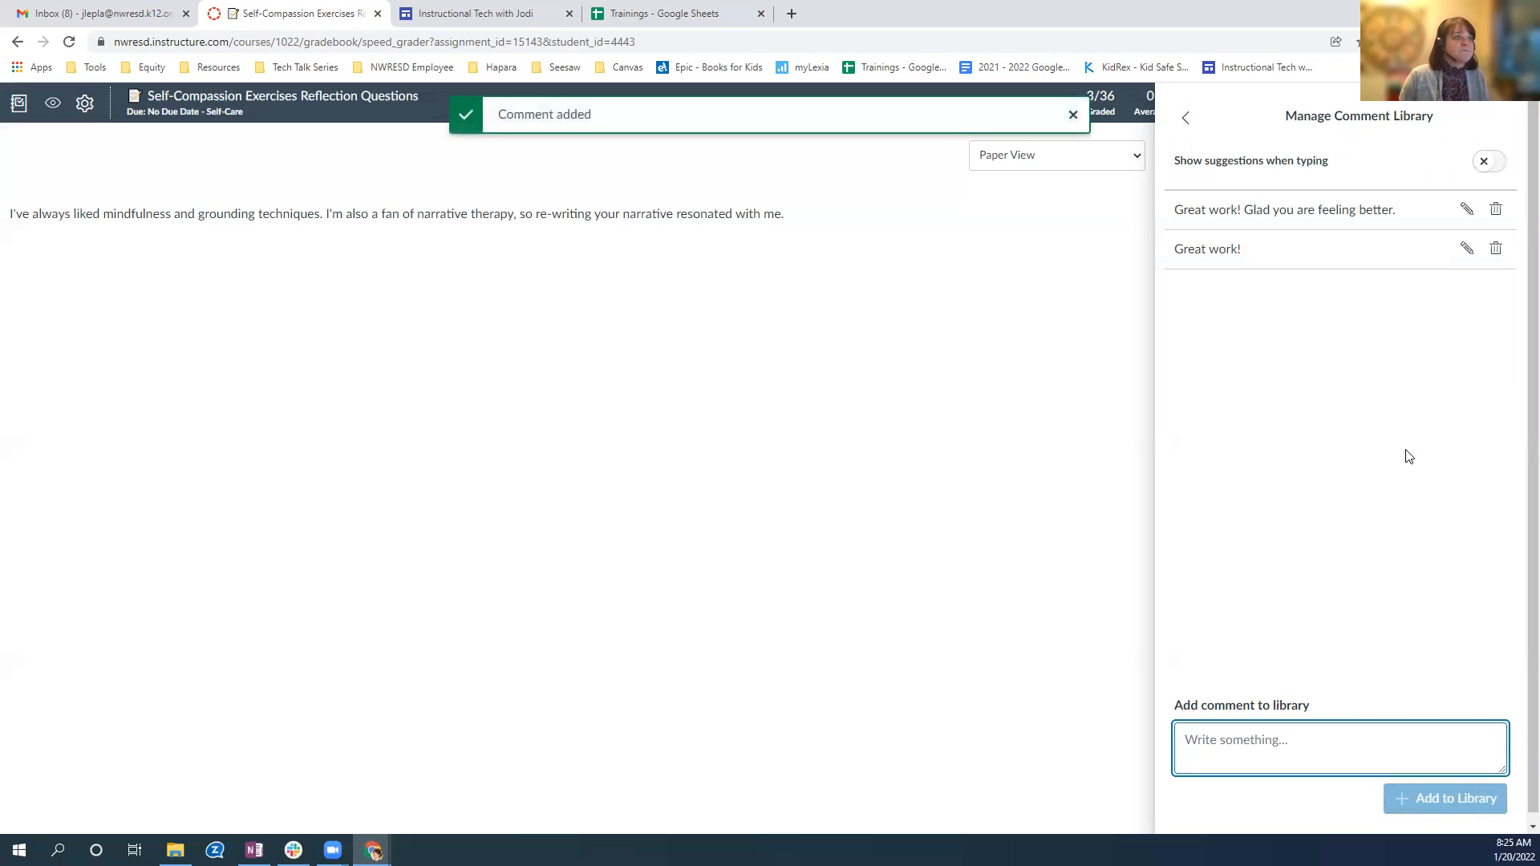
# Step: Enable showing comment library suggestions when typing and return to the submission
pyautogui.click(1497, 168)
pyautogui.click(1417, 565)
pyautogui.click(1187, 119)
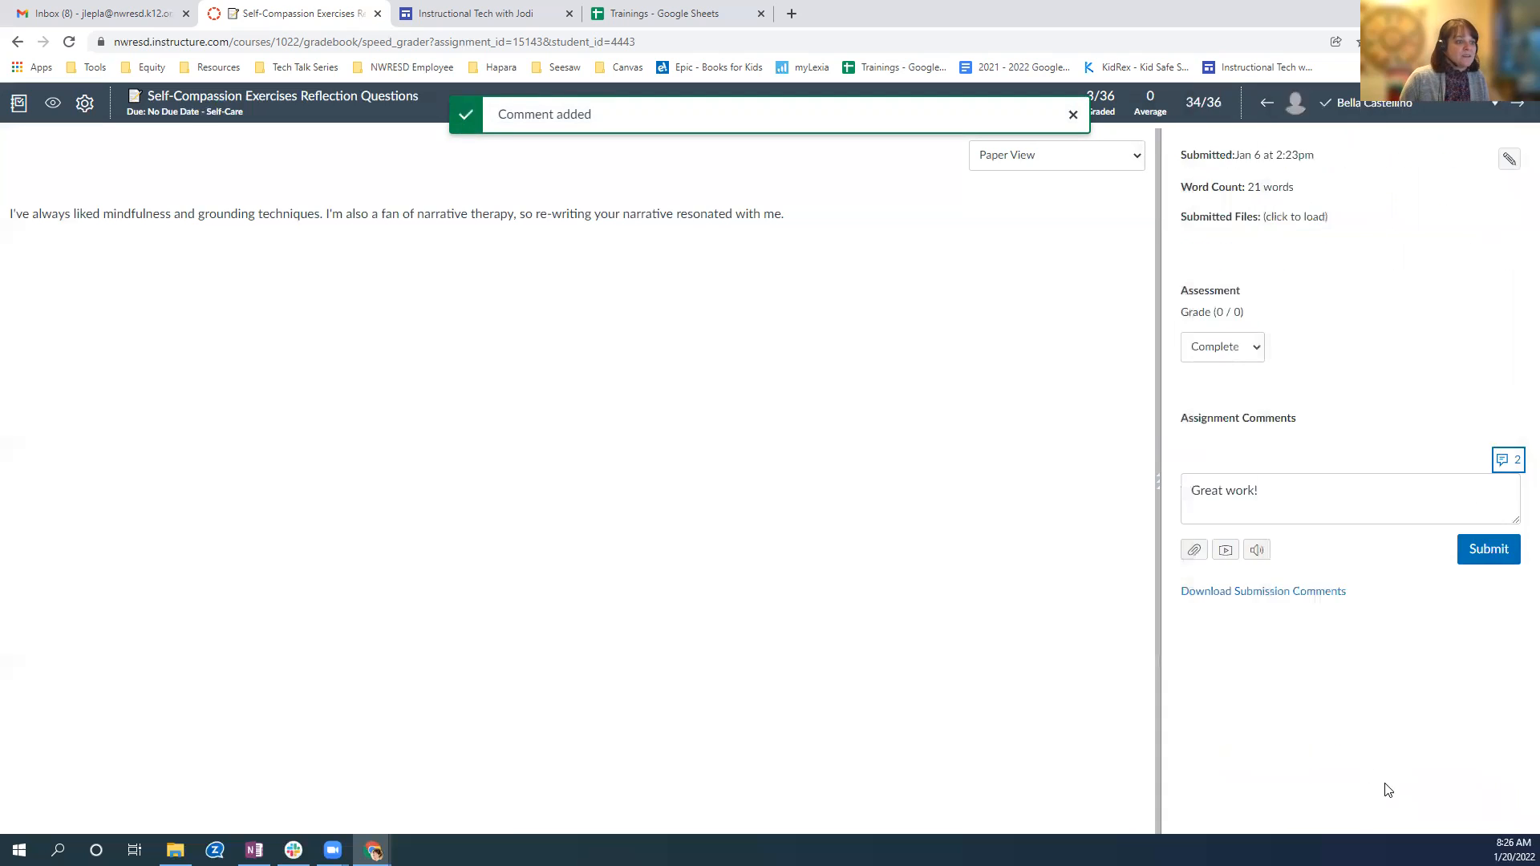
# Step: Replace the draft comment with the library suggestion "Great work! Glad you are feeling better."
pyautogui.moveTo(1276, 489); pyautogui.dragTo(1158, 492)
pyautogui.press('BackSpace')
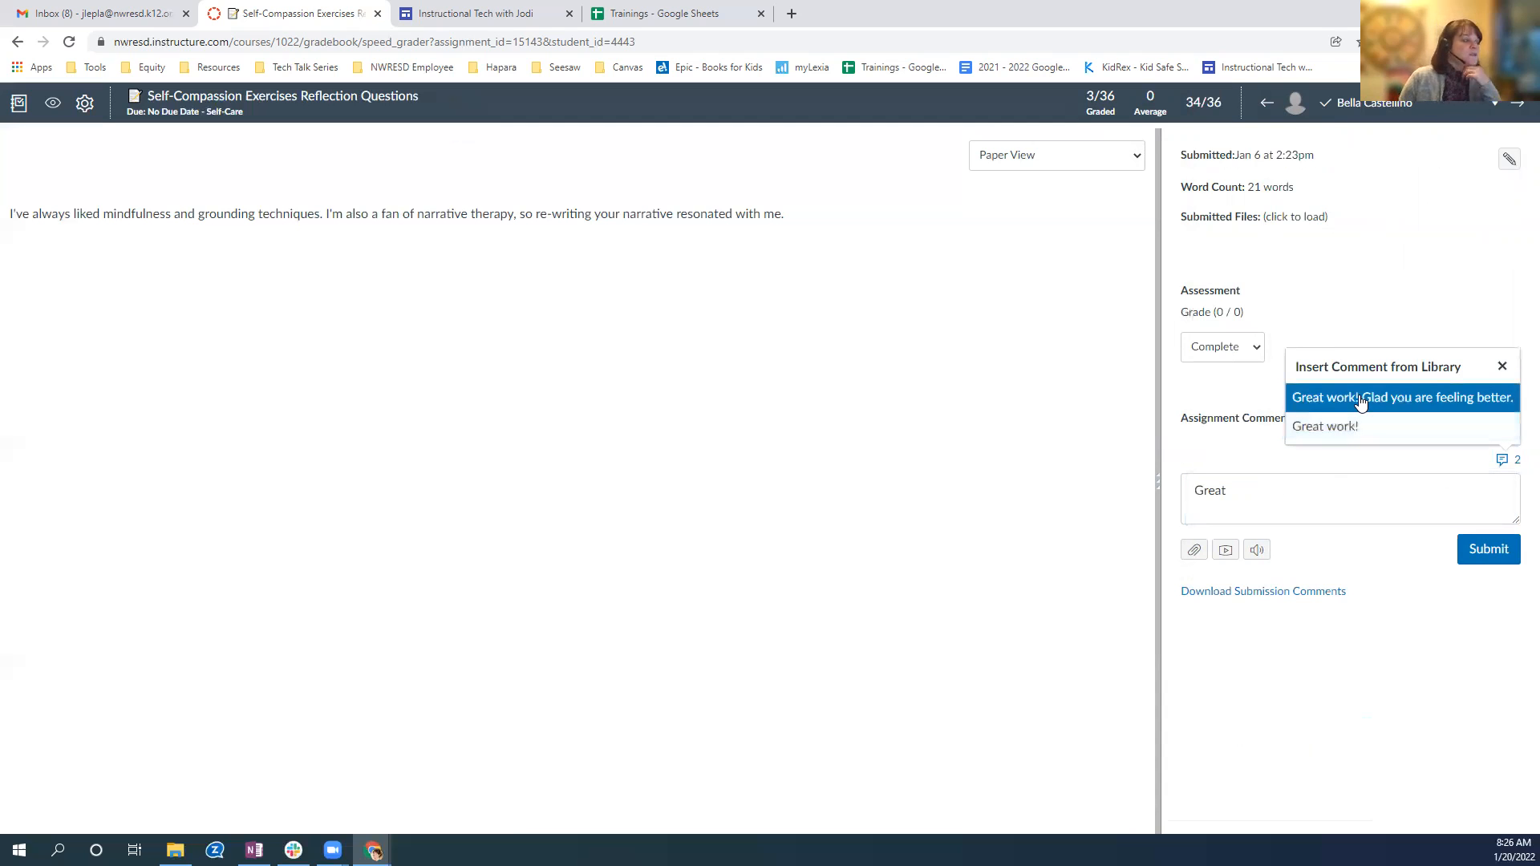
pyautogui.click(1361, 401)
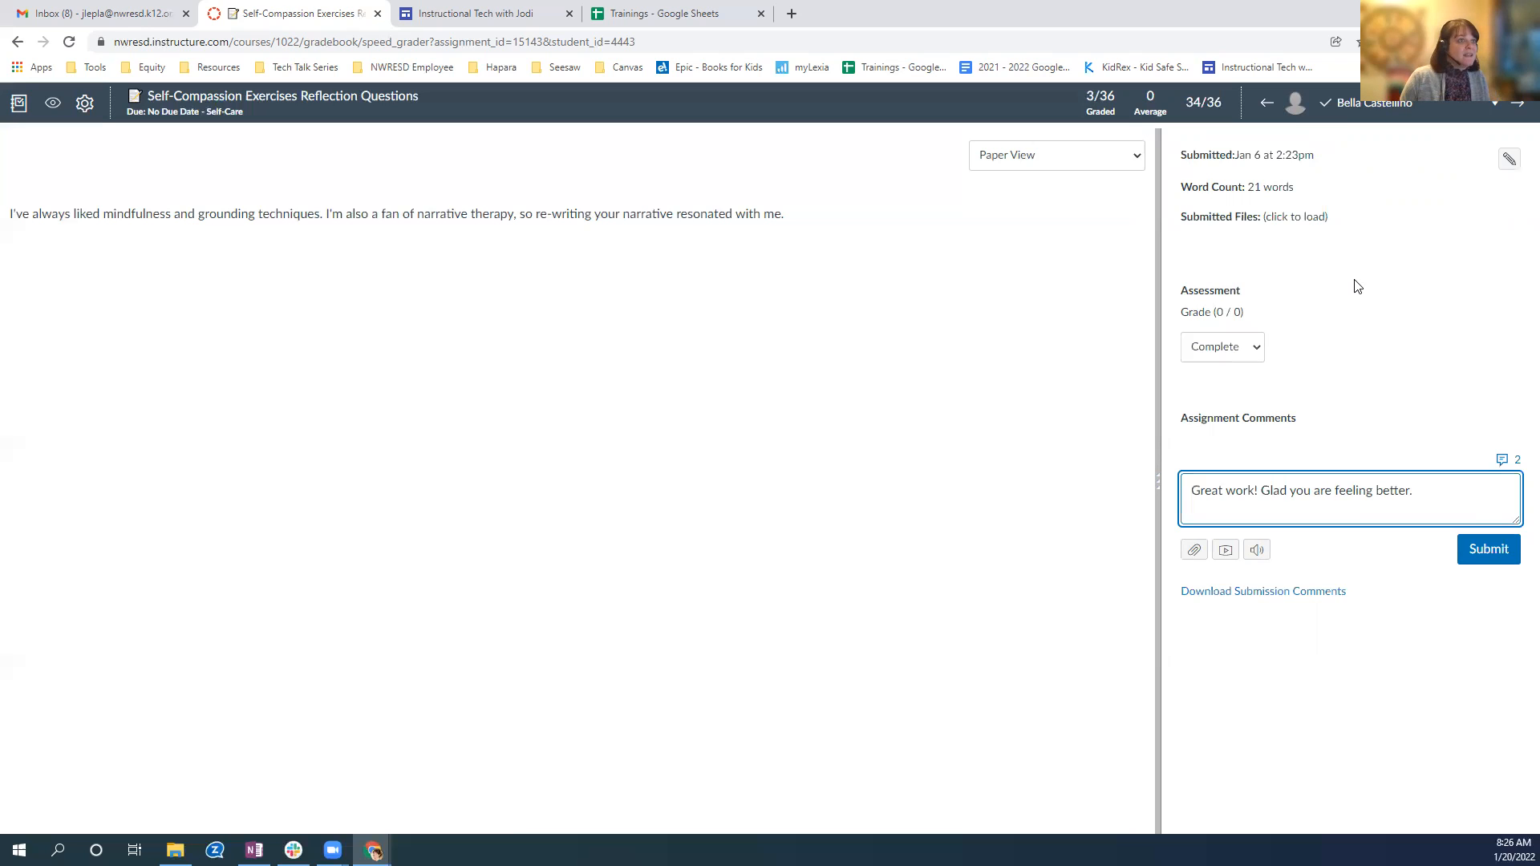
# Step: Try to leave for the gradebook, stay on the submission instead, and delete the auto-saved draft comment
pyautogui.click(17, 106)
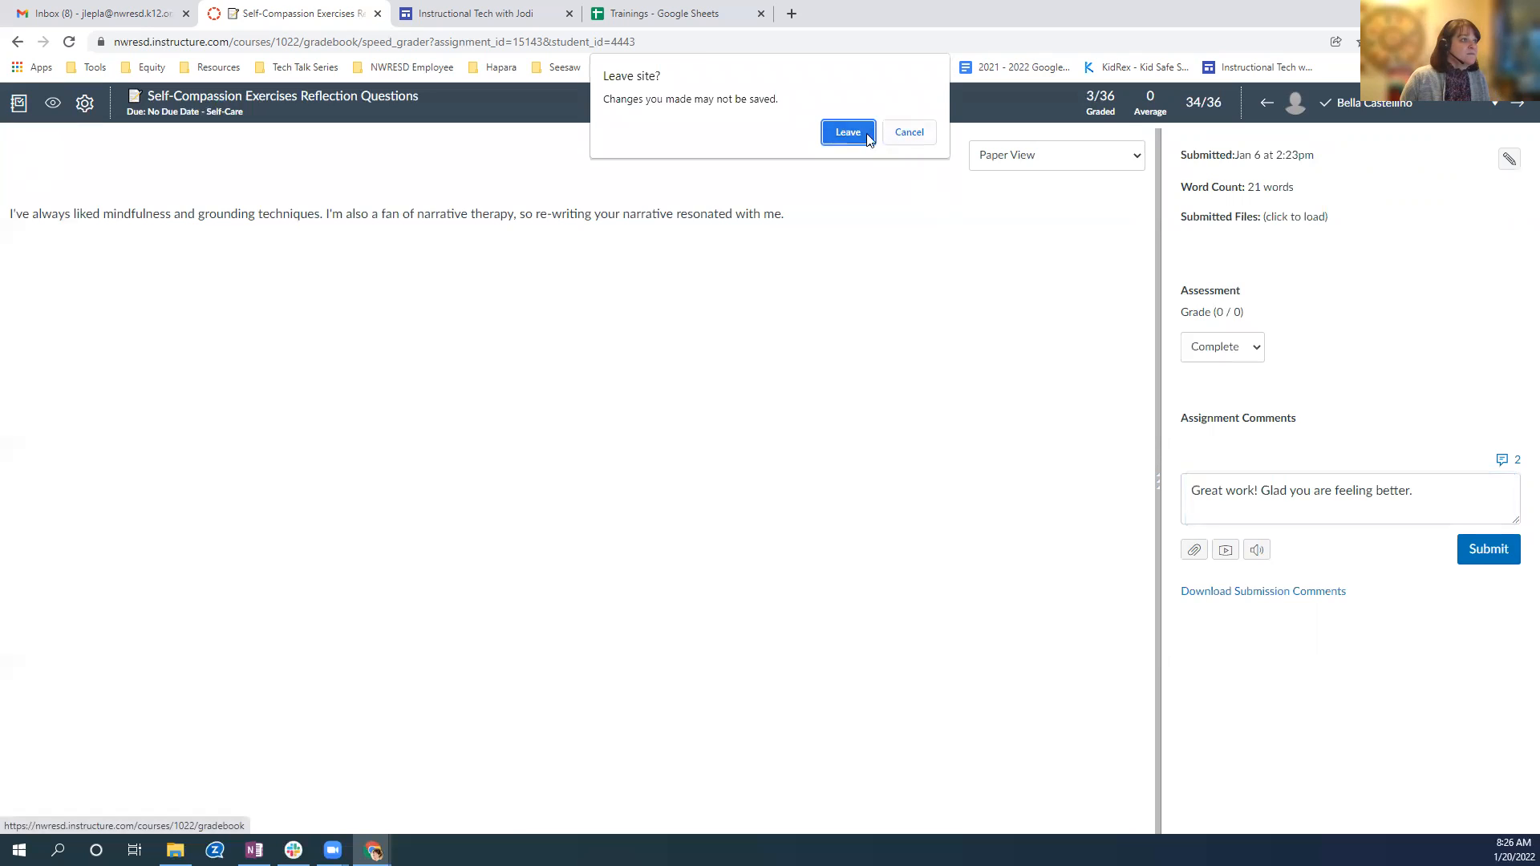
pyautogui.click(913, 136)
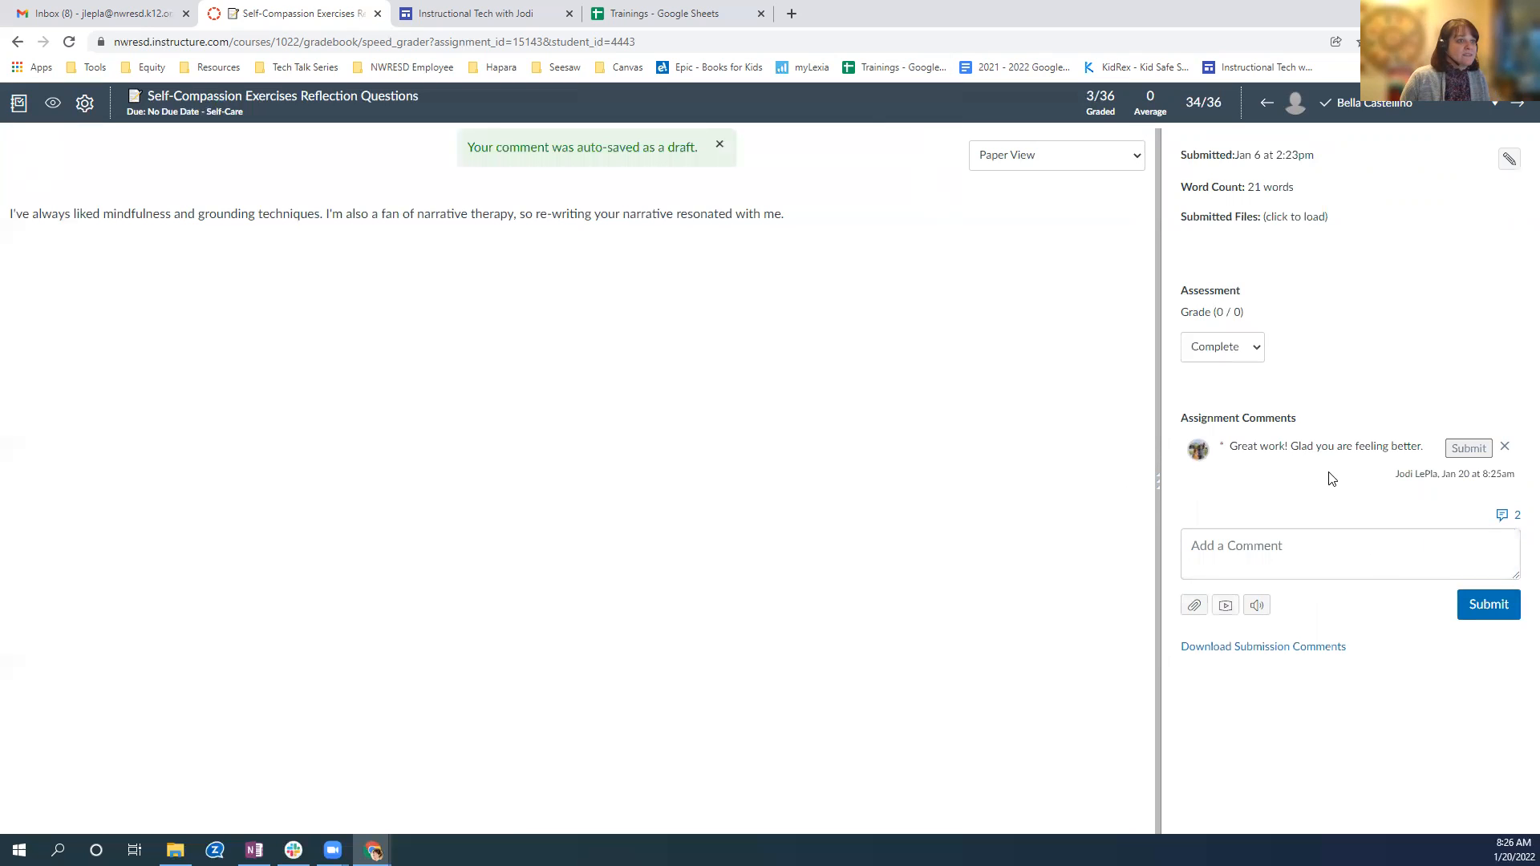
pyautogui.click(1505, 446)
pyautogui.click(848, 133)
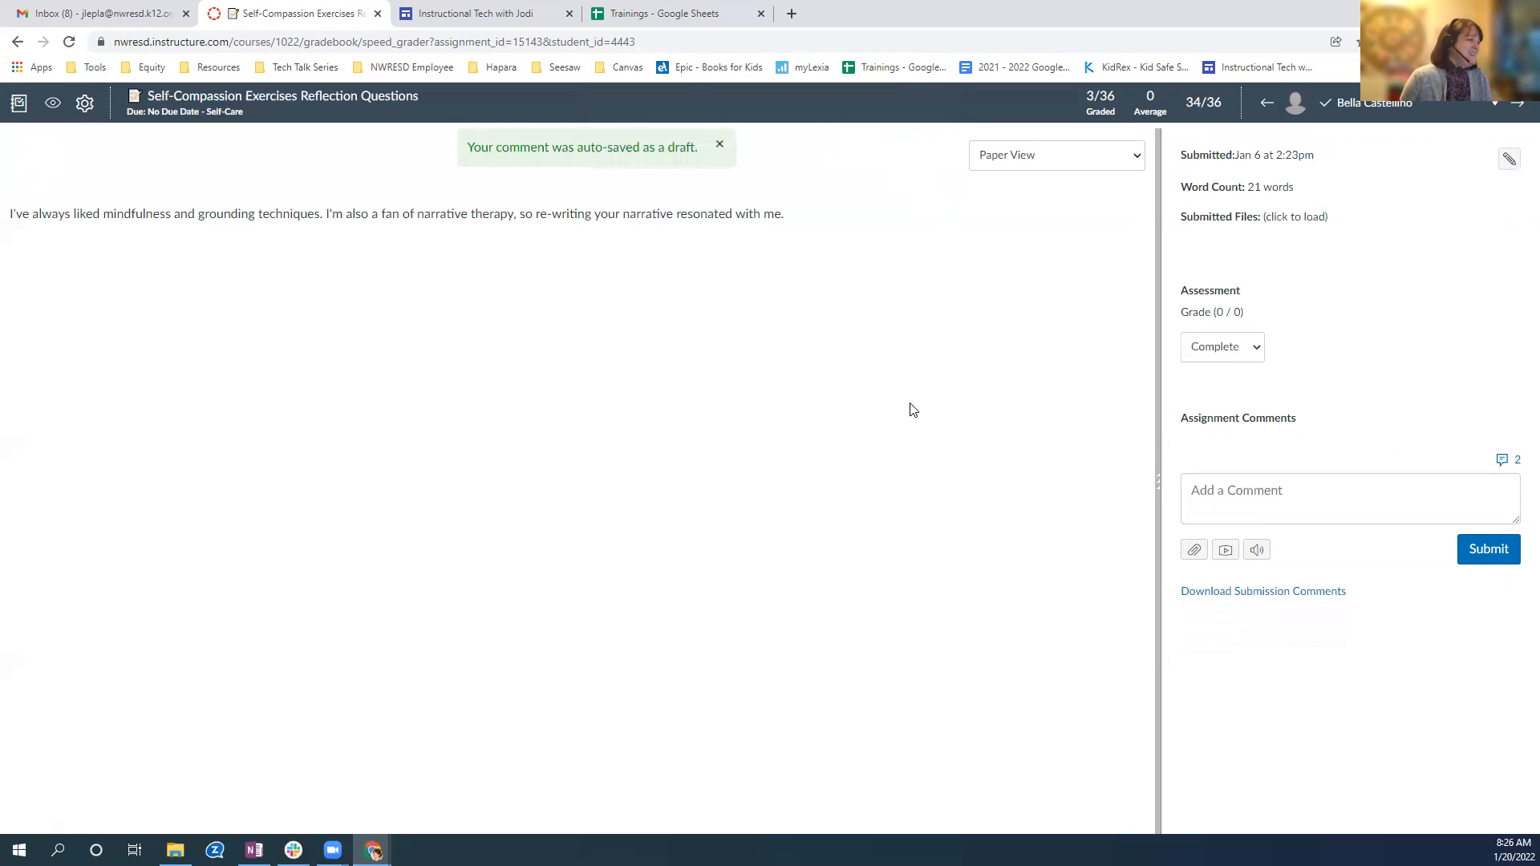
# Step: Return to the gradebook and view the grade details of the ungraded submission in the first Mindful Moment column, then close them
pyautogui.click(19, 105)
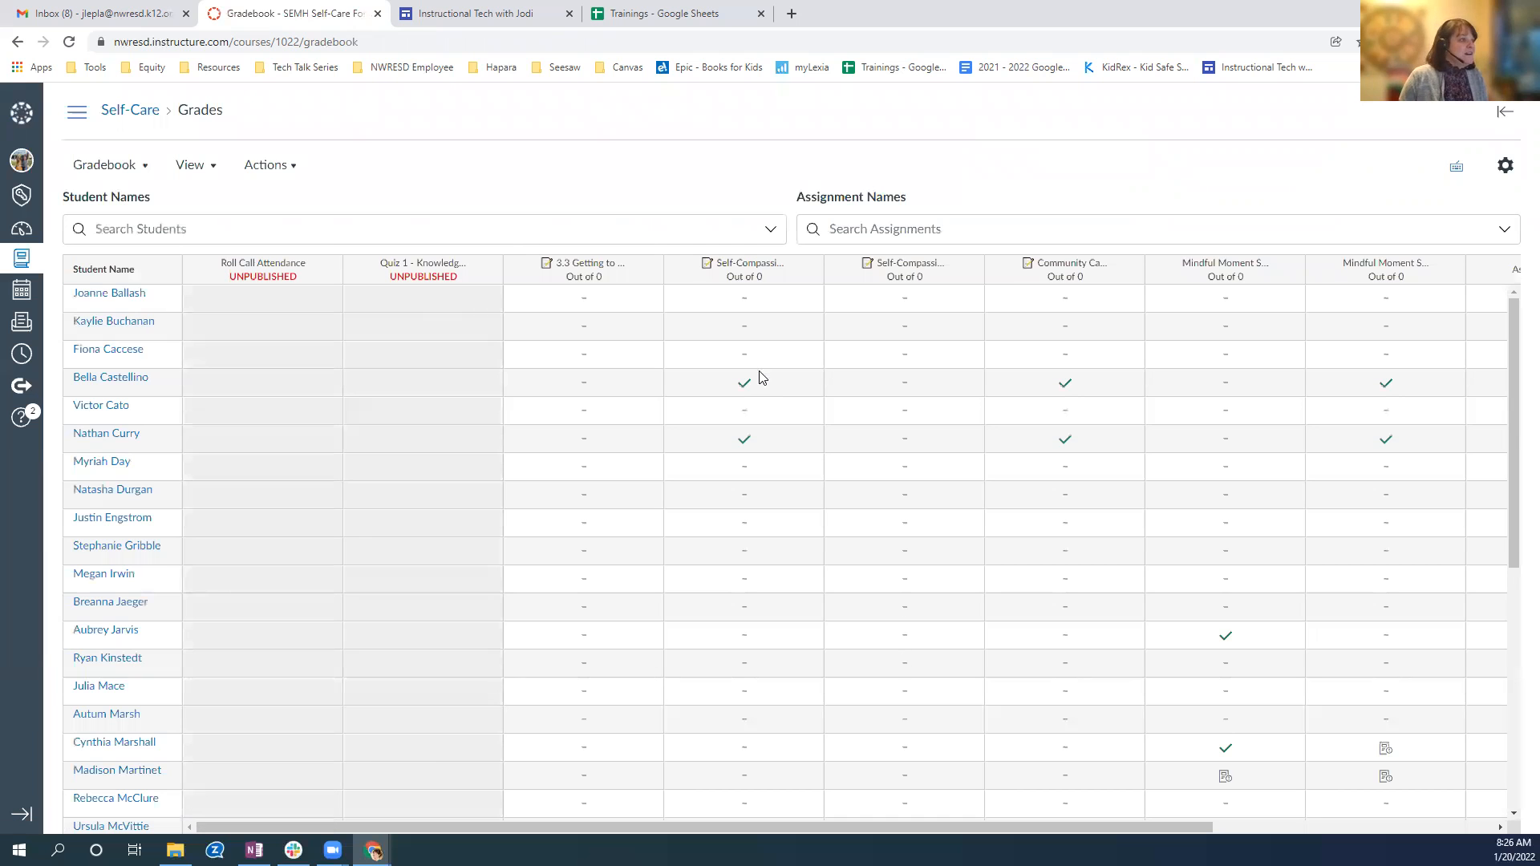
pyautogui.moveTo(722, 831); pyautogui.dragTo(939, 820)
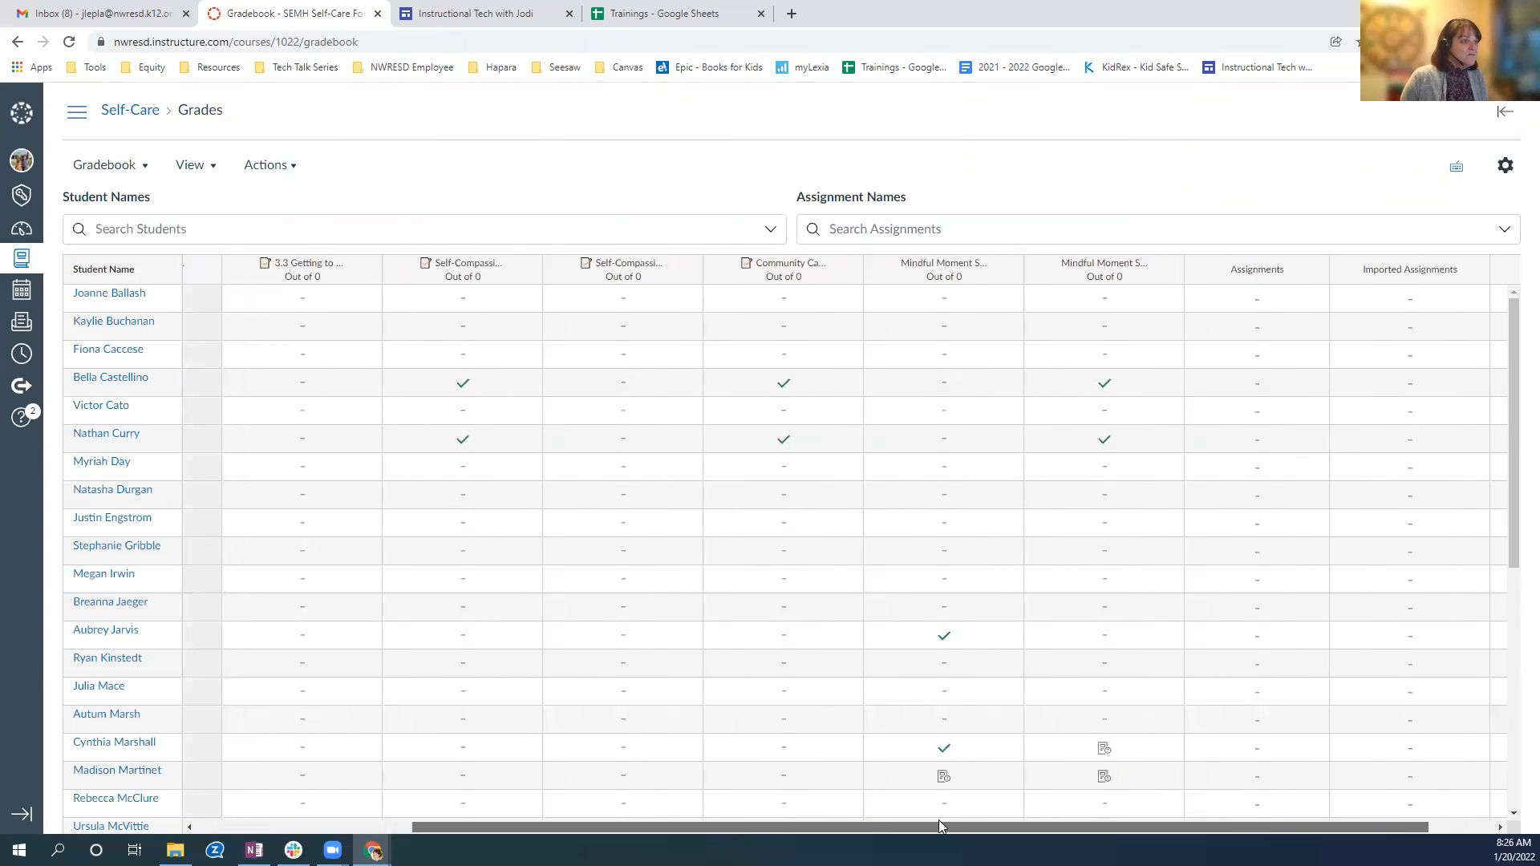
pyautogui.scroll(-2, 1014, 515)
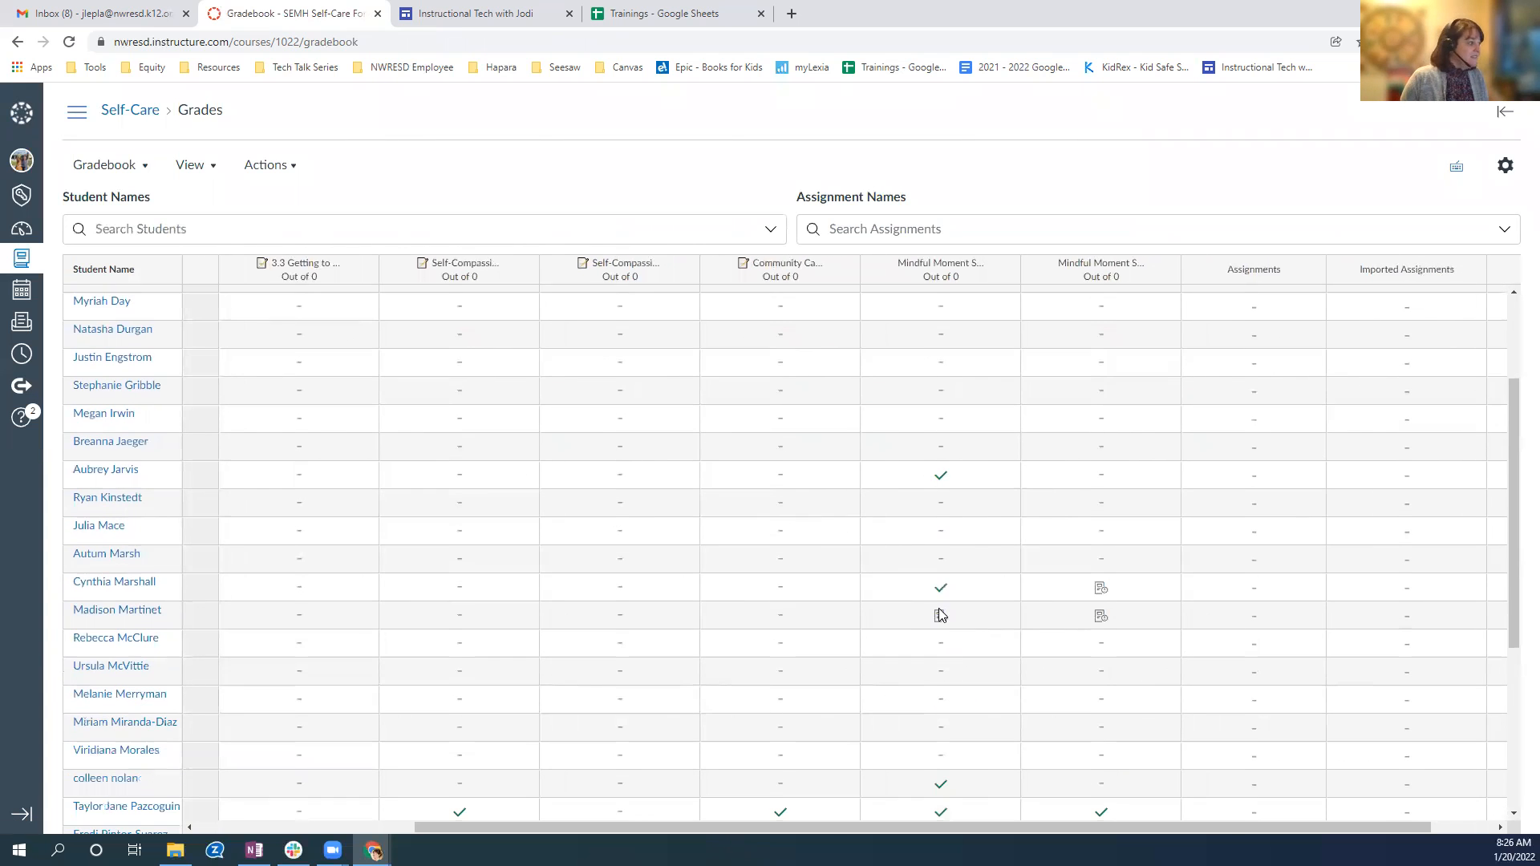
pyautogui.click(978, 620)
pyautogui.click(1008, 618)
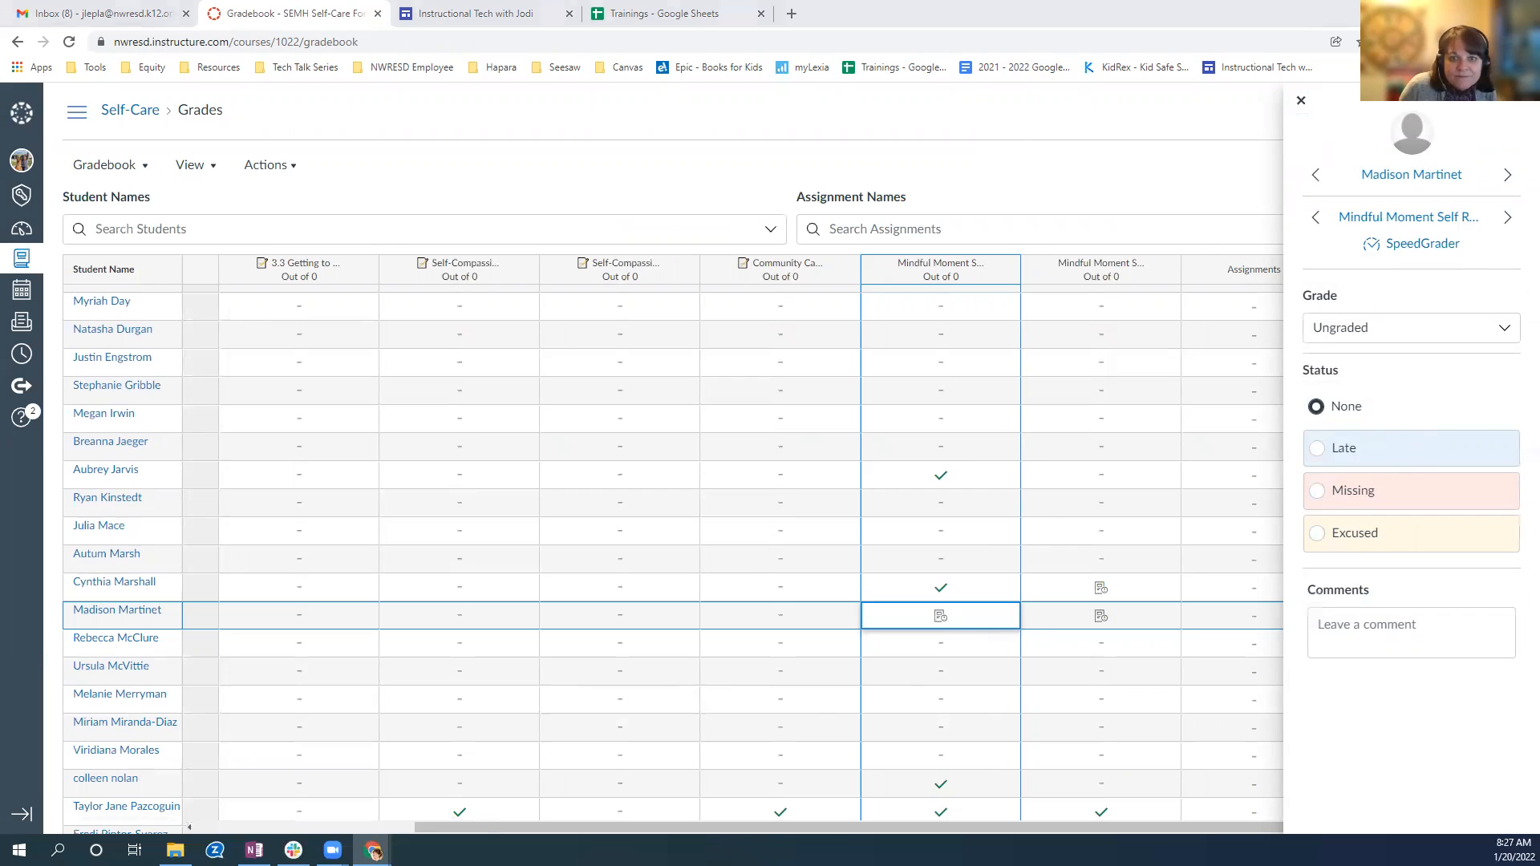
pyautogui.press('Escape')
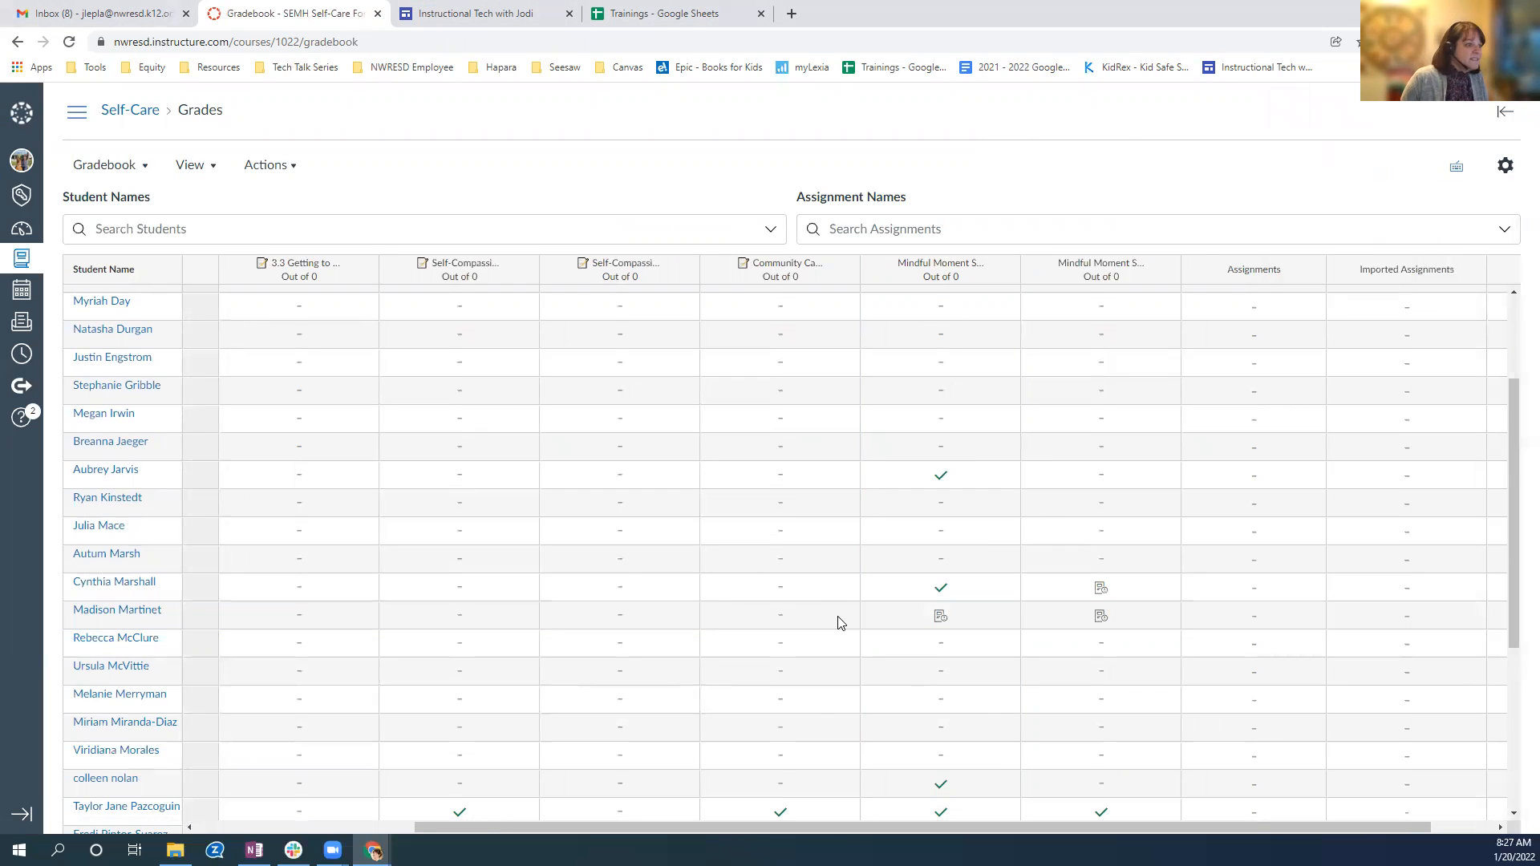
# Step: Open the same ungraded Mindful Moment Self Reflection submission in SpeedGrader from its grade details
pyautogui.click(981, 620)
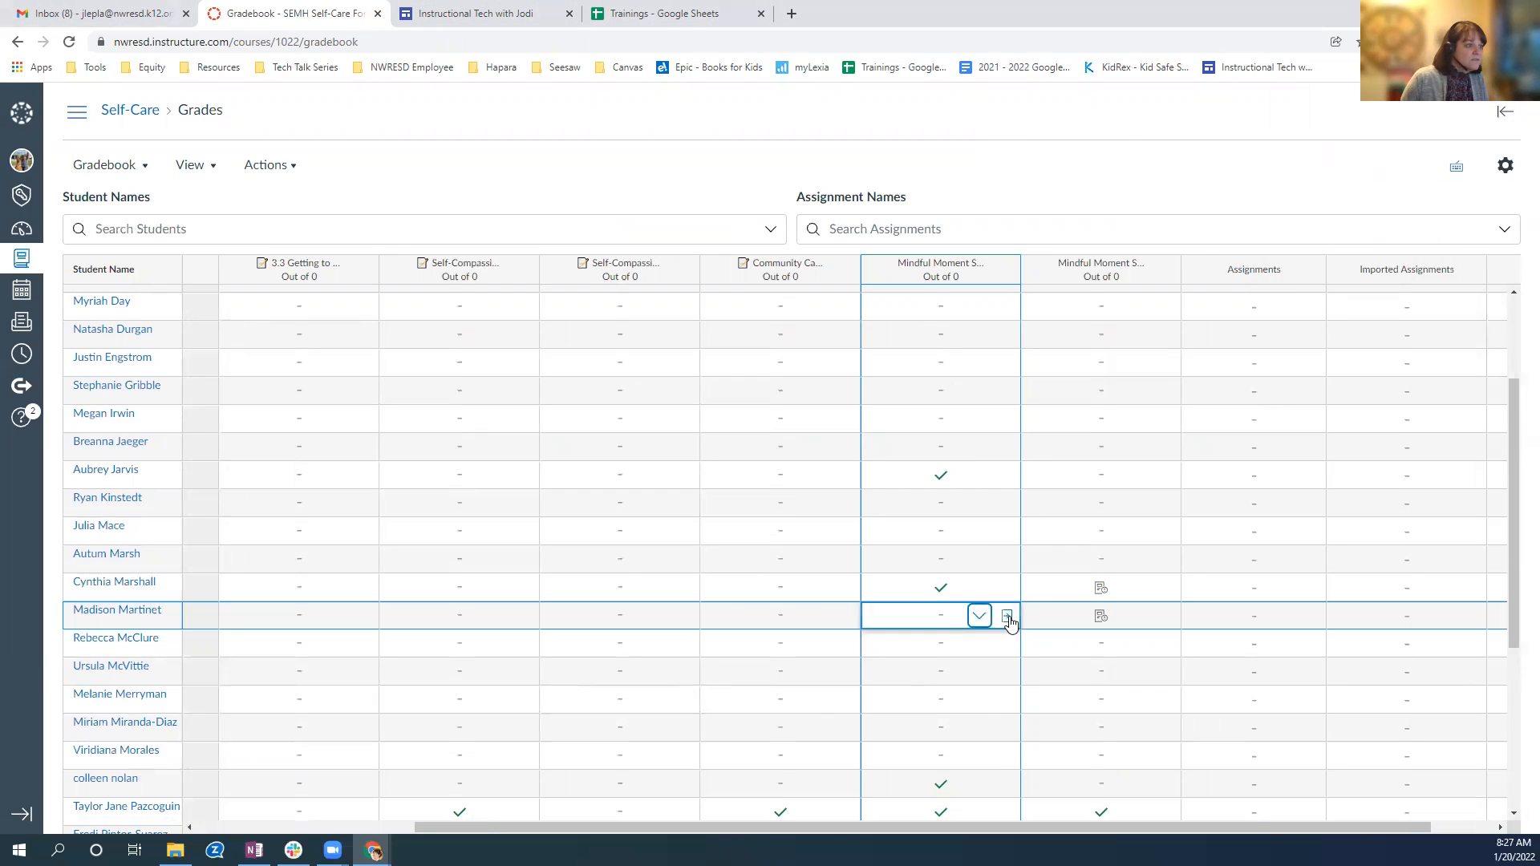
pyautogui.click(1009, 622)
pyautogui.click(1402, 244)
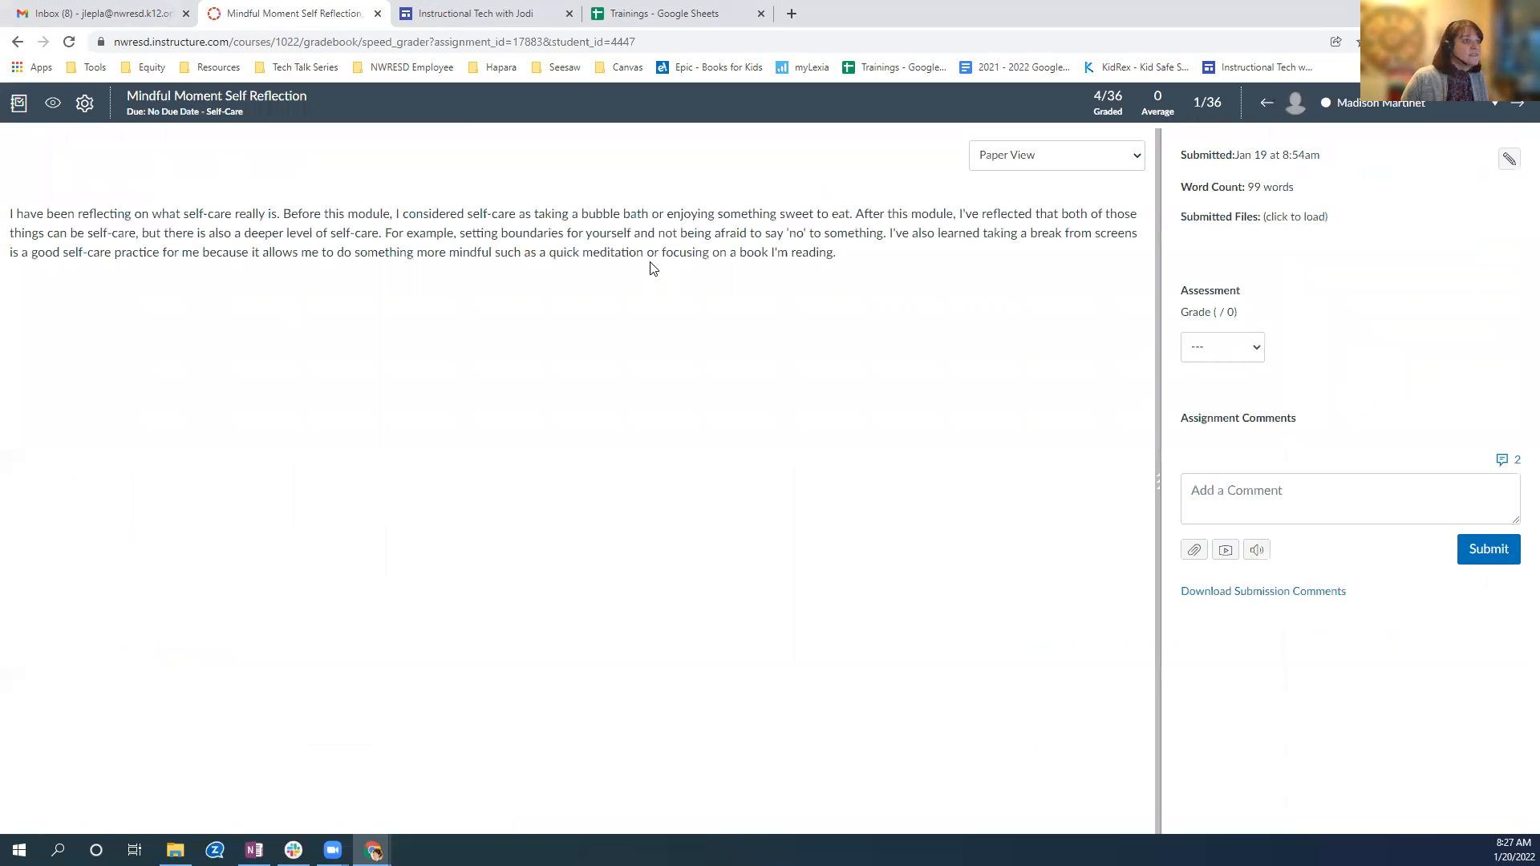
# Step: Check the submission's display view choices and its edit options without changing either
pyautogui.click(1134, 163)
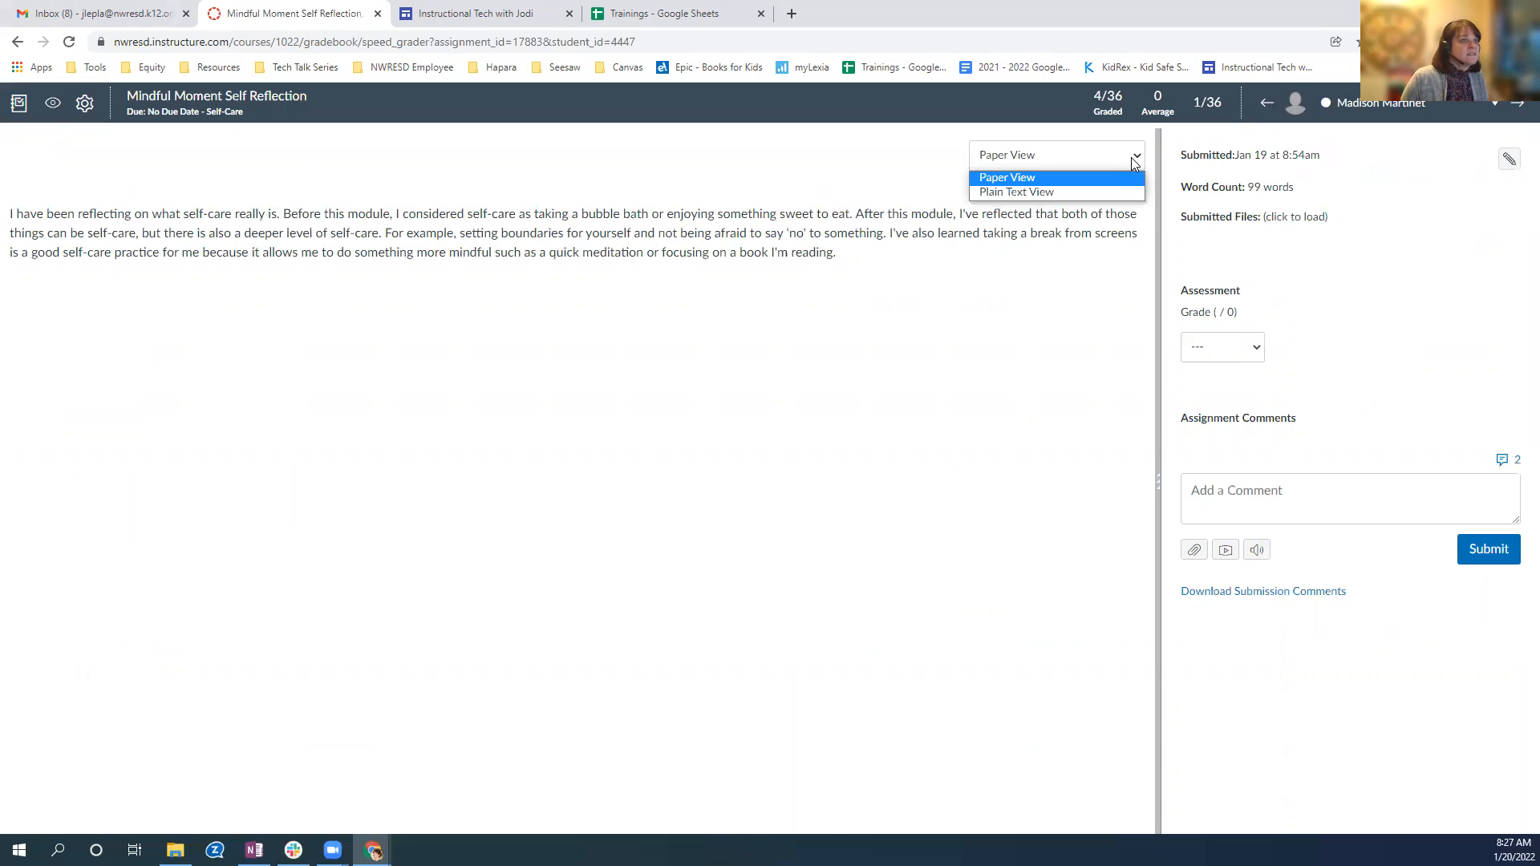
pyautogui.click(1444, 215)
pyautogui.click(1509, 160)
pyautogui.click(1387, 260)
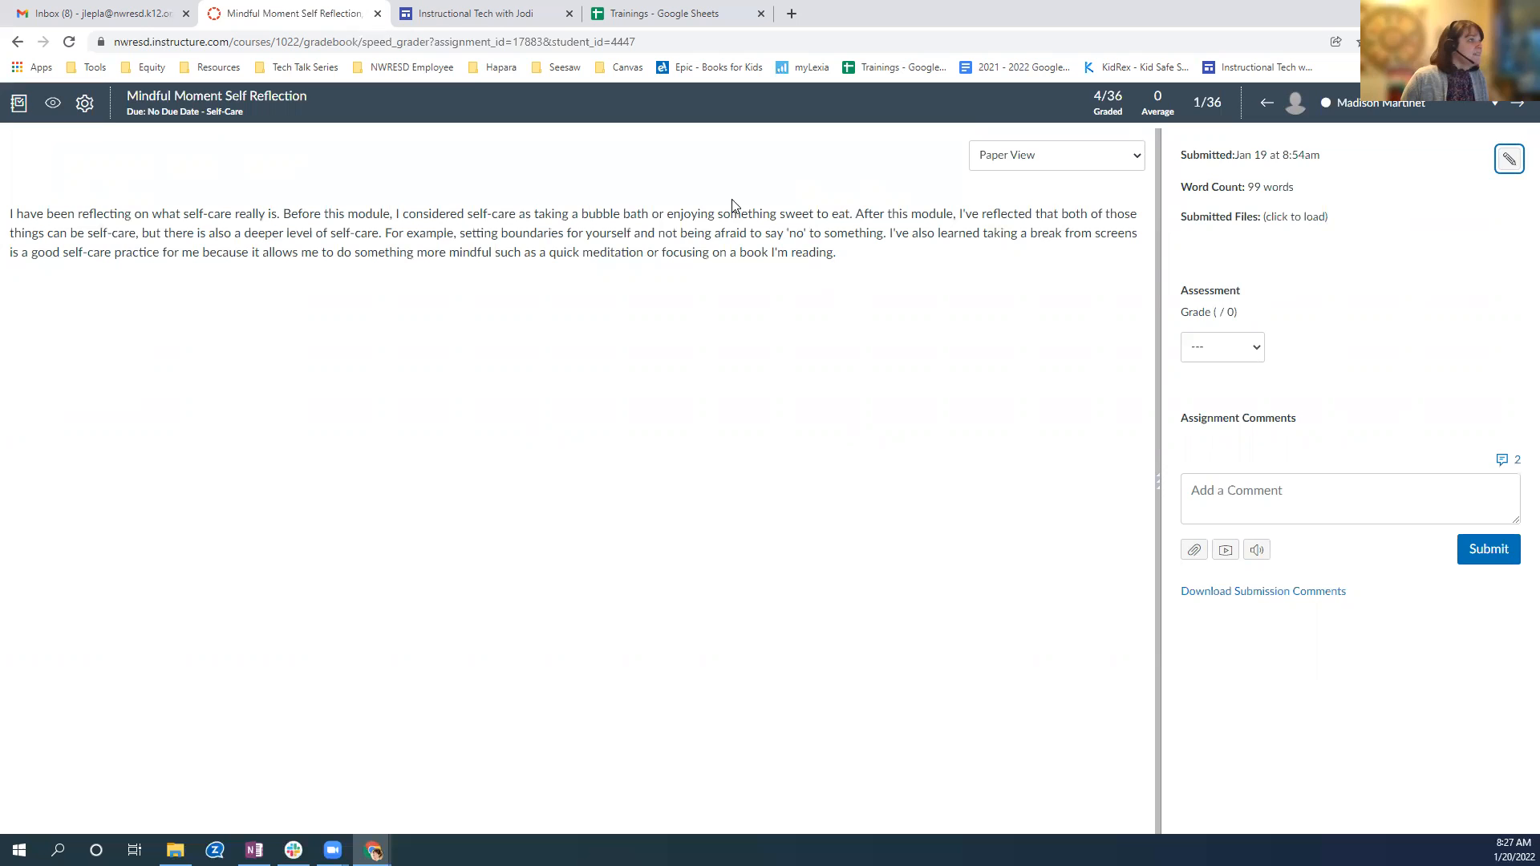
# Step: Switch to the Instructional Tech site in Google Sites, preview it, and open its Google page
pyautogui.click(465, 16)
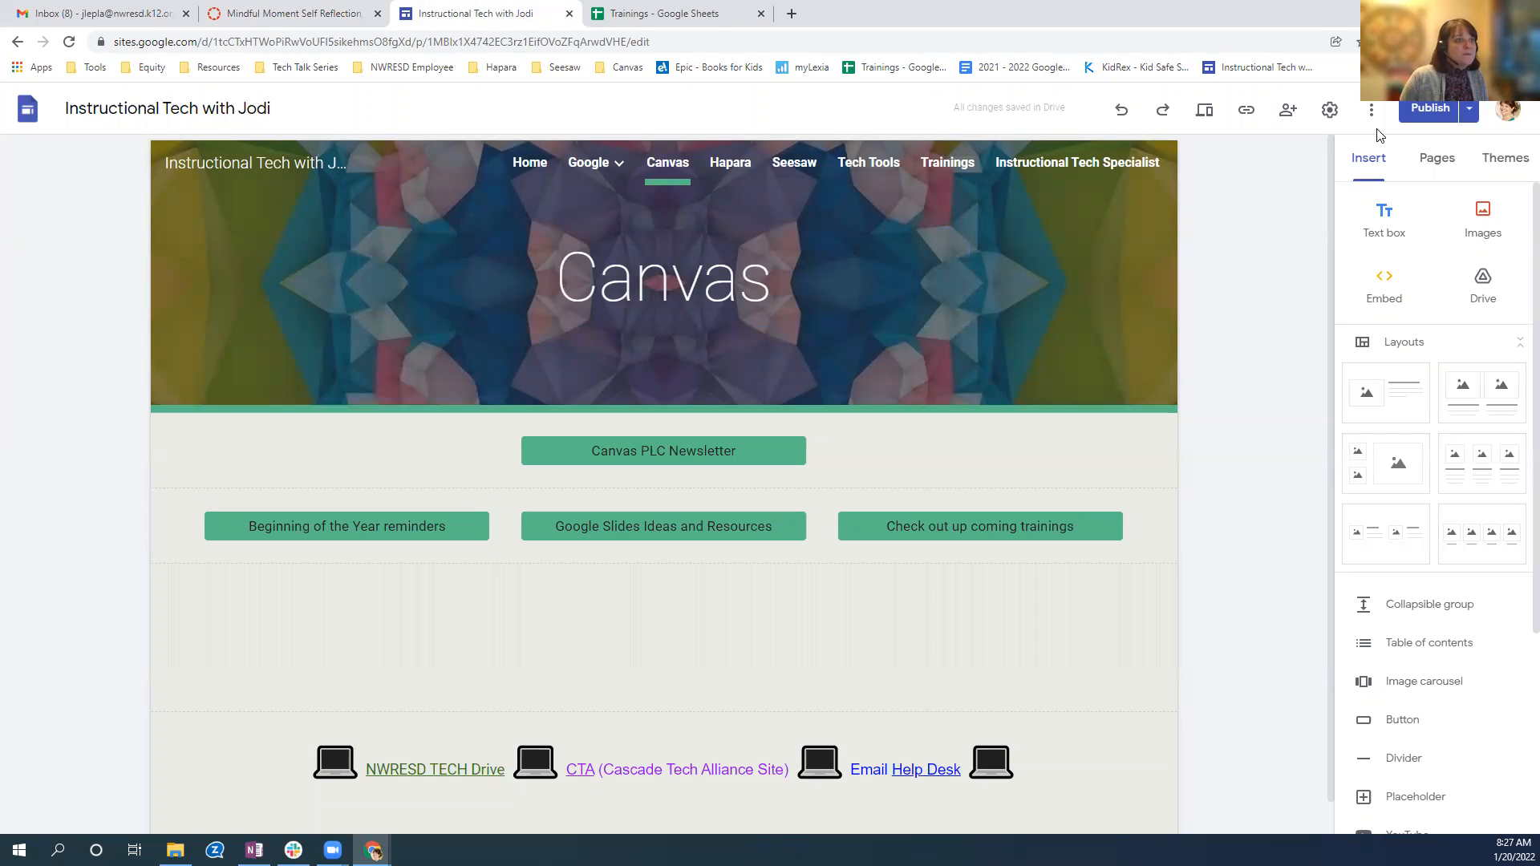
pyautogui.click(1204, 109)
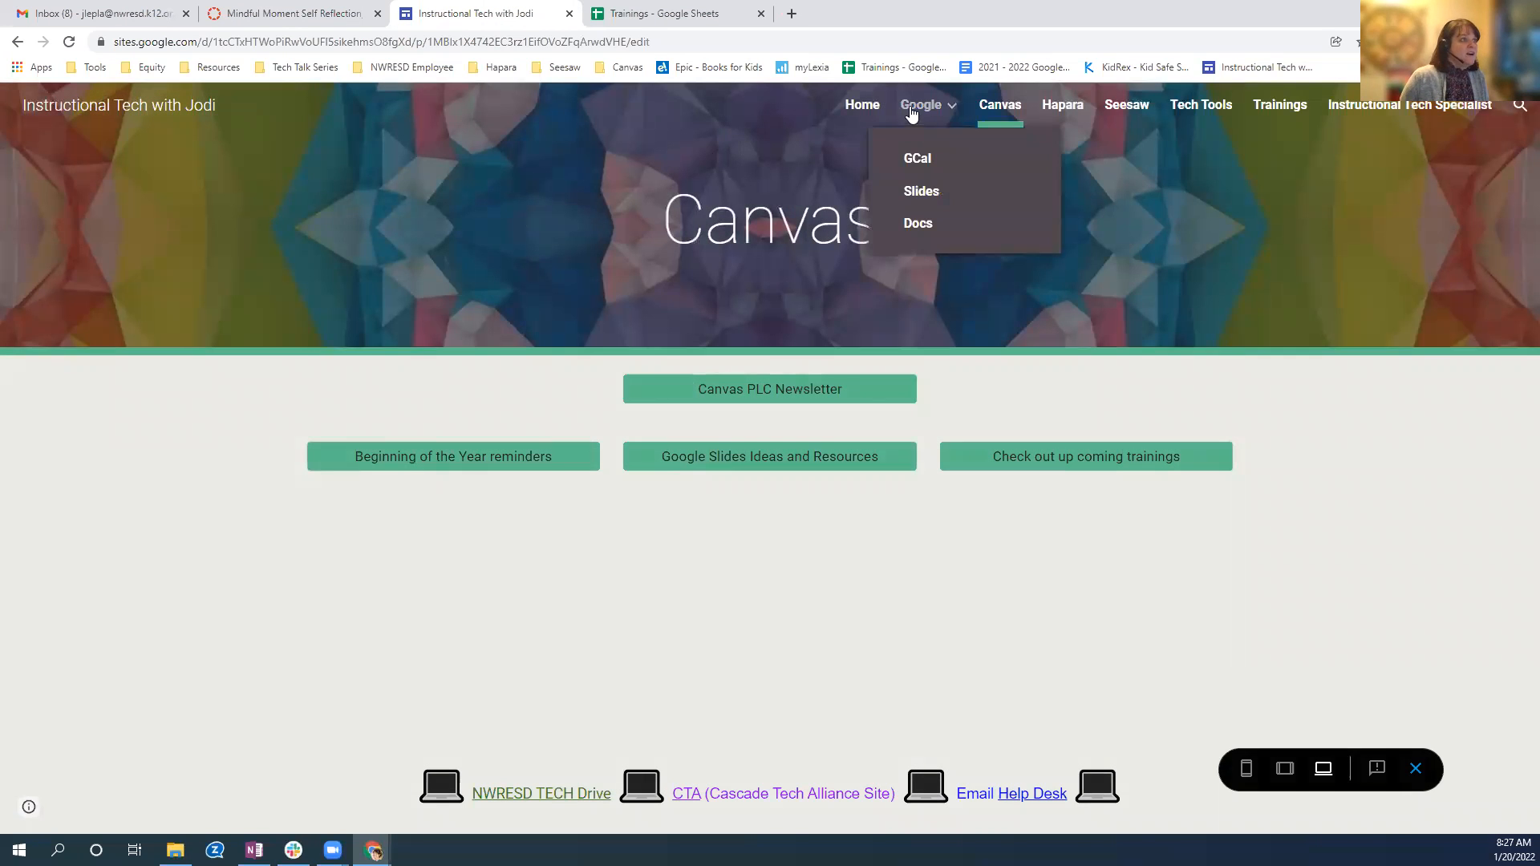
pyautogui.click(917, 110)
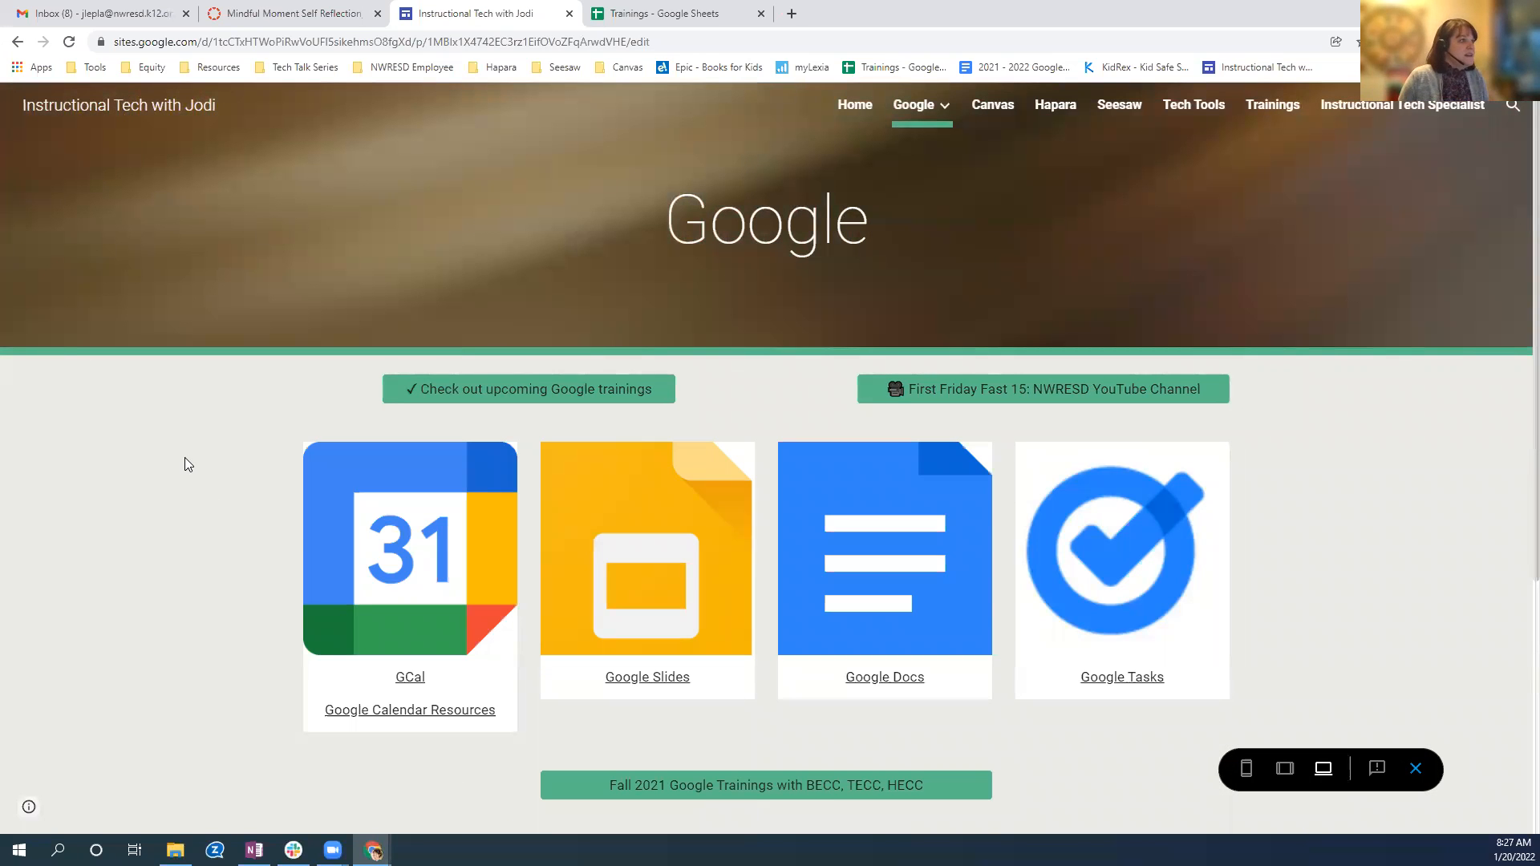
# Step: Open the previewed site's Home page and look over its Temporary Remote Learning 2022 resources
pyautogui.click(855, 106)
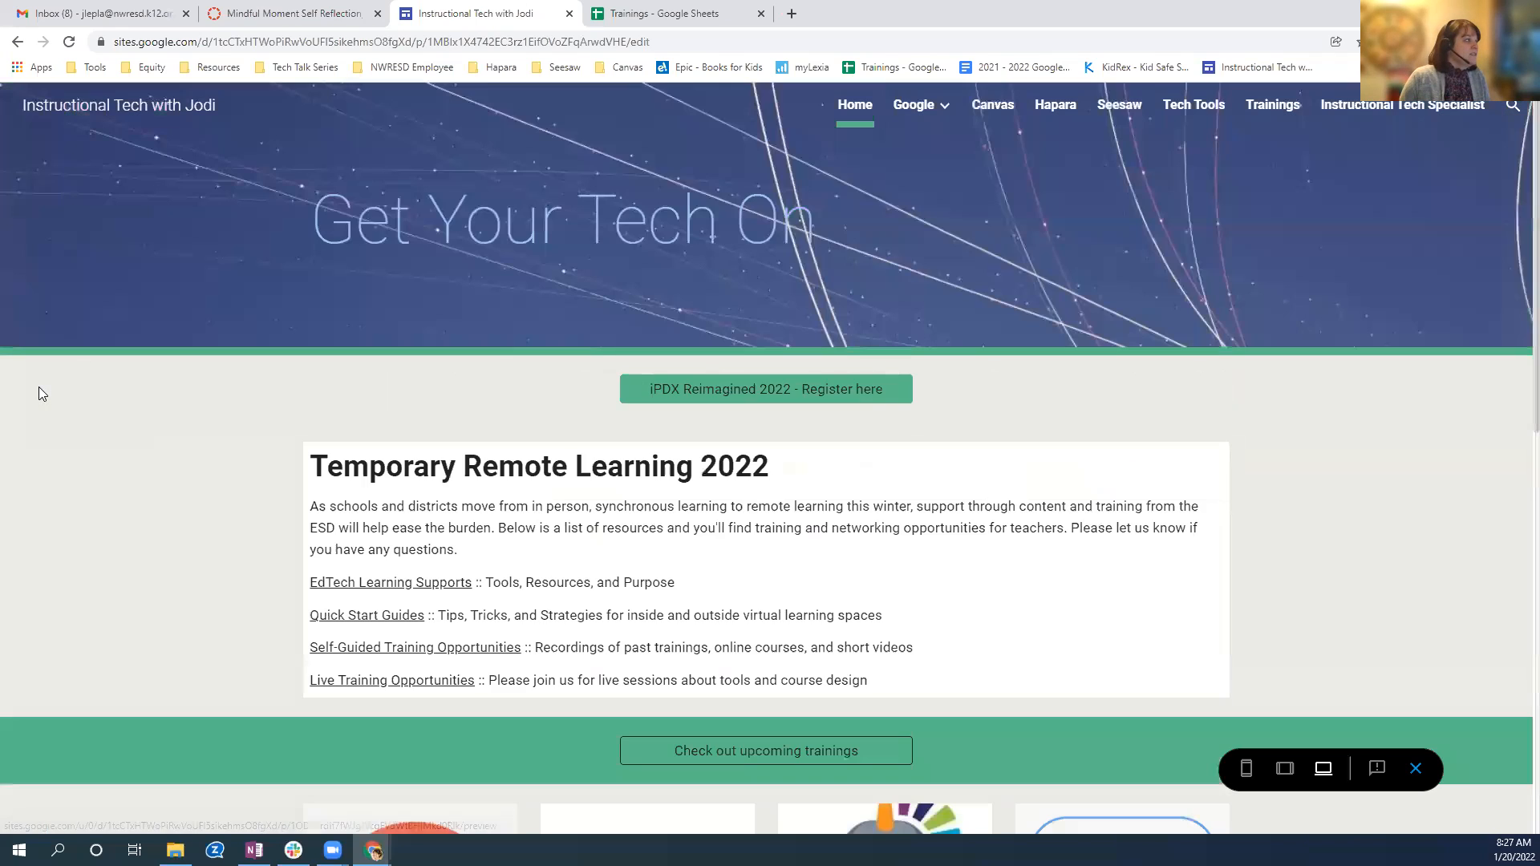
pyautogui.scroll(-1, 108, 518)
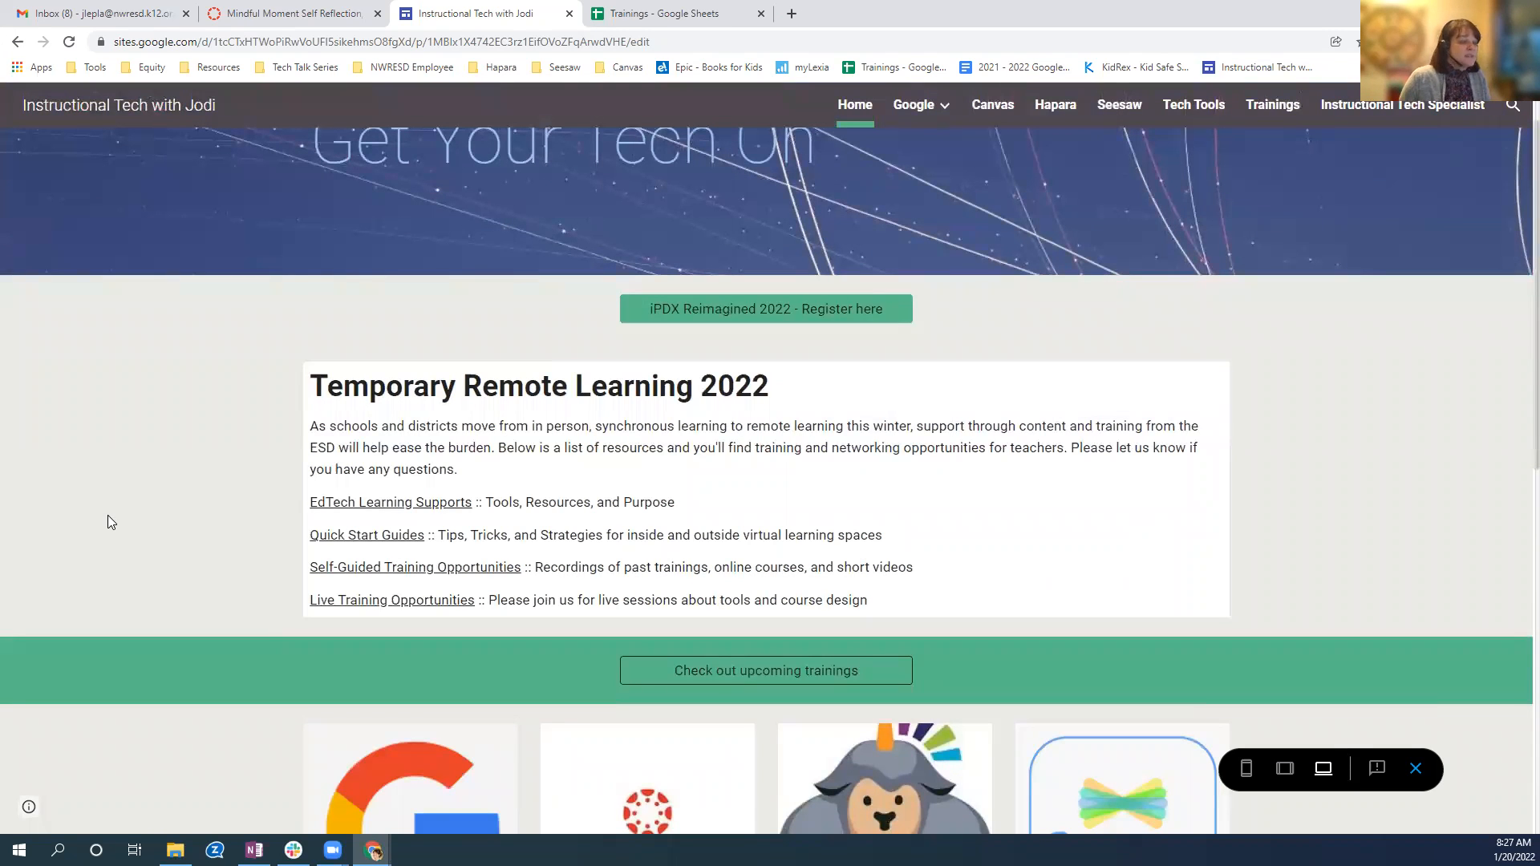
pyautogui.scroll(-1, 105, 513)
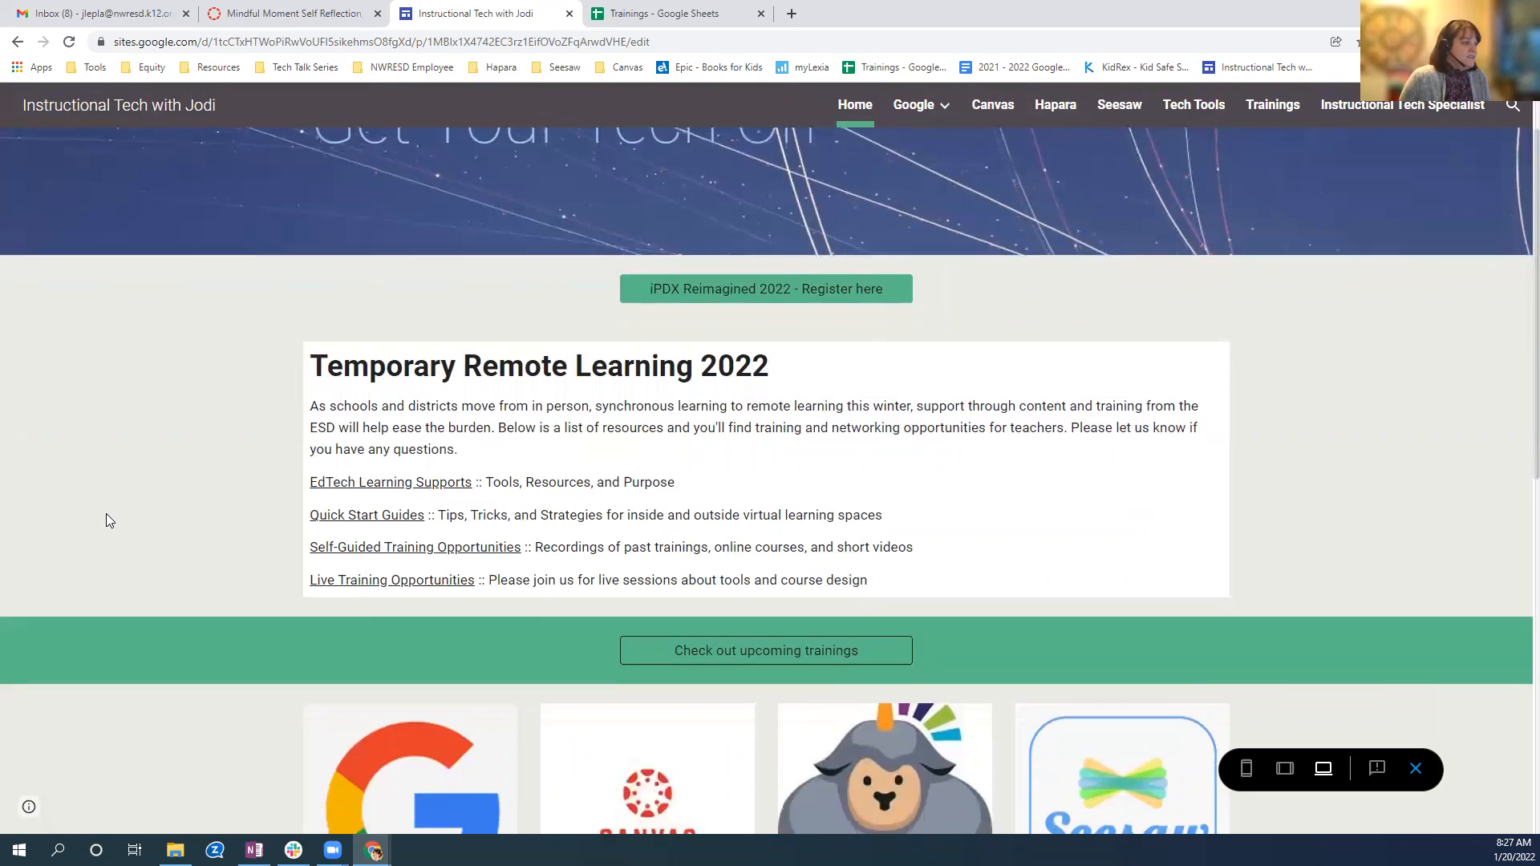
pyautogui.scroll(2, 106, 513)
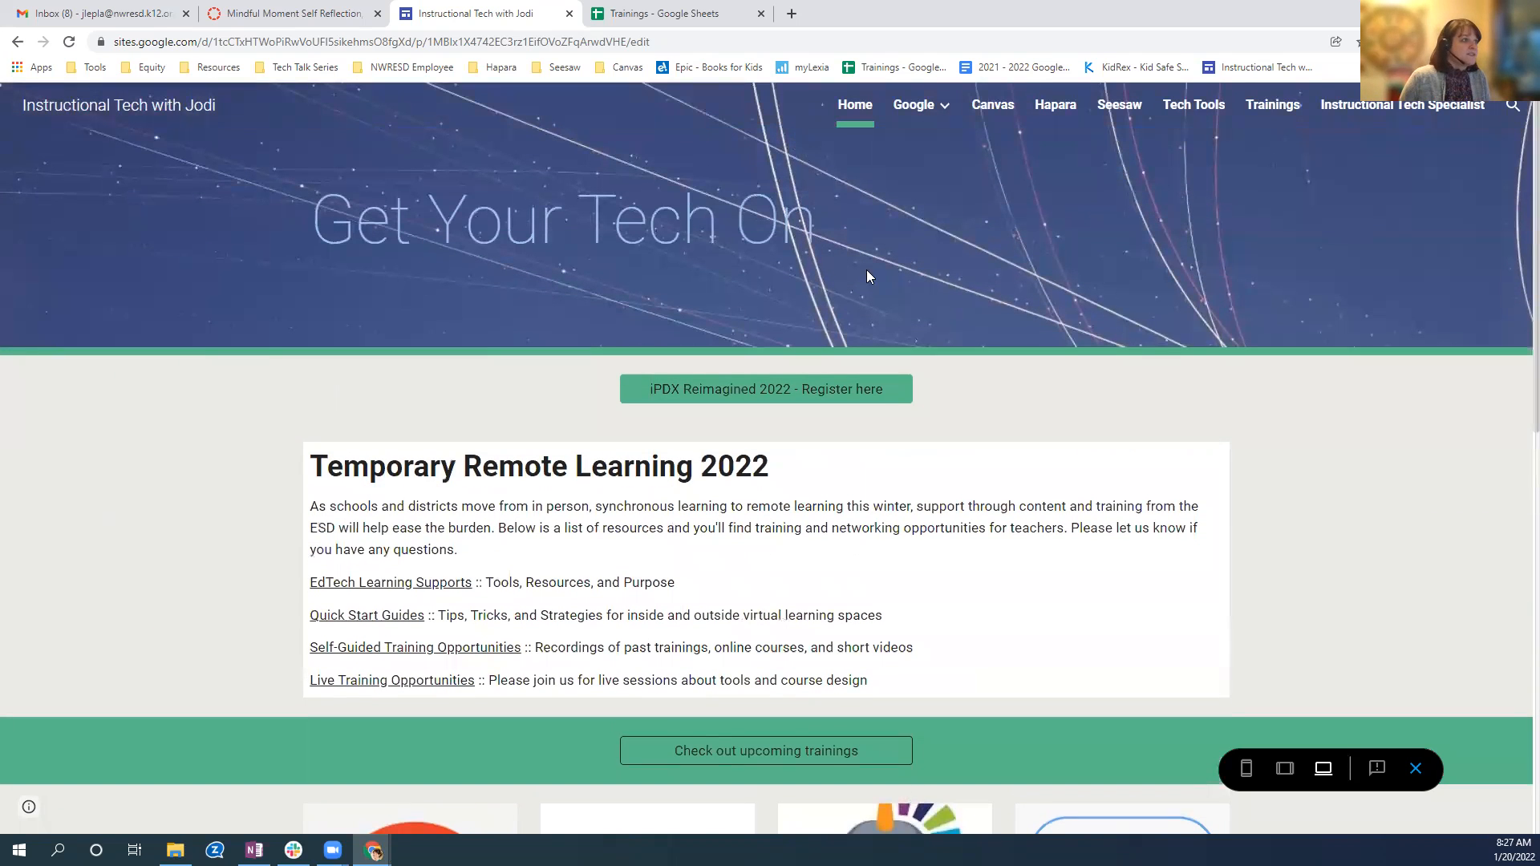